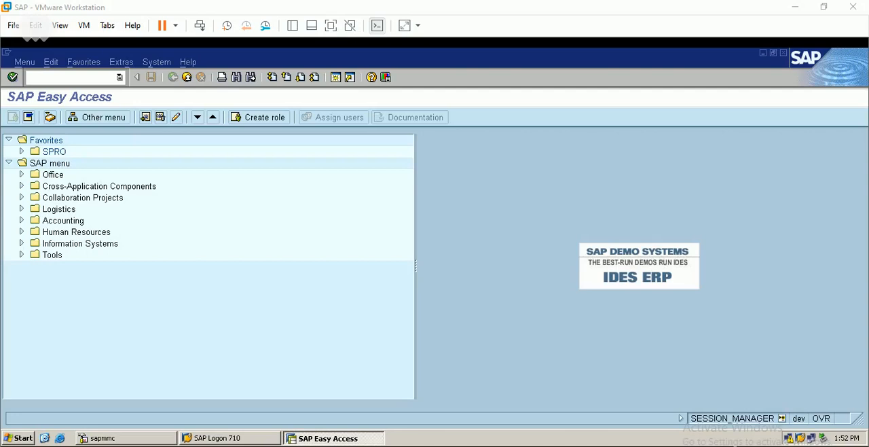
Switch to PowerPoint to review the slide on import procurement in SAP, then return to the SAP system
{"action": "left_click", "coordinate": [385, 385]}
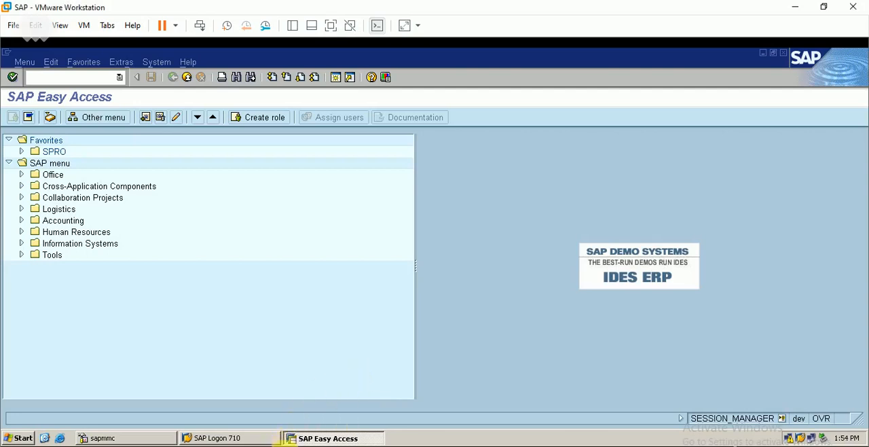
{"action": "left_click", "coordinate": [364, 446]}
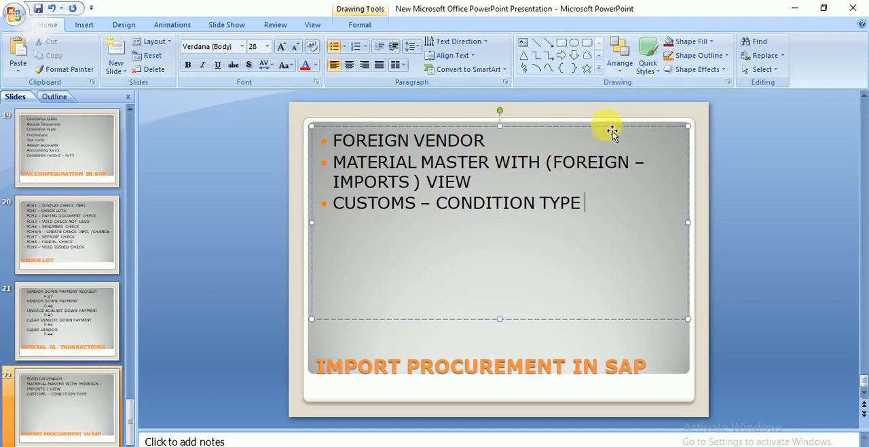
{"action": "left_click", "coordinate": [793, 8]}
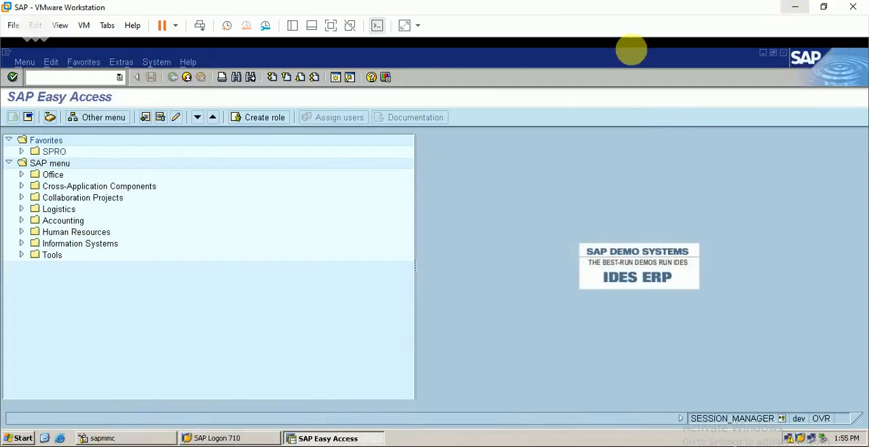
Start the Create Vendor transaction XK01
{"action": "left_click", "coordinate": [83, 78]}
{"action": "type", "text": "xk01"}
{"action": "key", "text": "Return"}
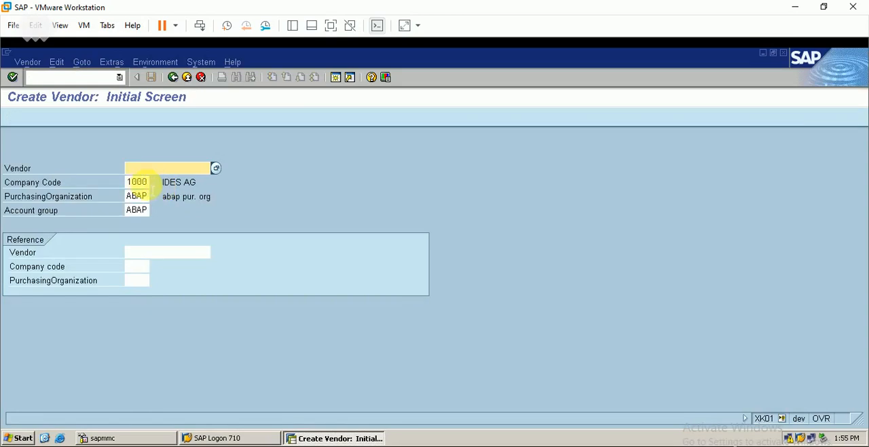
Set the new vendor's company code, purchasing organization and account group to berp
{"action": "left_click", "coordinate": [145, 183]}
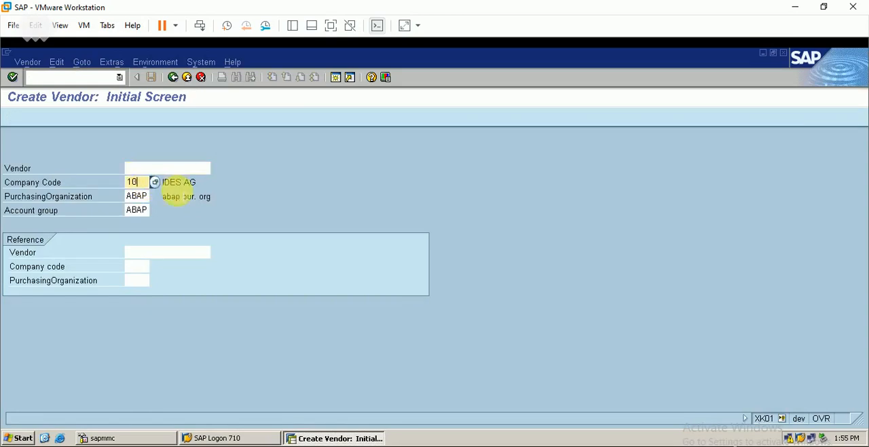
{"action": "key", "text": "BackSpace"}
{"action": "key", "text": "BackSpace"}
{"action": "type", "text": "berp"}
{"action": "key", "text": "Tab"}
{"action": "type", "text": "ber"}
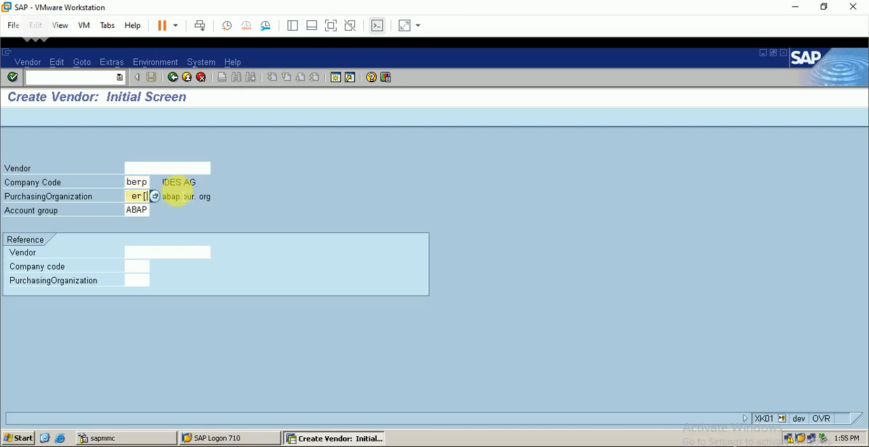
{"action": "type", "text": "["}
{"action": "key", "text": "BackSpace"}
{"action": "key", "text": "BackSpace"}
{"action": "key", "text": "BackSpace"}
{"action": "key", "text": "BackSpace"}
{"action": "type", "text": "b"}
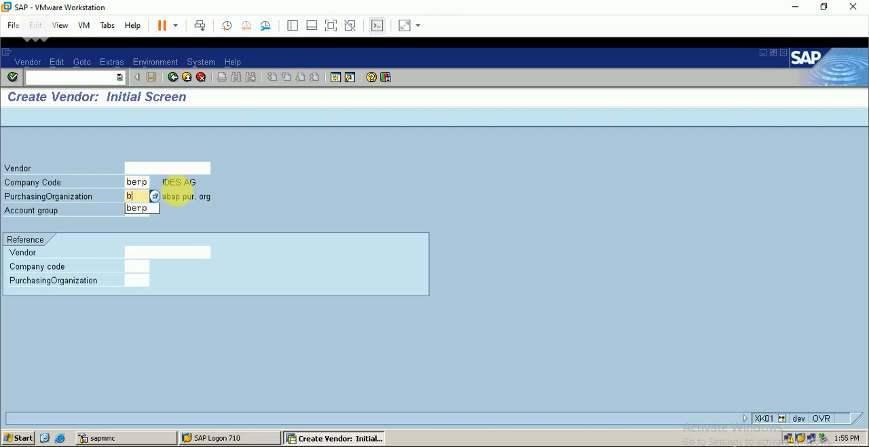
{"action": "type", "text": "erp"}
{"action": "key", "text": "Tab"}
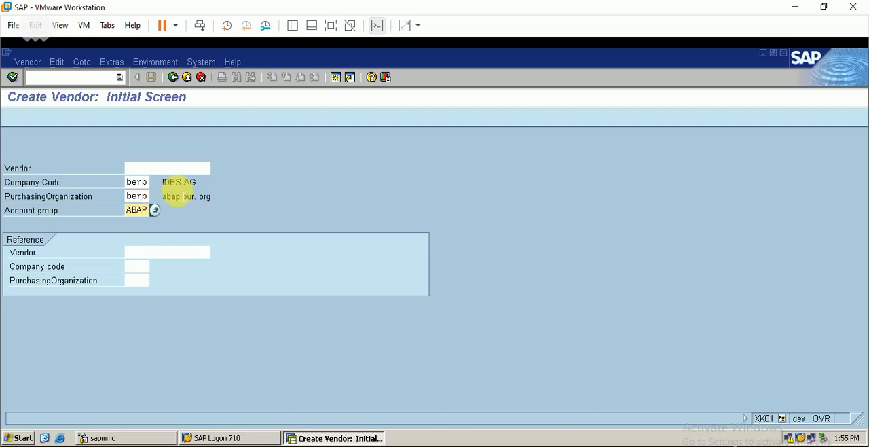
{"action": "type", "text": "berp"}
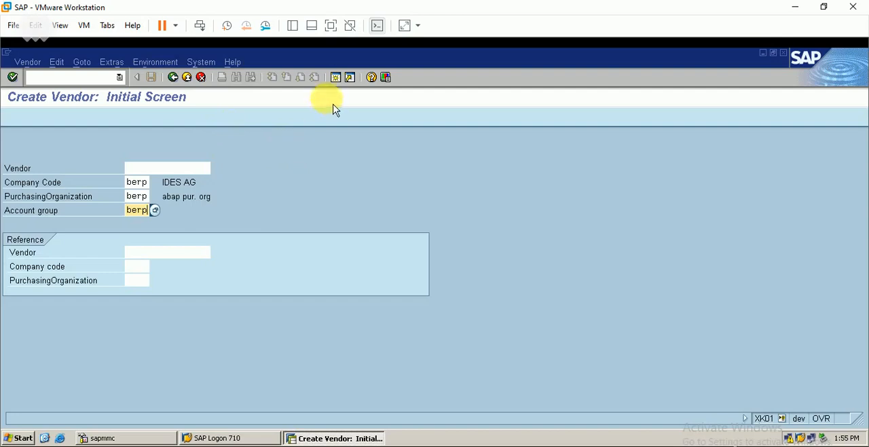
Open an additional SAP session, then return to the vendor creation session and continue to the address data
{"action": "left_click", "coordinate": [336, 77]}
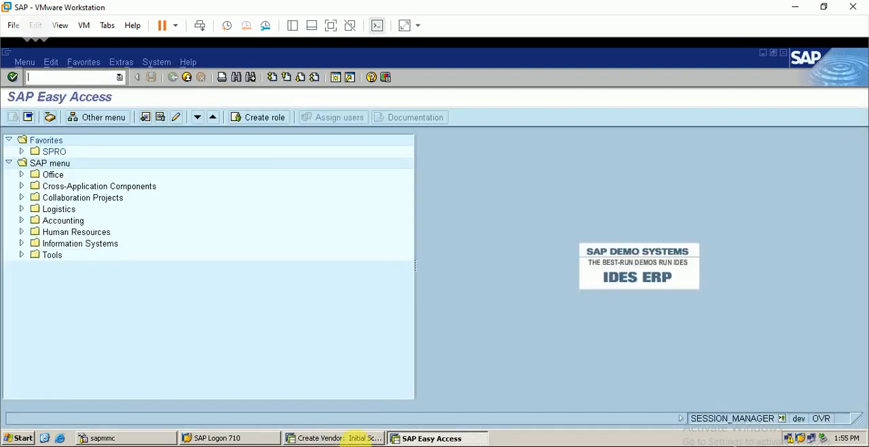
{"action": "left_click", "coordinate": [353, 438]}
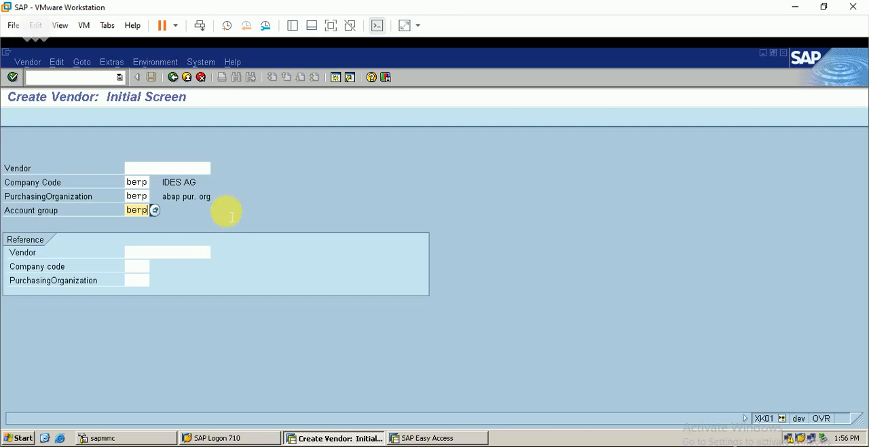
{"action": "key", "text": "Return"}
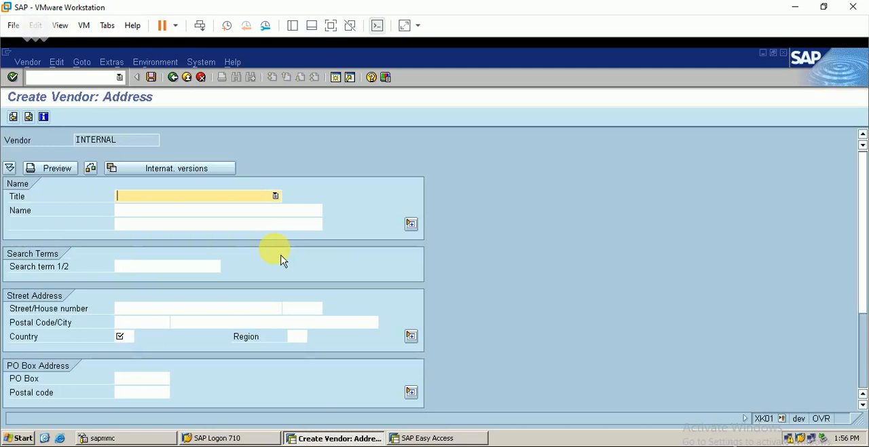
Set the vendor's title to Mr., the name to foreign vendor and the search term to berp
{"action": "left_click", "coordinate": [230, 198]}
{"action": "left_click", "coordinate": [208, 229]}
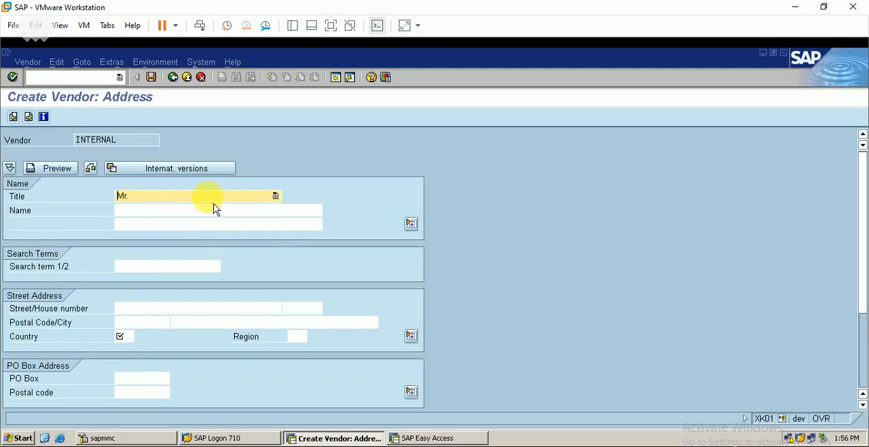
{"action": "left_click", "coordinate": [180, 210]}
{"action": "type", "text": "fore"}
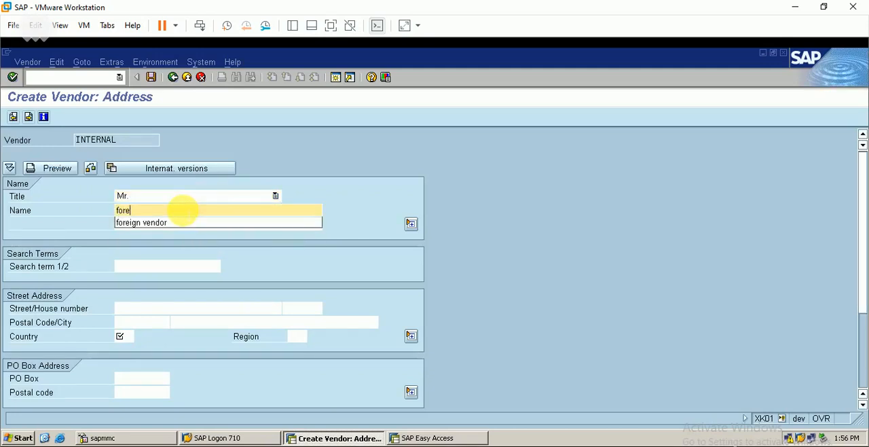
{"action": "type", "text": "ign vendor"}
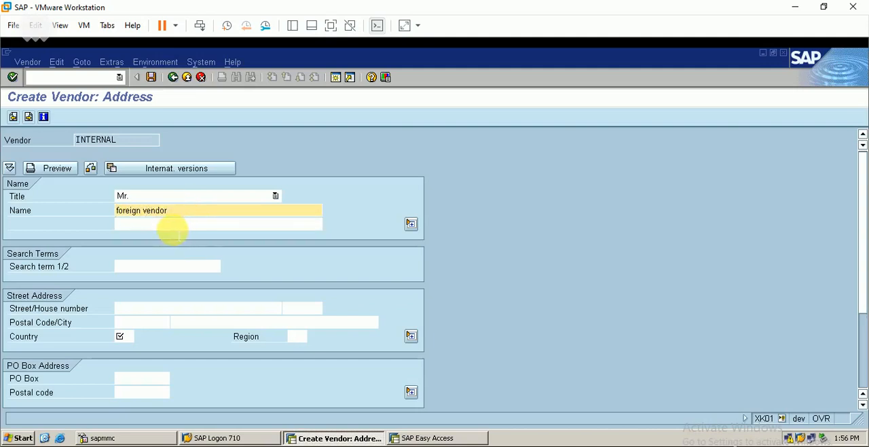
{"action": "left_click", "coordinate": [170, 265]}
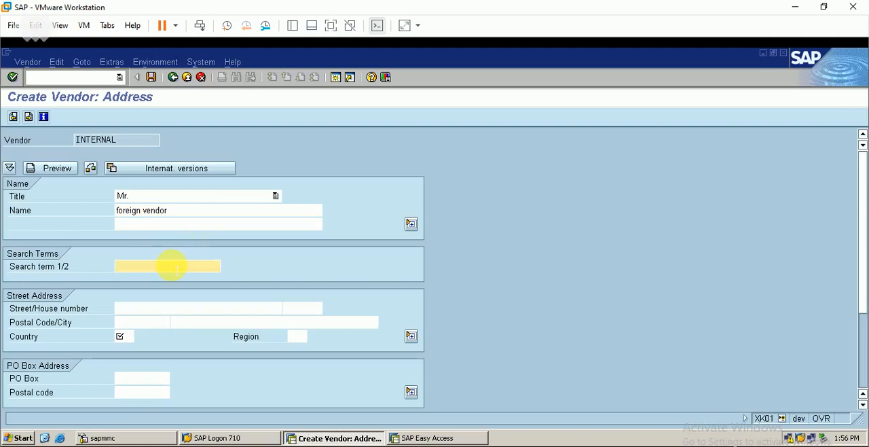
{"action": "type", "text": "berp"}
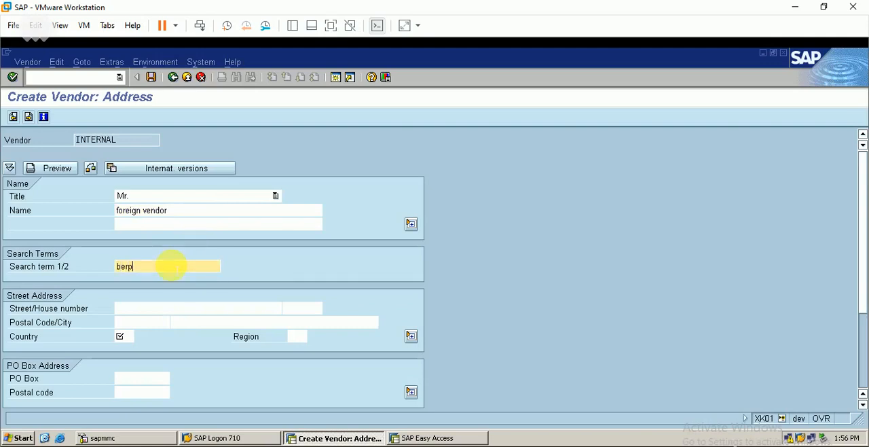
Fill in the vendor's street and postal code, and choose Albania (AL) as the country
{"action": "left_click", "coordinate": [157, 307]}
{"action": "type", "text": "kljhkjczhxlkjcz"}
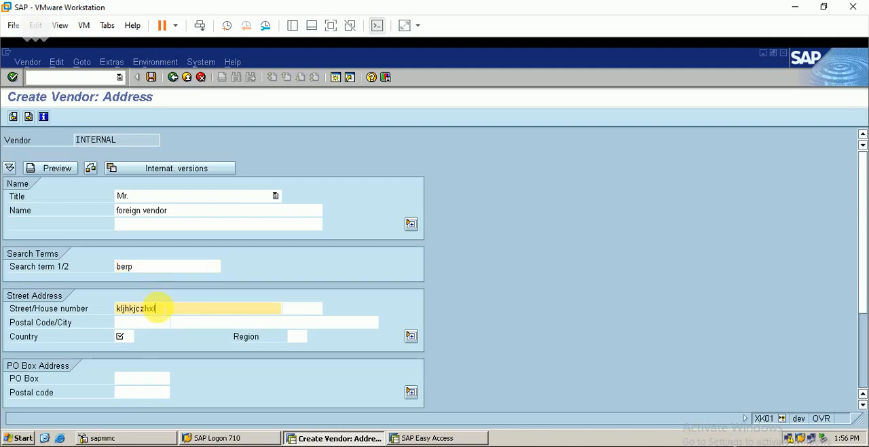
{"action": "left_click", "coordinate": [155, 322]}
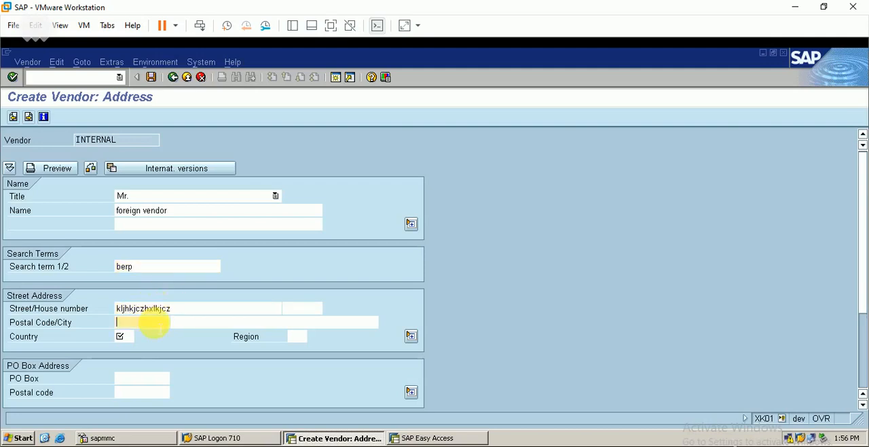
{"action": "type", "text": "89899"}
{"action": "left_click", "coordinate": [124, 336]}
{"action": "left_click", "coordinate": [140, 337]}
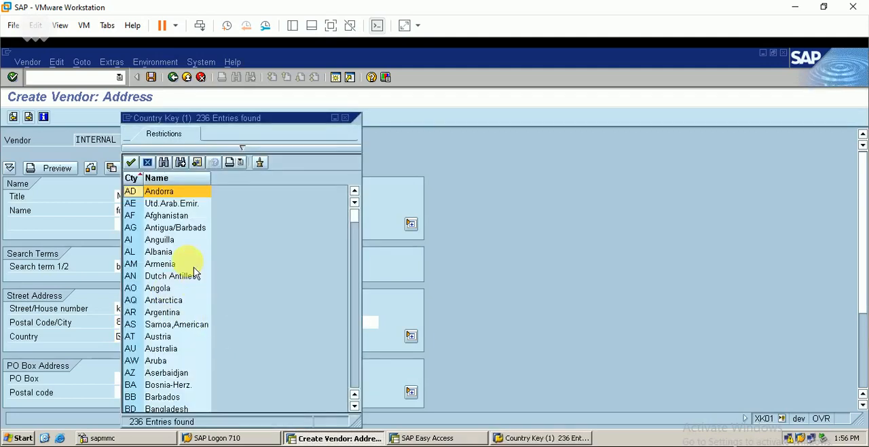
{"action": "double_click", "coordinate": [167, 254]}
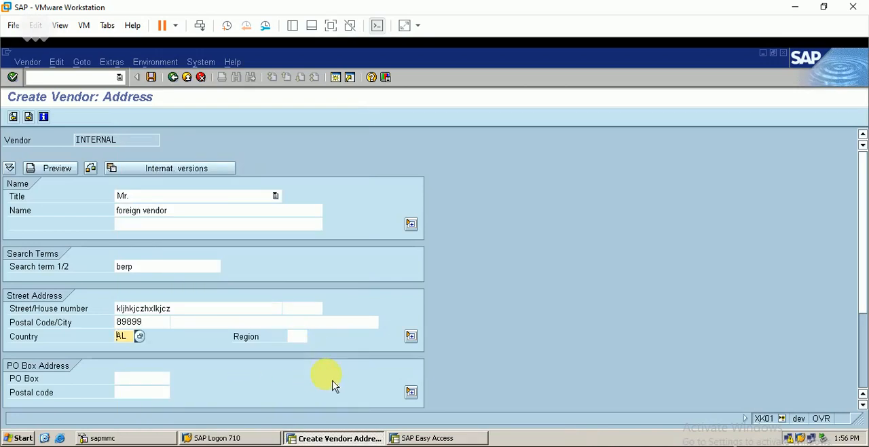
Proceed to the accounting information and set reconciliation account 20002 and cash management group A2, Foreign payments (A/P)
{"action": "key", "text": "Return"}
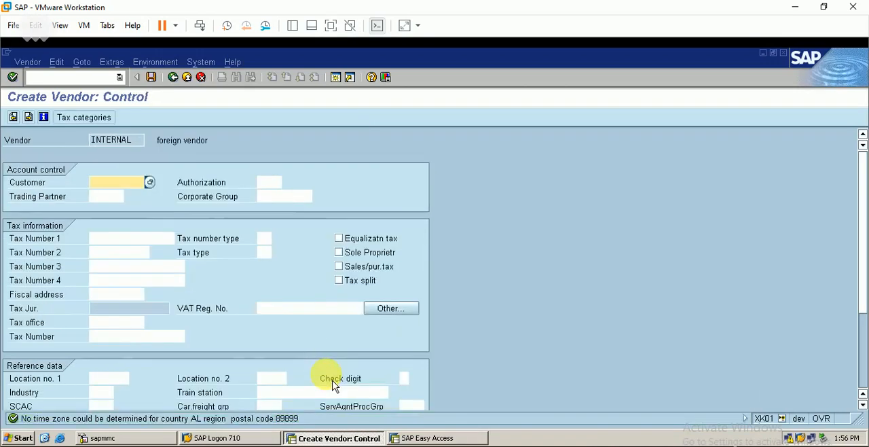
{"action": "key", "text": "Return"}
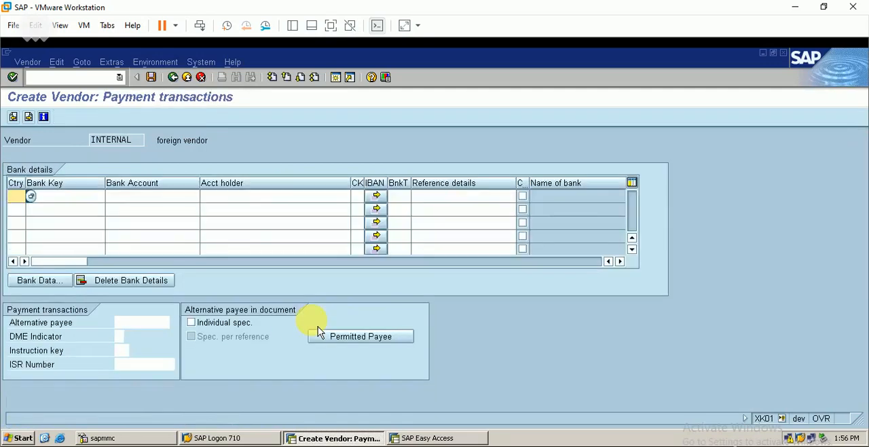
{"action": "key", "text": "Return"}
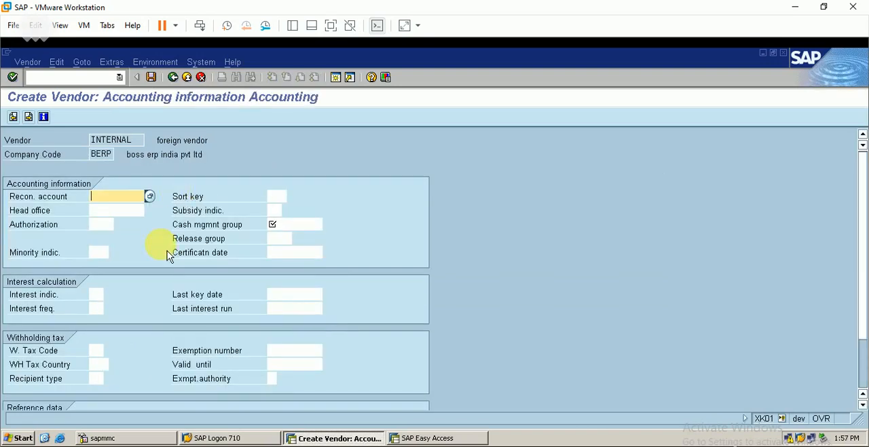
{"action": "left_click", "coordinate": [152, 197]}
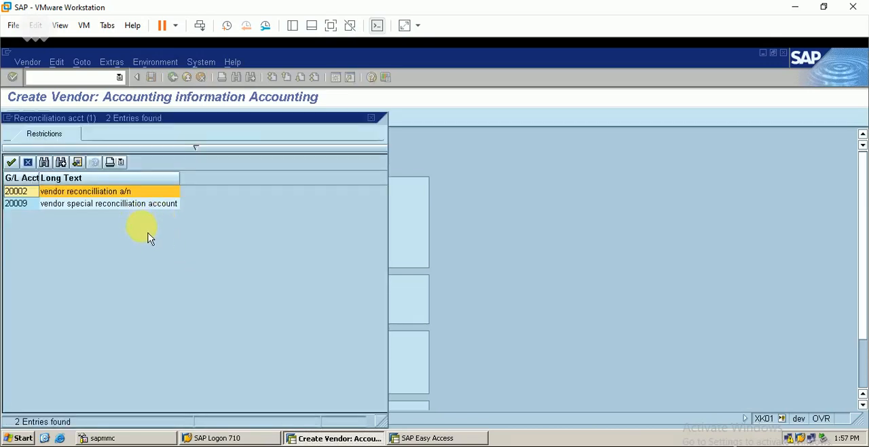
{"action": "double_click", "coordinate": [125, 196]}
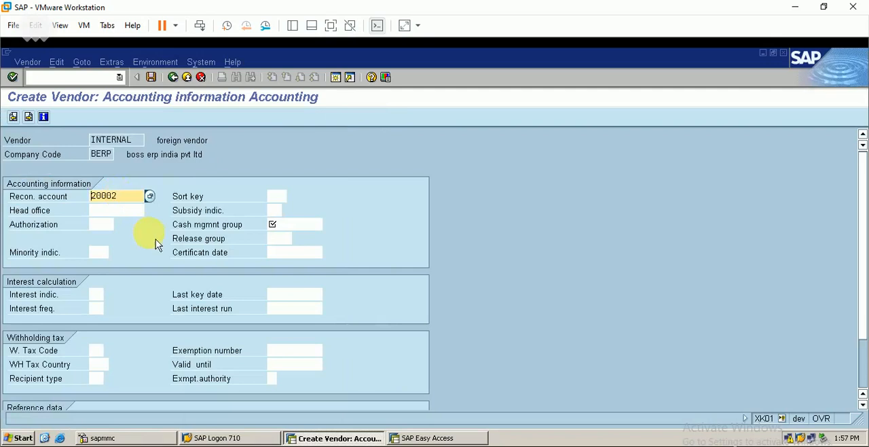
{"action": "left_click", "coordinate": [315, 224]}
{"action": "left_click", "coordinate": [330, 225]}
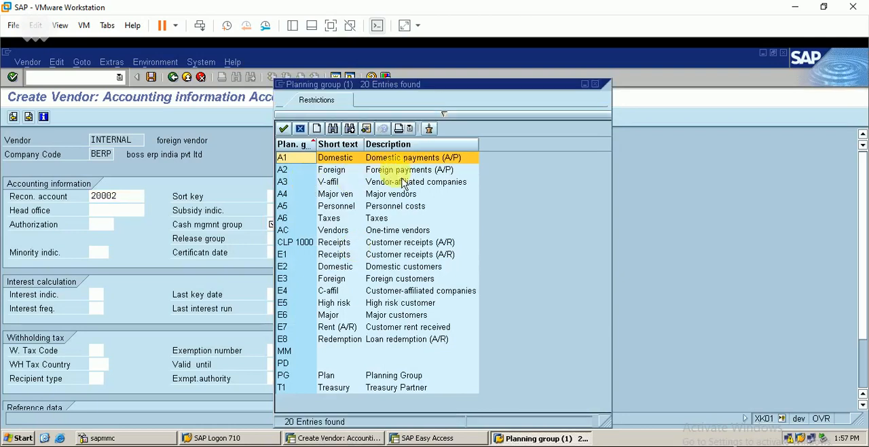
{"action": "left_click", "coordinate": [406, 171]}
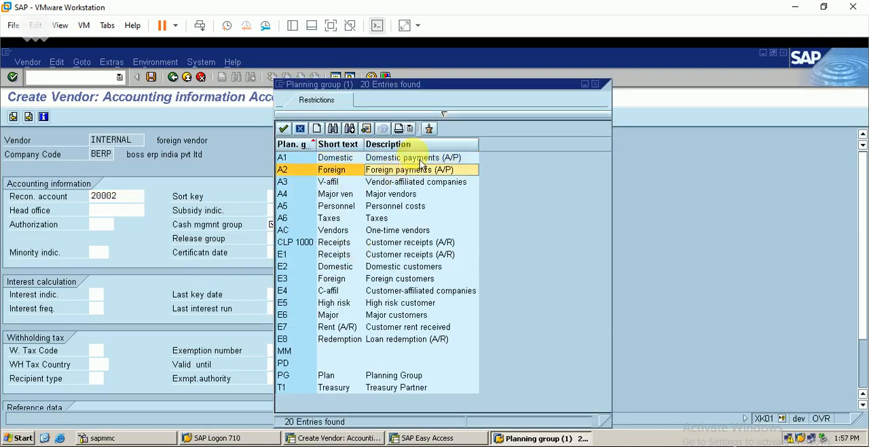
{"action": "key", "text": "Return"}
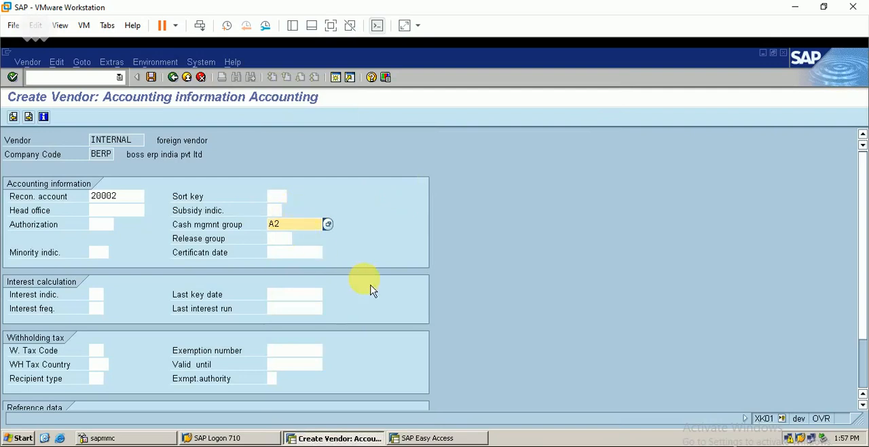
Set the vendor's accounting payment terms to 0001, Payable immediately Due net
{"action": "key", "text": "Return"}
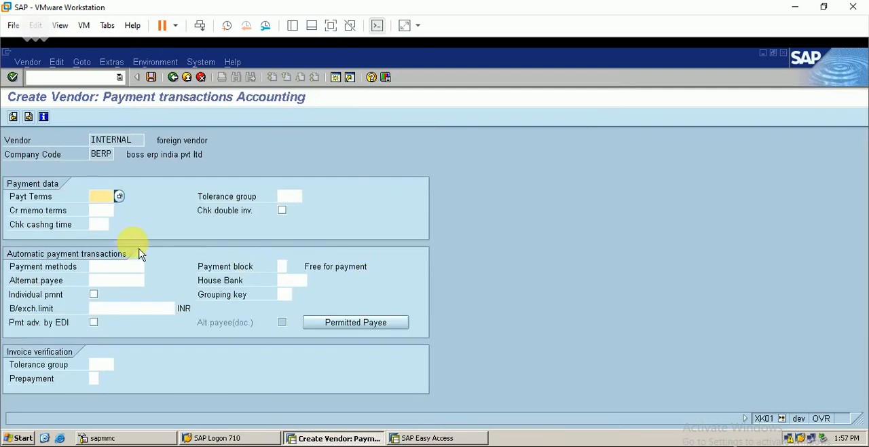
{"action": "left_click", "coordinate": [119, 197]}
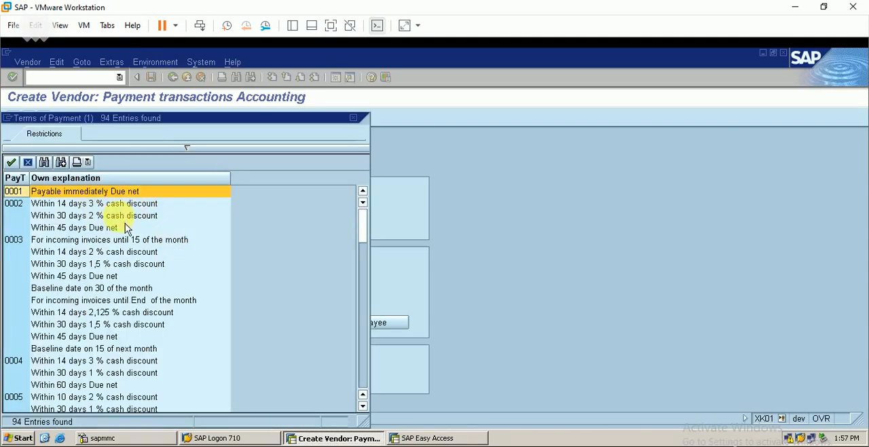
{"action": "double_click", "coordinate": [107, 196]}
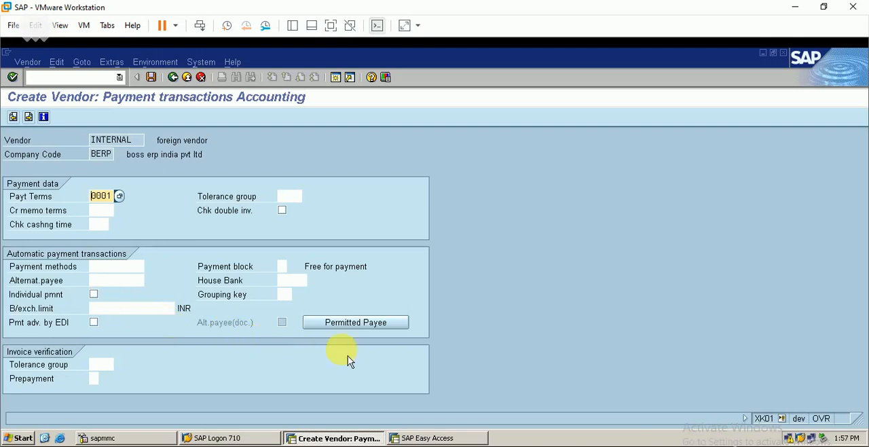
Proceed past the payment transactions and correspondence data to the purchasing data and set the order currency to USD
{"action": "key", "text": "Return"}
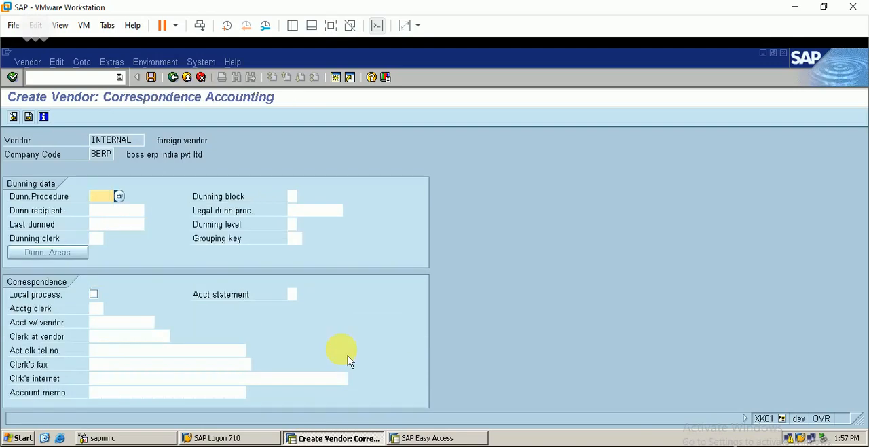
{"action": "key", "text": "Return"}
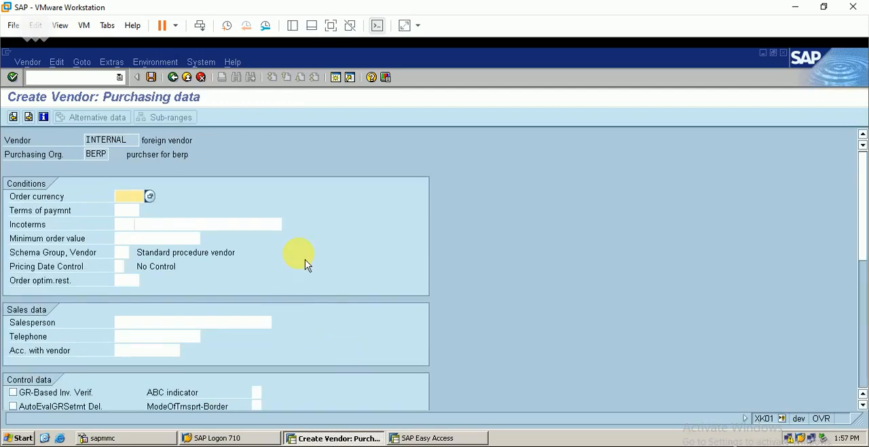
{"action": "type", "text": "usd"}
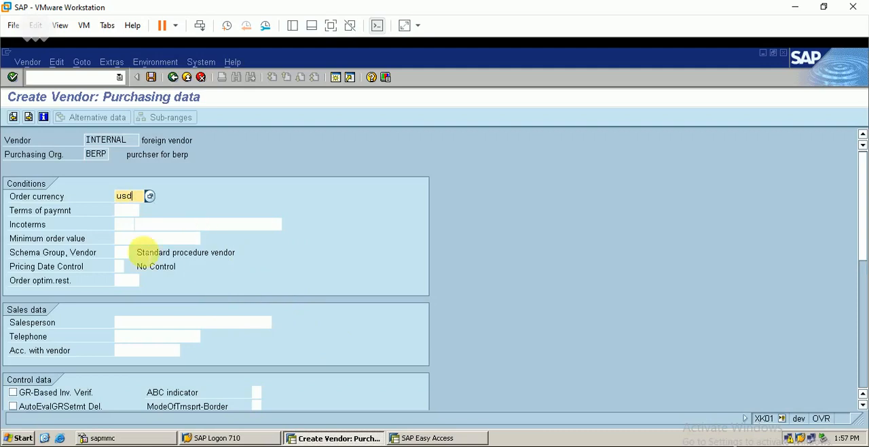
Set the vendor's Incoterms to CIF, Costs, insurance & freight, with cif as the second part
{"action": "left_click", "coordinate": [122, 226]}
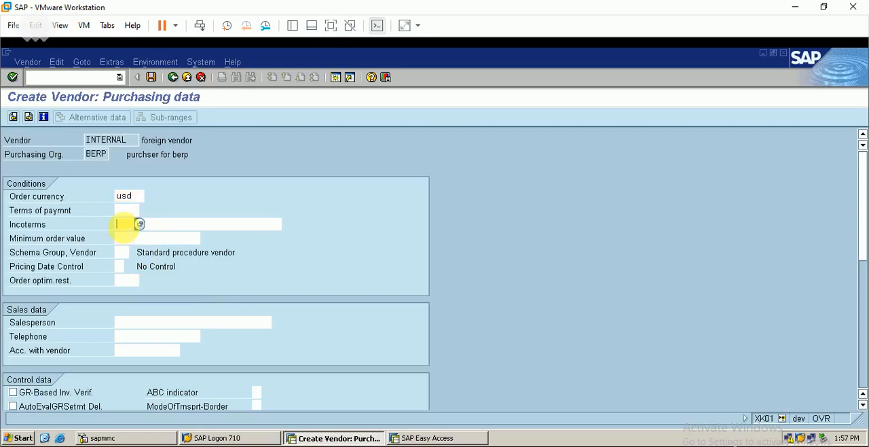
{"action": "left_click", "coordinate": [139, 224]}
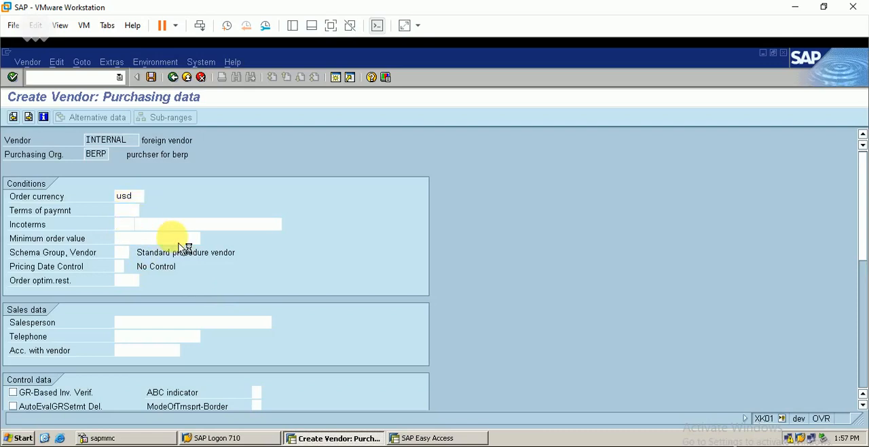
{"action": "left_click", "coordinate": [195, 207]}
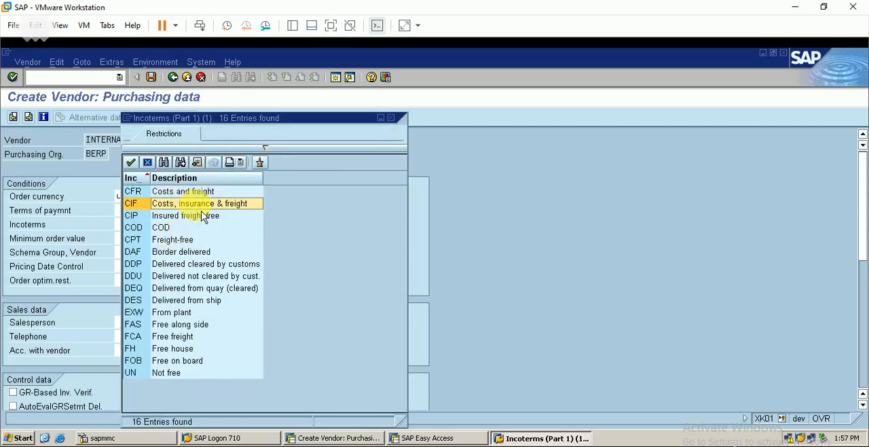
{"action": "double_click", "coordinate": [240, 205]}
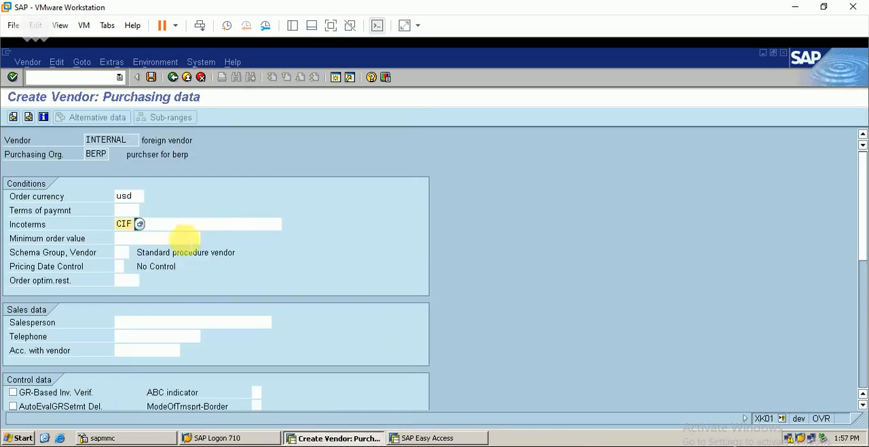
{"action": "left_click", "coordinate": [197, 223]}
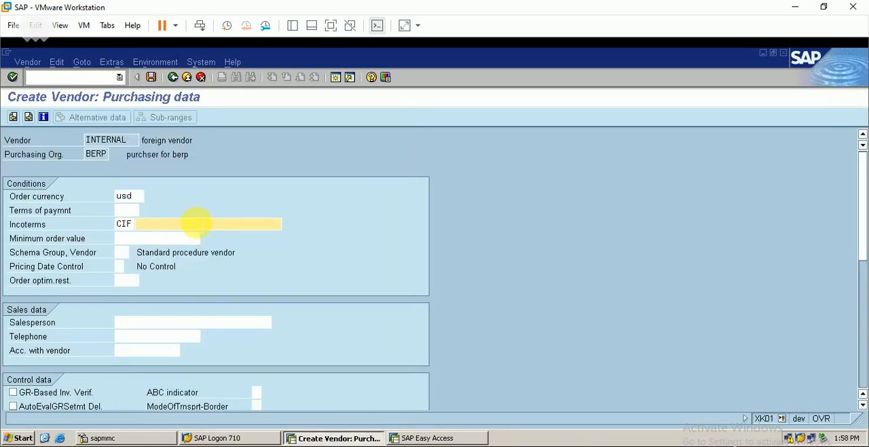
{"action": "type", "text": "c"}
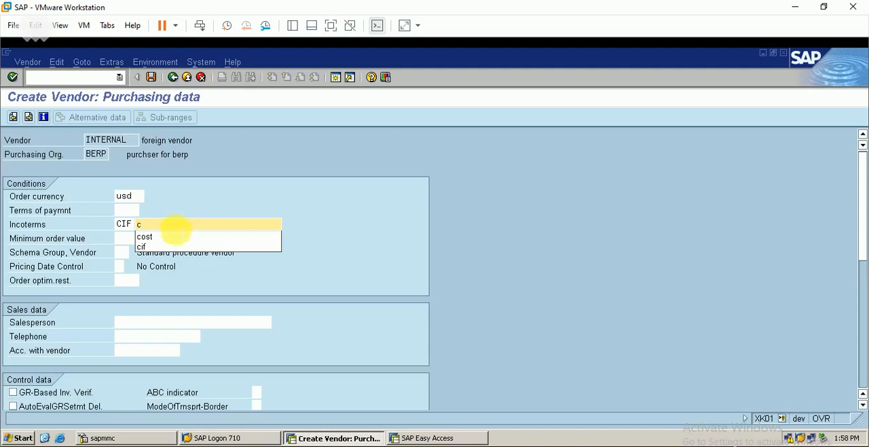
{"action": "left_click", "coordinate": [163, 246]}
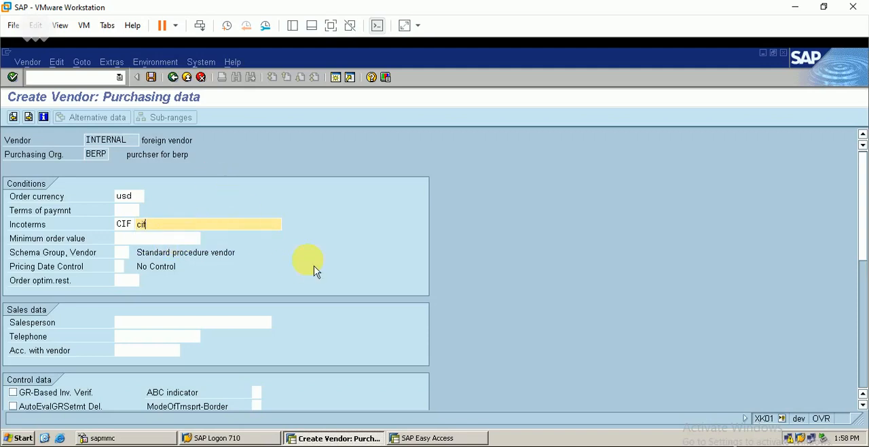
Proceed through the partner functions without entries and save the foreign vendor
{"action": "key", "text": "Return"}
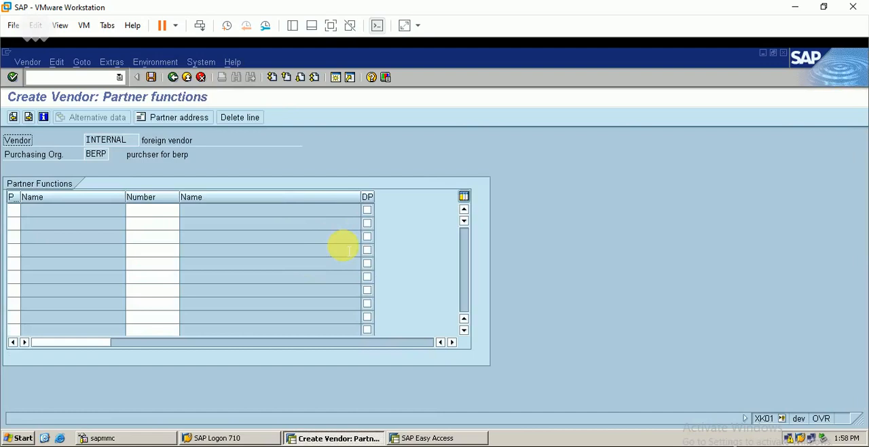
{"action": "key", "text": "Return"}
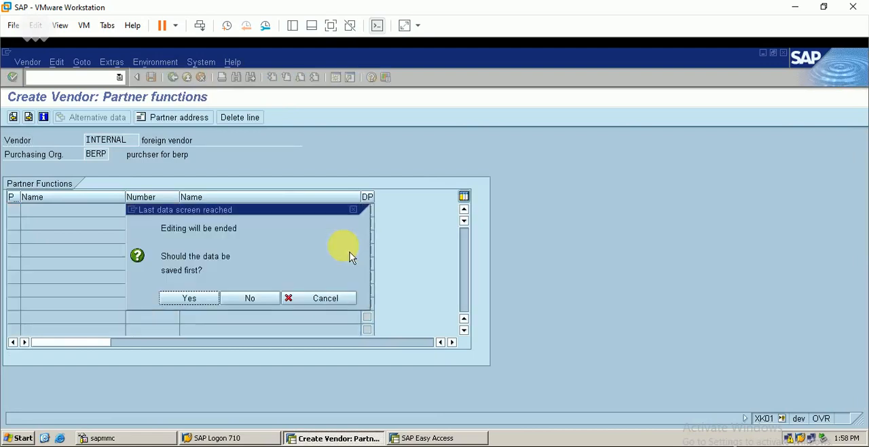
{"action": "left_click", "coordinate": [204, 302]}
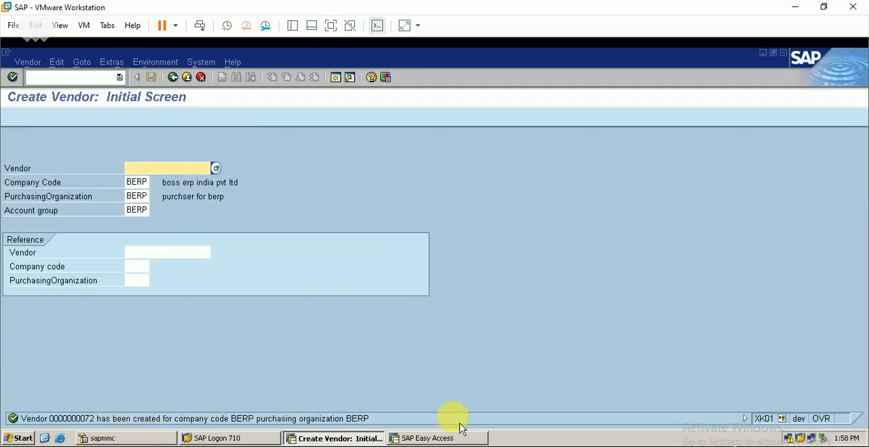
Switch to the other SAP session, start transaction MM60 and clear the material number from the selection
{"action": "left_click", "coordinate": [433, 438]}
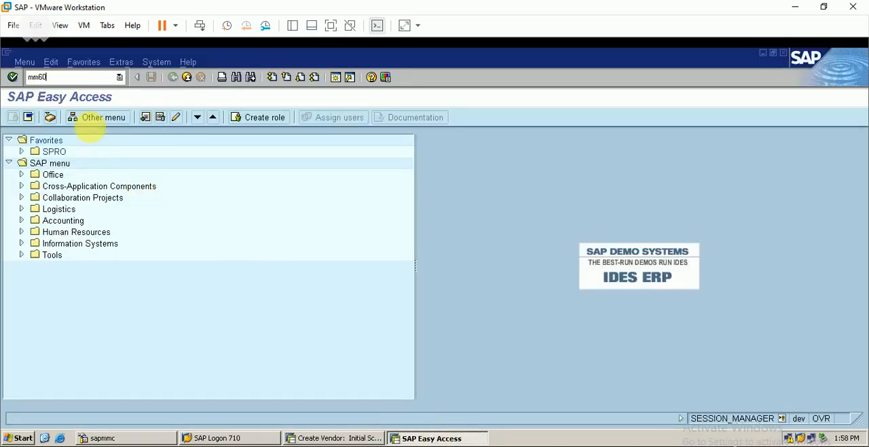
{"action": "type", "text": "mm60"}
{"action": "key", "text": "Return"}
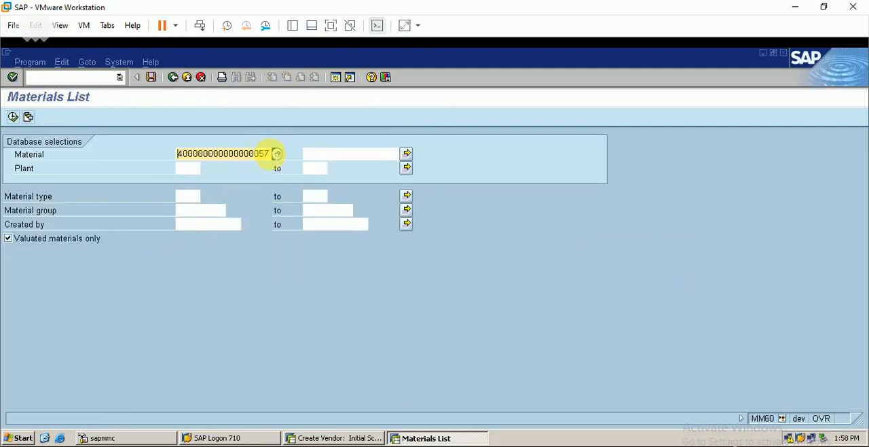
{"action": "key", "text": "BackSpace"}
{"action": "key", "text": "BackSpace"}
{"action": "key", "text": "BackSpace"}
{"action": "key", "text": "BackSpace"}
{"action": "key", "text": "BackSpace"}
{"action": "key", "text": "BackSpace"}
{"action": "key", "text": "BackSpace"}
{"action": "key", "text": "BackSpace"}
{"action": "key", "text": "BackSpace"}
{"action": "key", "text": "BackSpace"}
{"action": "key", "text": "BackSpace"}
{"action": "key", "text": "BackSpace"}
{"action": "key", "text": "BackSpace"}
{"action": "key", "text": "BackSpace"}
{"action": "key", "text": "BackSpace"}
{"action": "key", "text": "BackSpace"}
{"action": "key", "text": "BackSpace"}
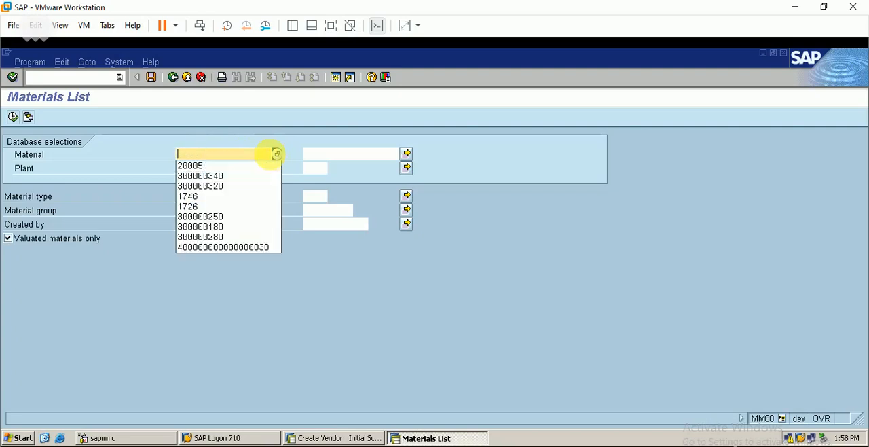
{"action": "left_click", "coordinate": [322, 277]}
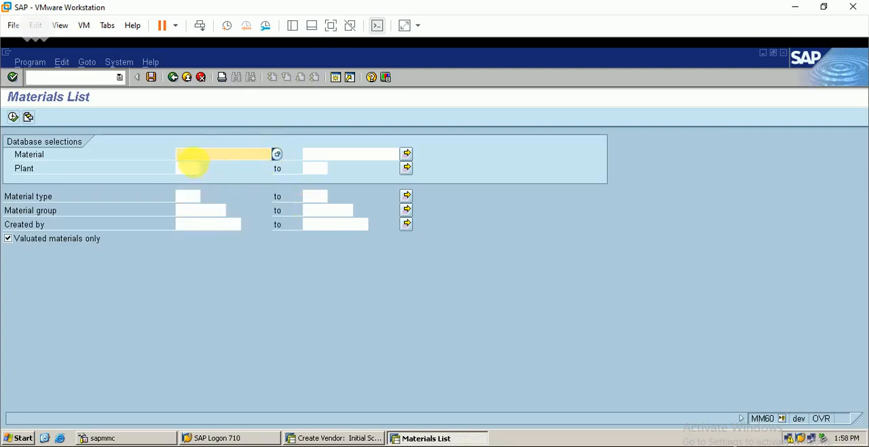
List the materials of plant BERP and select the row of material 20005
{"action": "left_click", "coordinate": [184, 167]}
{"action": "type", "text": "berp"}
{"action": "key", "text": "Return"}
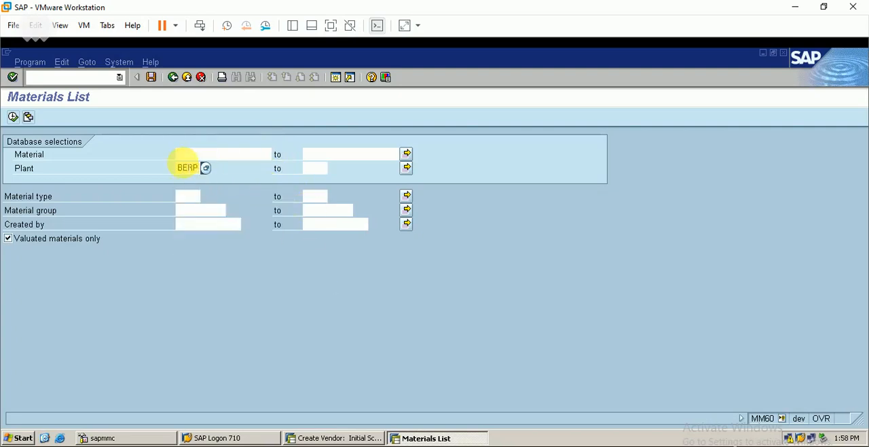
{"action": "left_click", "coordinate": [14, 118]}
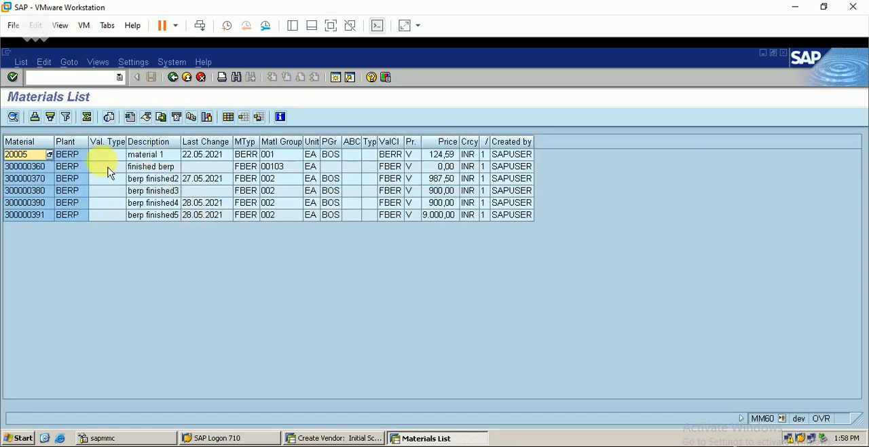
{"action": "left_click", "coordinate": [25, 159]}
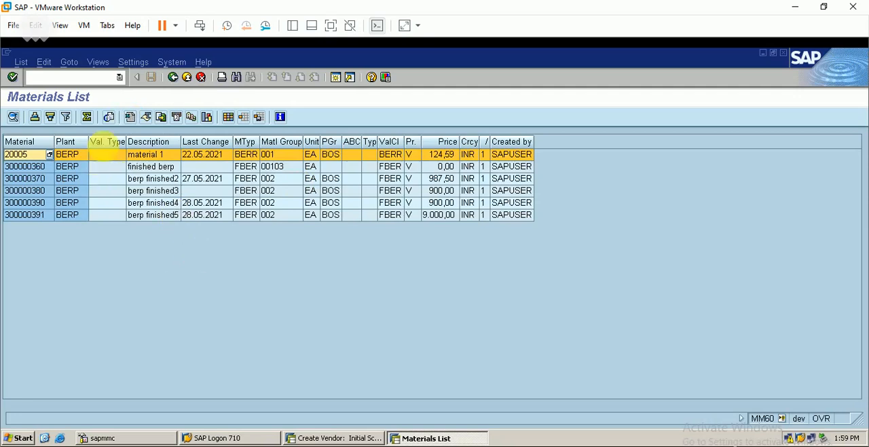
Start transaction MM50 and list the extendable views for material 20005
{"action": "left_click", "coordinate": [85, 76]}
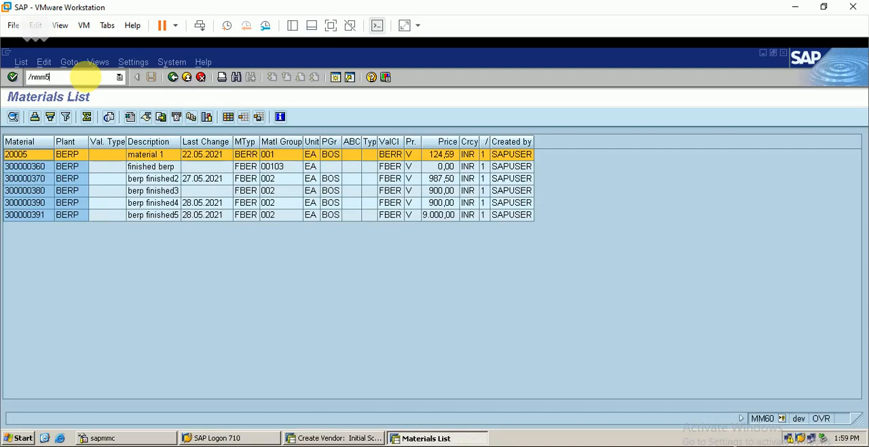
{"action": "type", "text": "/nmm50"}
{"action": "key", "text": "Return"}
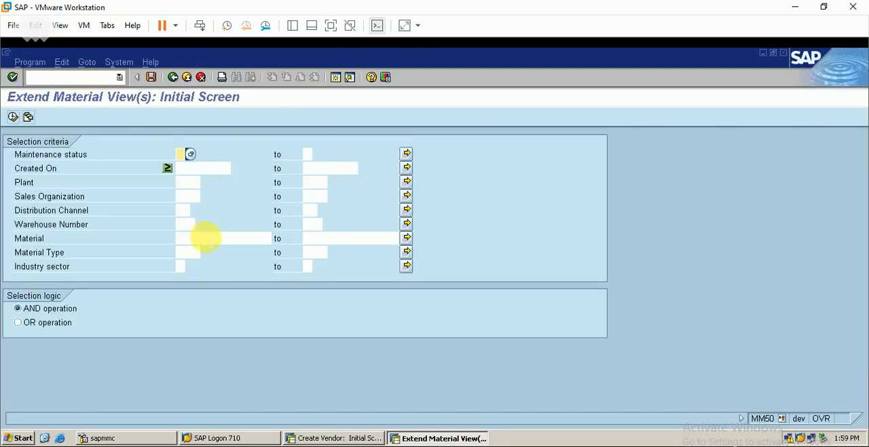
{"action": "left_click", "coordinate": [206, 238]}
{"action": "type", "text": "2000"}
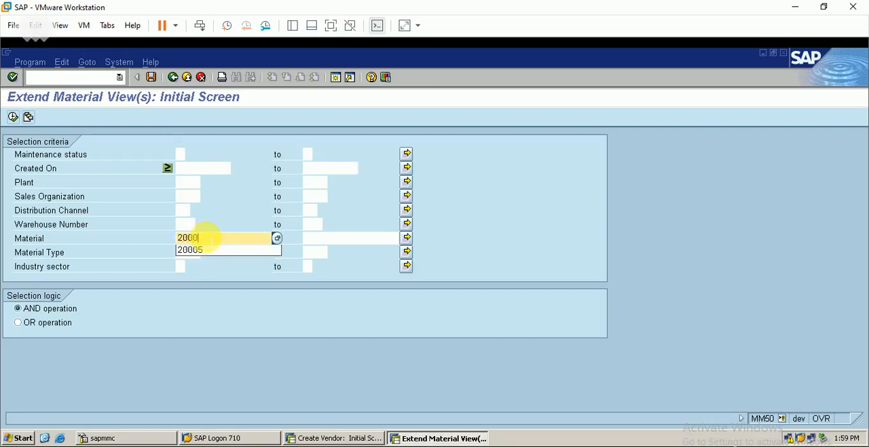
{"action": "type", "text": "5"}
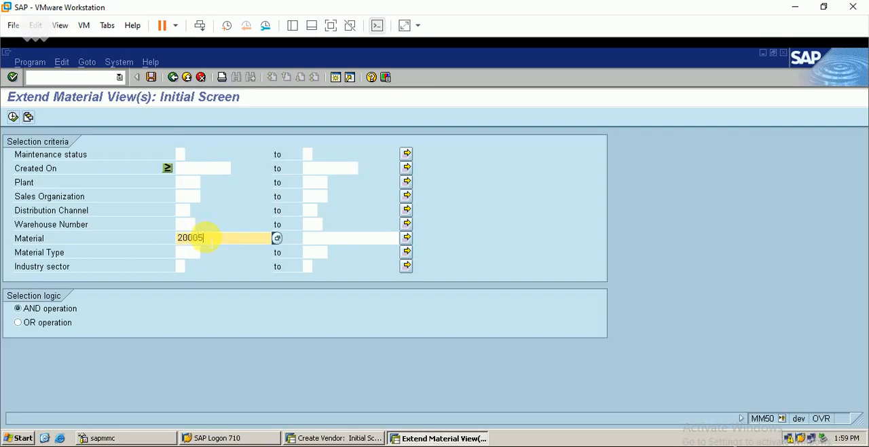
{"action": "left_click", "coordinate": [14, 117]}
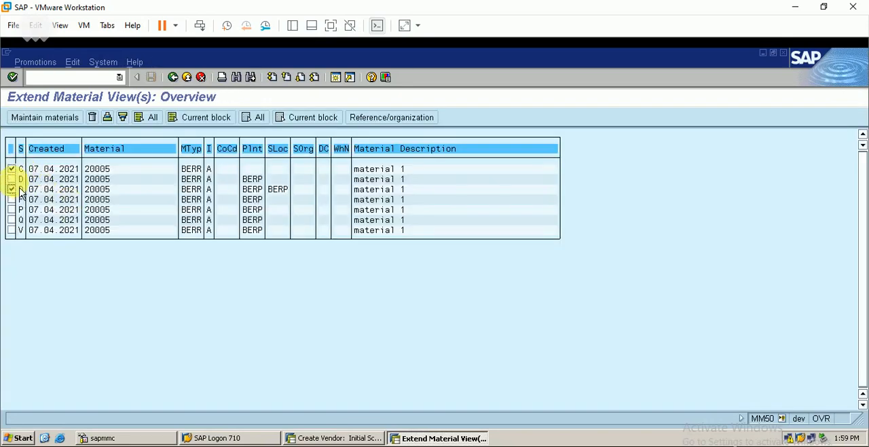
Select all maintenance status rows of material 20005 for extension
{"action": "left_click", "coordinate": [11, 179]}
{"action": "left_click", "coordinate": [12, 200]}
{"action": "left_click", "coordinate": [11, 210]}
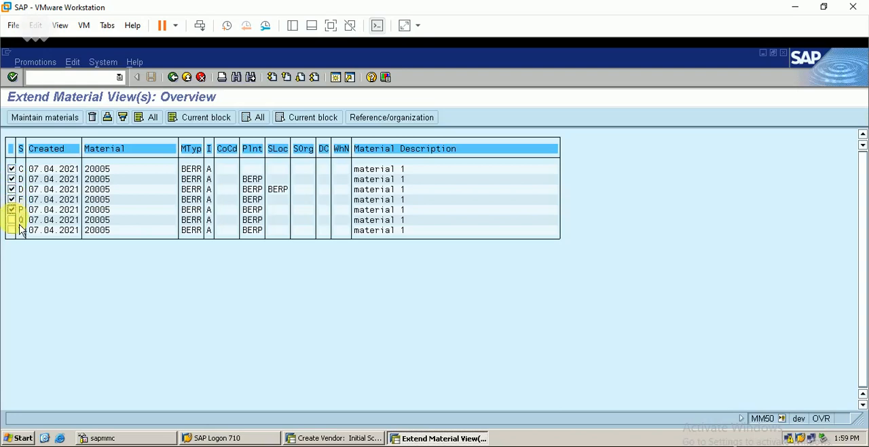
{"action": "left_click", "coordinate": [11, 230]}
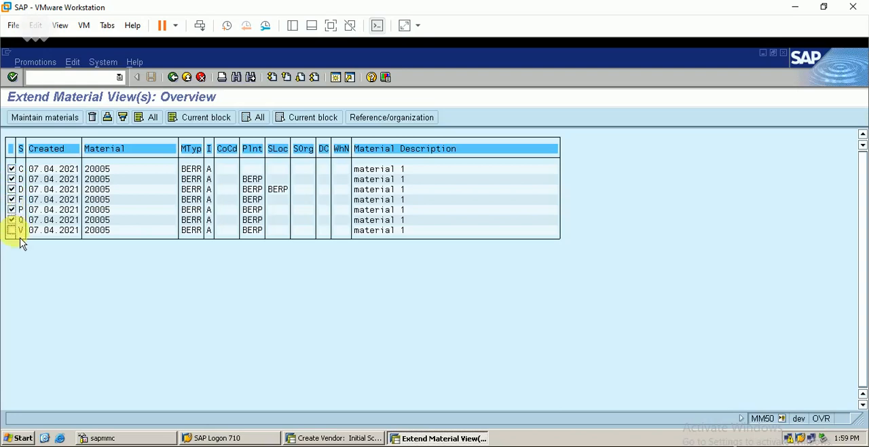
Start maintaining the selected material rows, dismiss the class type selection and agree to save the material data
{"action": "left_click", "coordinate": [58, 120]}
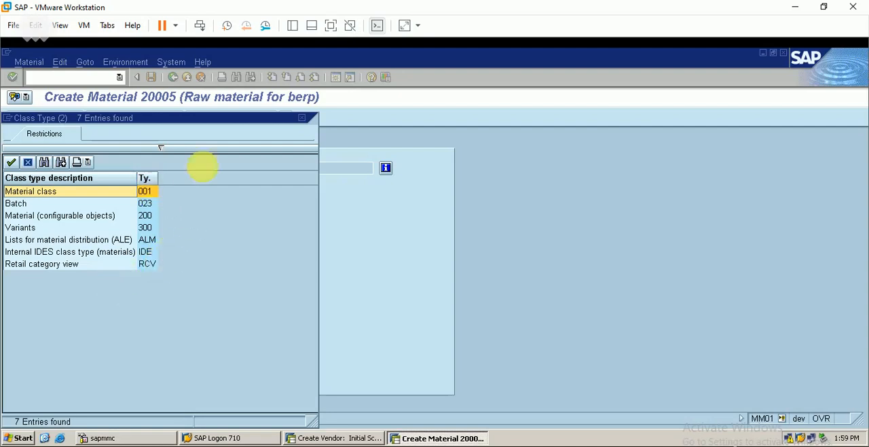
{"action": "left_click", "coordinate": [307, 124]}
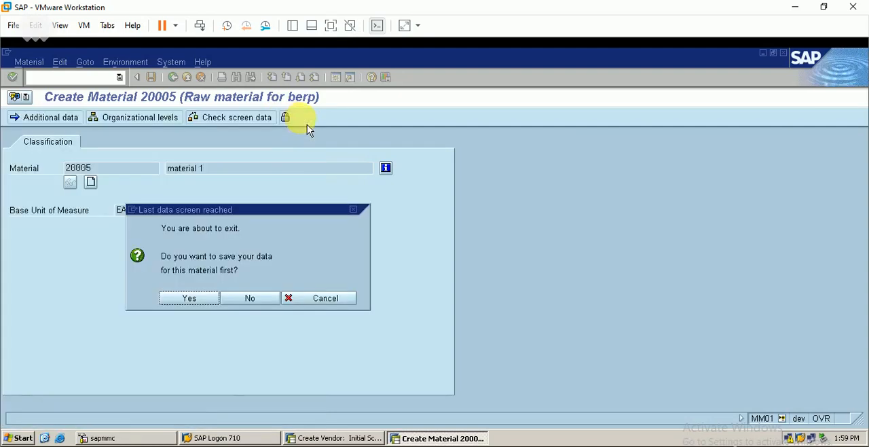
{"action": "left_click", "coordinate": [213, 304]}
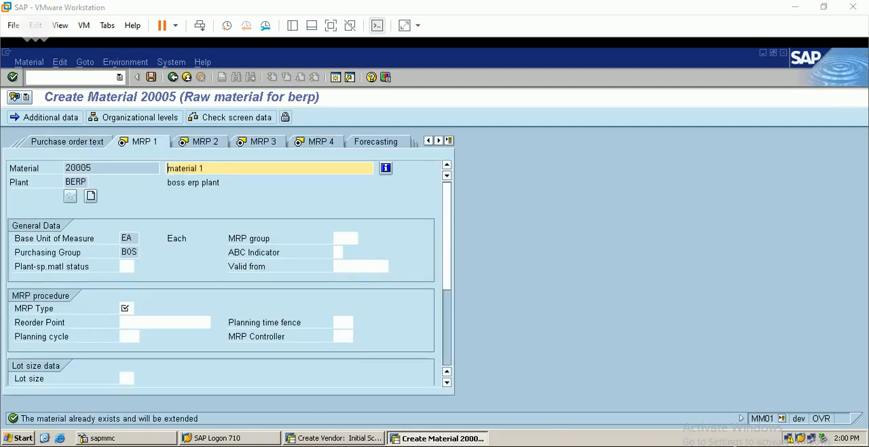
Look through the available views of material 20005, from MRP to warehouse management and back to purchasing and foreign trade
{"action": "left_click", "coordinate": [439, 140]}
{"action": "left_click", "coordinate": [439, 141]}
{"action": "left_click", "coordinate": [439, 140]}
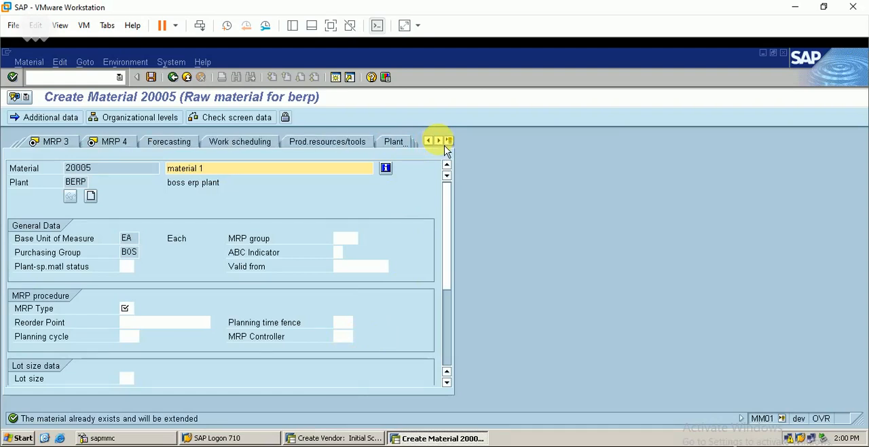
{"action": "left_click", "coordinate": [439, 141]}
{"action": "left_click", "coordinate": [439, 141]}
{"action": "left_click", "coordinate": [438, 141]}
{"action": "left_click", "coordinate": [439, 140]}
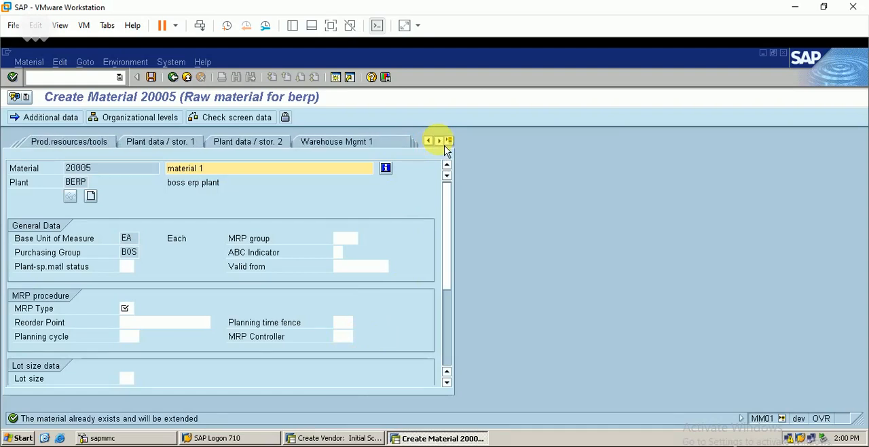
{"action": "left_click", "coordinate": [438, 141]}
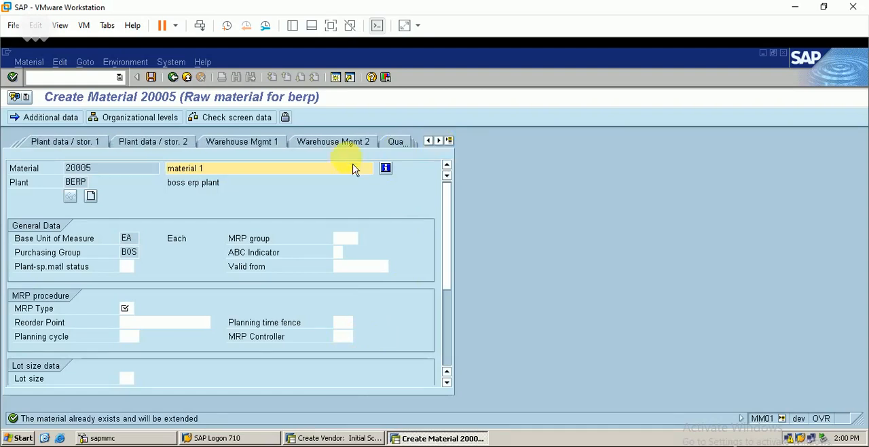
{"action": "left_click", "coordinate": [429, 140]}
{"action": "left_click", "coordinate": [428, 141]}
{"action": "left_click", "coordinate": [428, 141]}
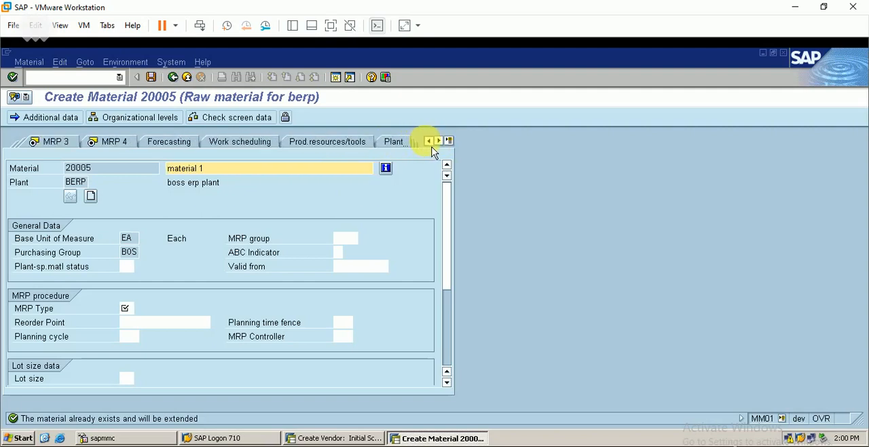
{"action": "left_click", "coordinate": [429, 141]}
{"action": "left_click", "coordinate": [428, 140]}
{"action": "left_click", "coordinate": [428, 140]}
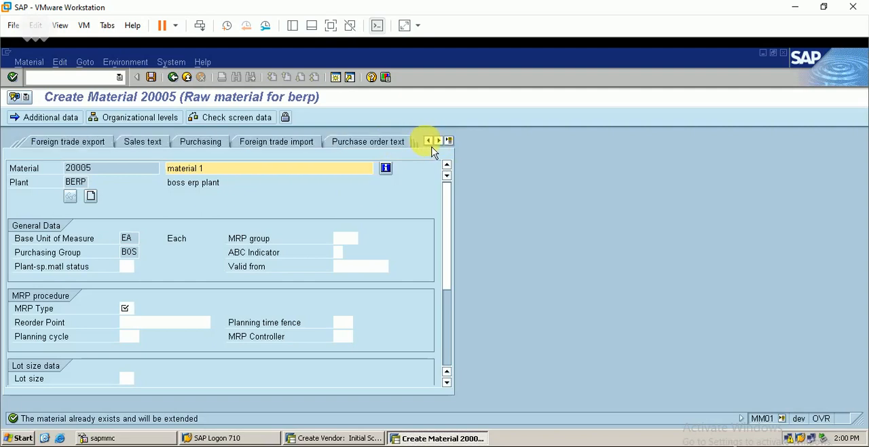
Abandon the extension of material 20005 and start transaction MM01
{"action": "left_click", "coordinate": [307, 150]}
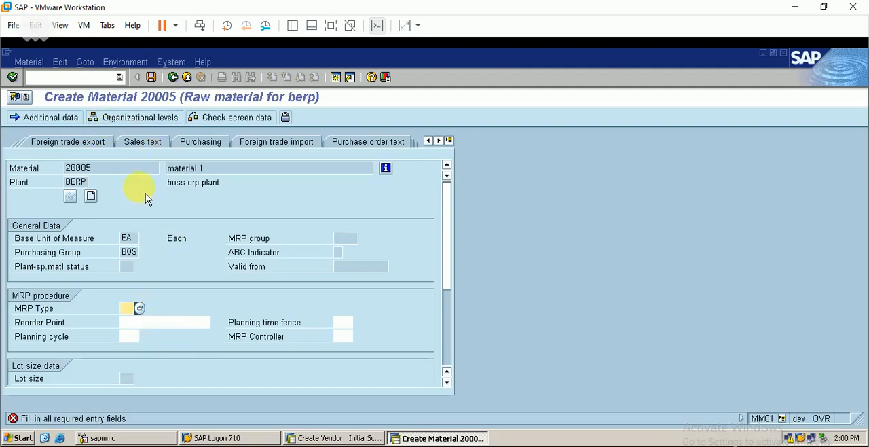
{"action": "left_click", "coordinate": [95, 77]}
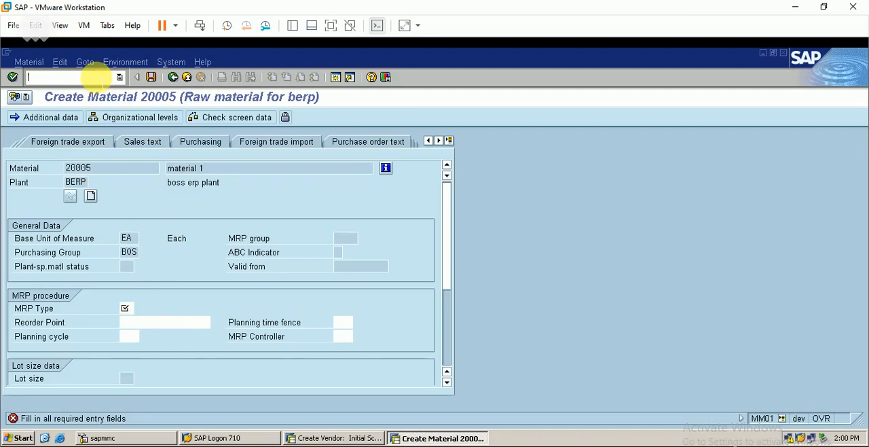
{"action": "type", "text": "/n"}
{"action": "key", "text": "Return"}
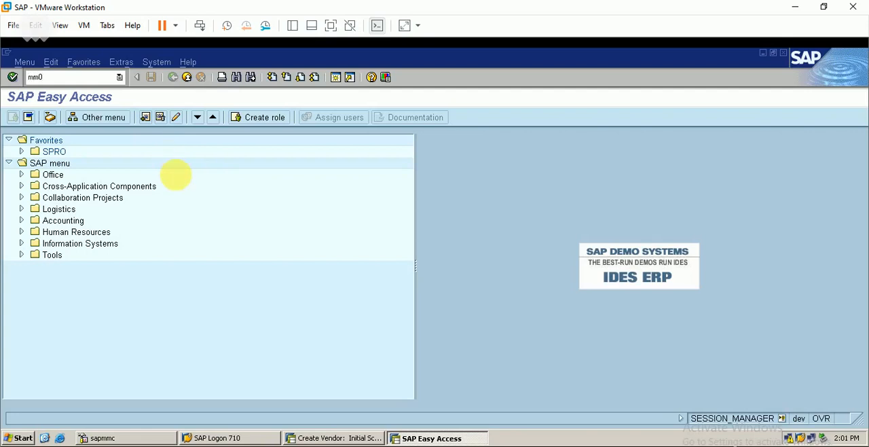
{"action": "key", "text": "Return"}
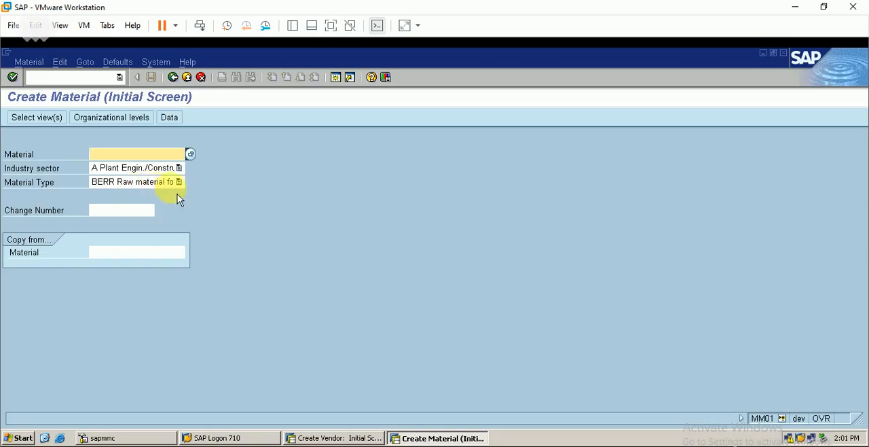
Select the views Basic Data 1, Basic Data 2, Purchasing and Foreign Trade: Import Data for the new material
{"action": "left_click", "coordinate": [41, 117]}
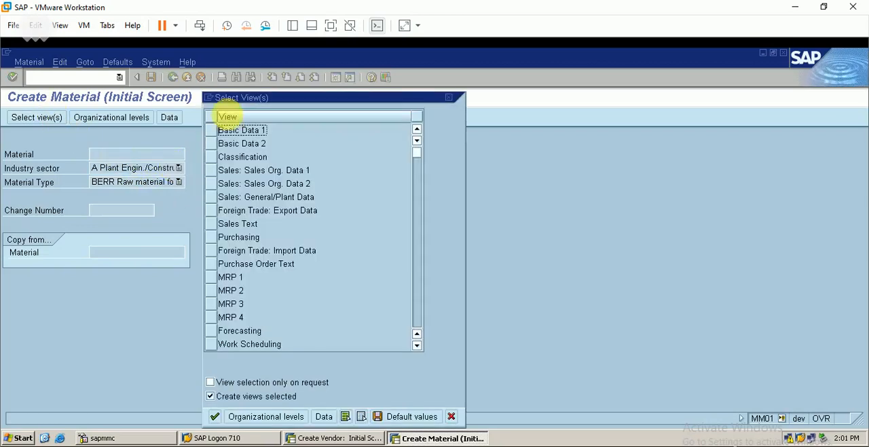
{"action": "left_click", "coordinate": [216, 130]}
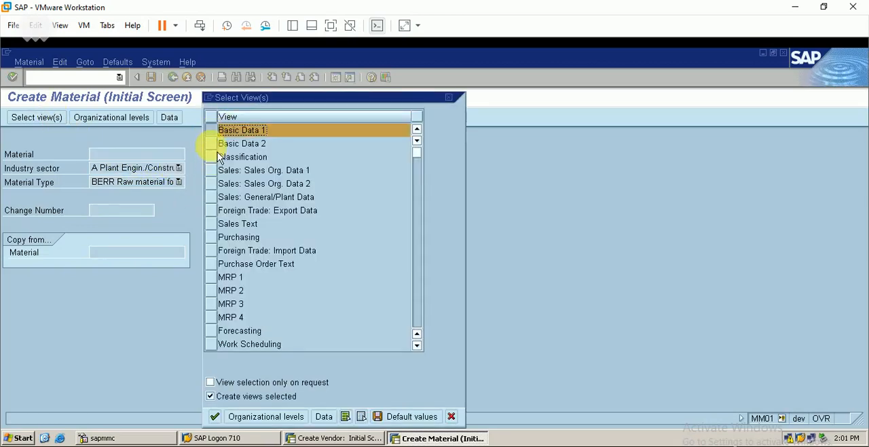
{"action": "left_click", "coordinate": [218, 143]}
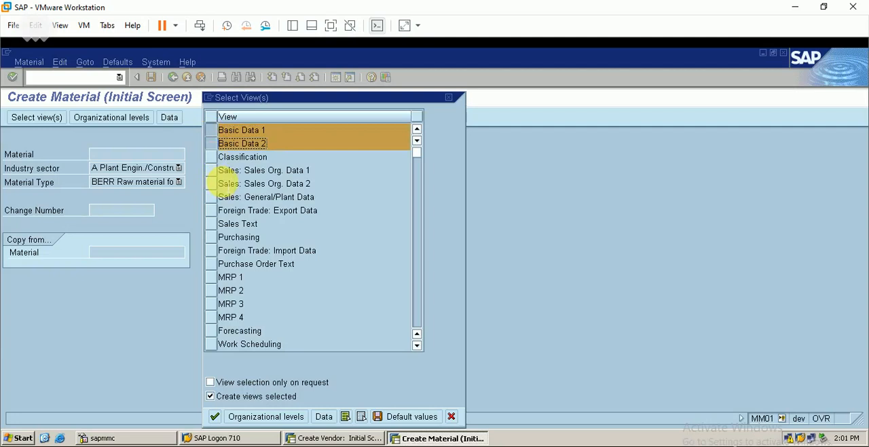
{"action": "left_click", "coordinate": [218, 237]}
{"action": "left_click", "coordinate": [231, 250]}
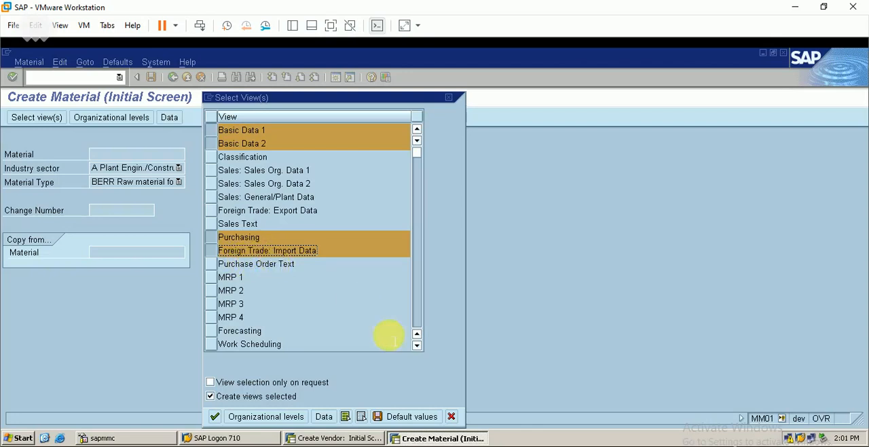
Add General Plant Data / Storage 1 and 2, Warehouse Management 1 and 2, Accounting 1 and Costing 1 to the selected views
{"action": "scroll", "coordinate": [417, 345], "scroll_direction": "down", "scroll_amount": 9}
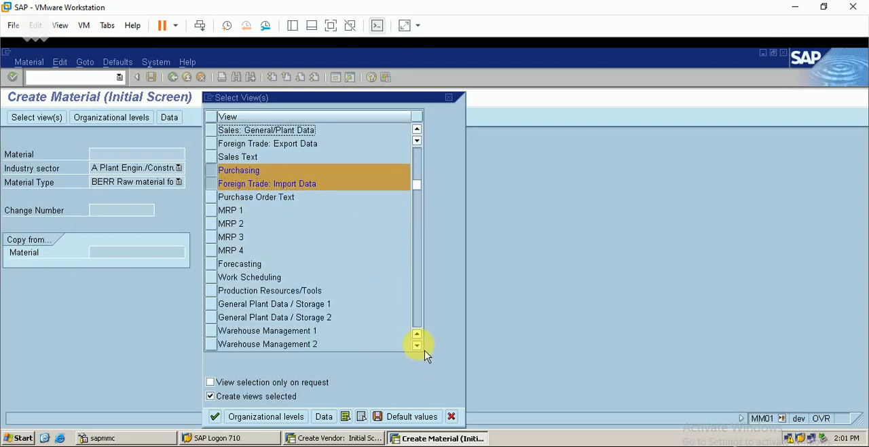
{"action": "left_click", "coordinate": [417, 346]}
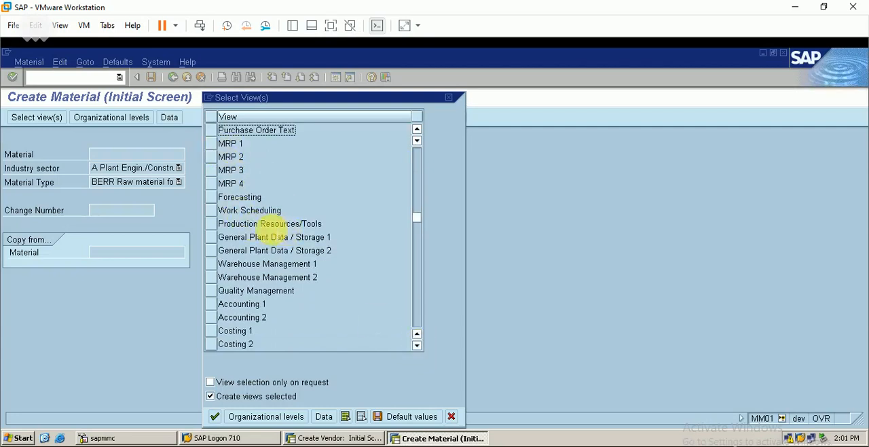
{"action": "left_click", "coordinate": [209, 237]}
{"action": "left_click", "coordinate": [210, 250]}
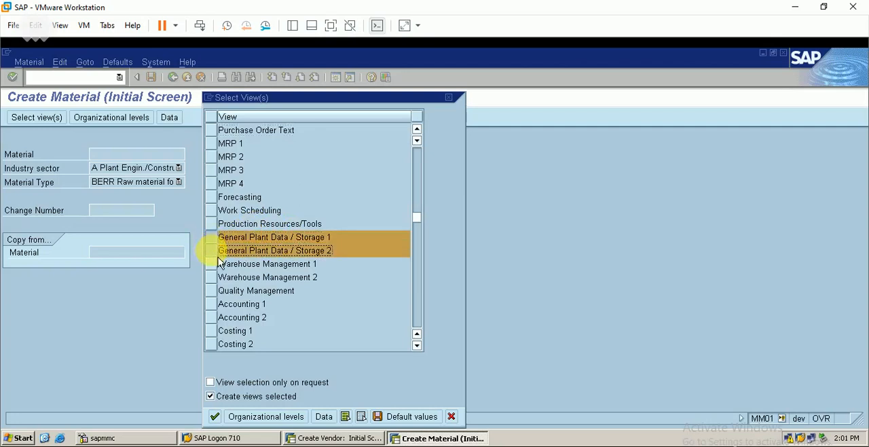
{"action": "left_click", "coordinate": [212, 304]}
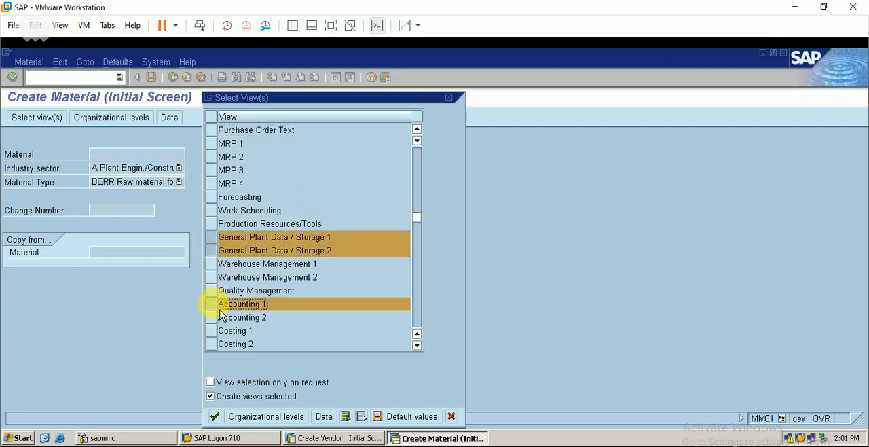
{"action": "left_click", "coordinate": [213, 265]}
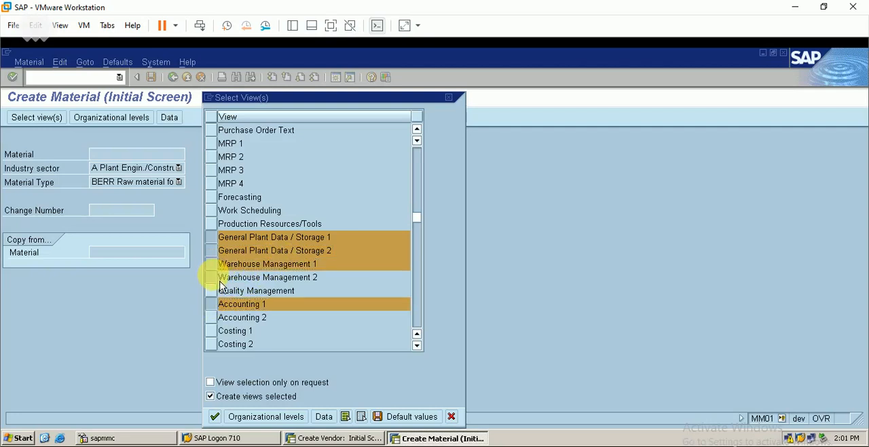
{"action": "left_click", "coordinate": [213, 278]}
{"action": "left_click", "coordinate": [211, 331]}
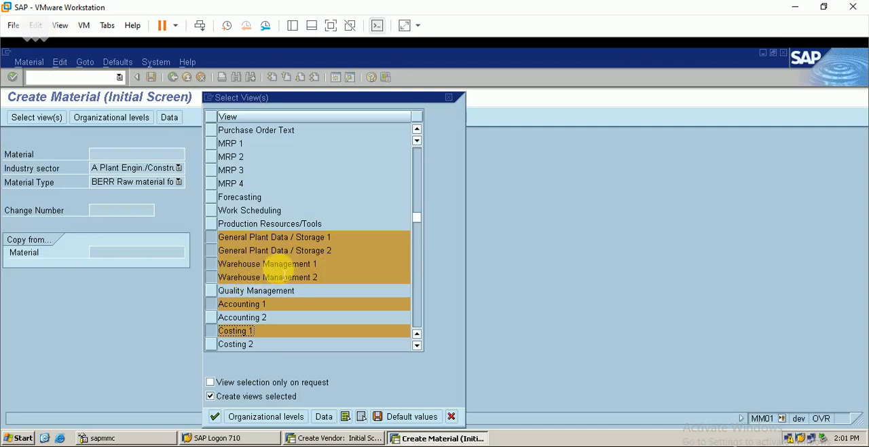
Set the organizational levels to plant berp, storage location berp and warehouse number ber, and accept them
{"action": "left_click", "coordinate": [279, 416]}
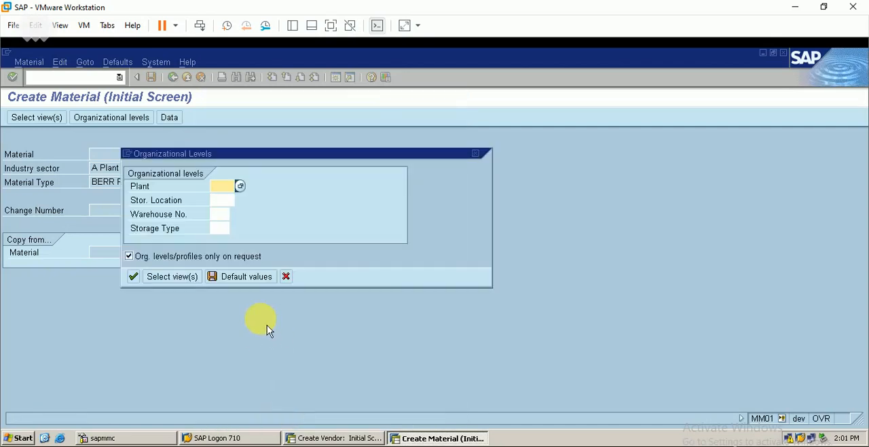
{"action": "type", "text": "berp"}
{"action": "key", "text": "Tab"}
{"action": "type", "text": "b"}
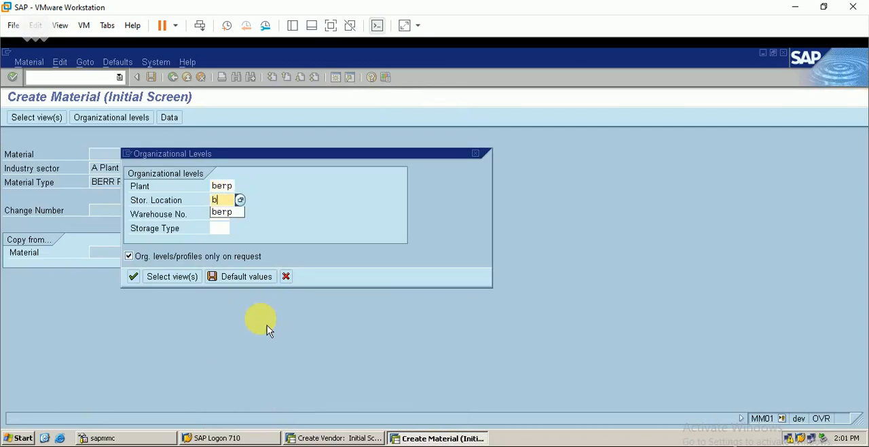
{"action": "type", "text": "erp"}
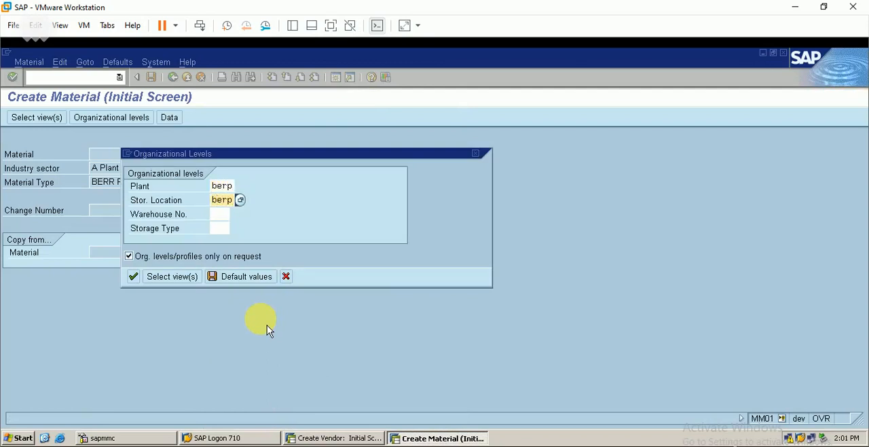
{"action": "key", "text": "Tab"}
{"action": "type", "text": "ber"}
{"action": "key", "text": "Tab"}
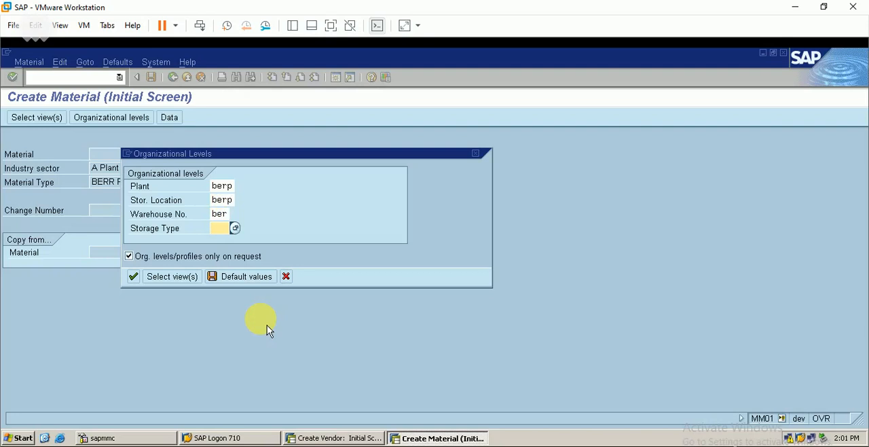
{"action": "key", "text": "Return"}
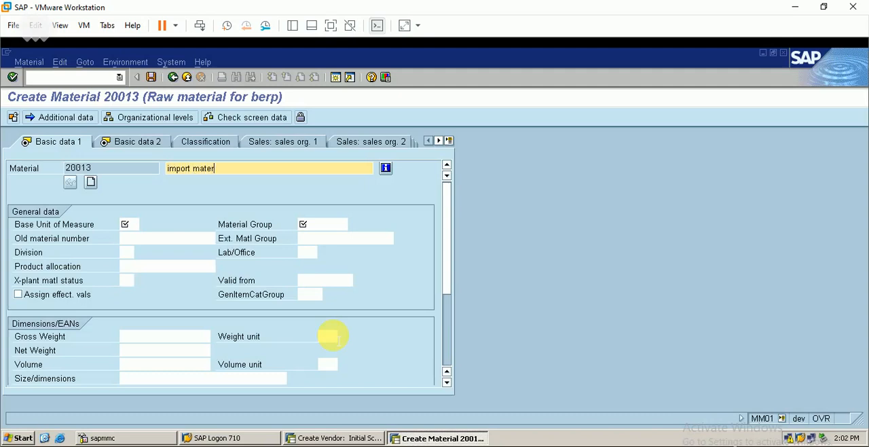
Set the base unit of measure to ea and the material group to 002 in Basic data 1
{"action": "left_click", "coordinate": [129, 224]}
{"action": "key", "text": "Tab"}
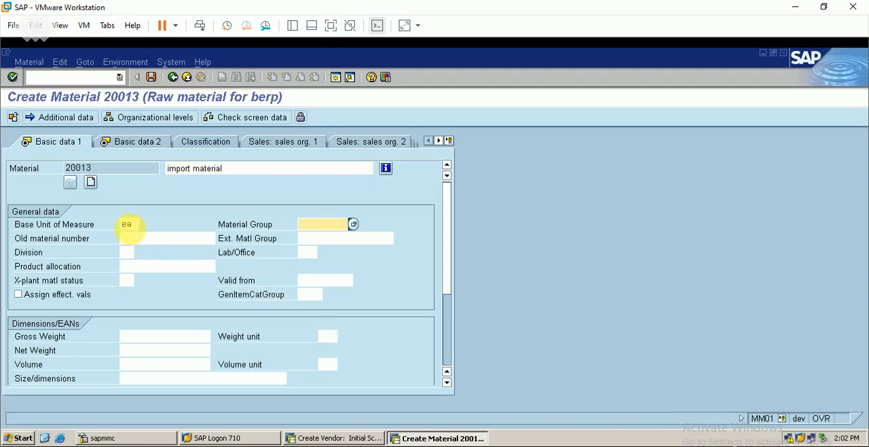
{"action": "type", "text": "002"}
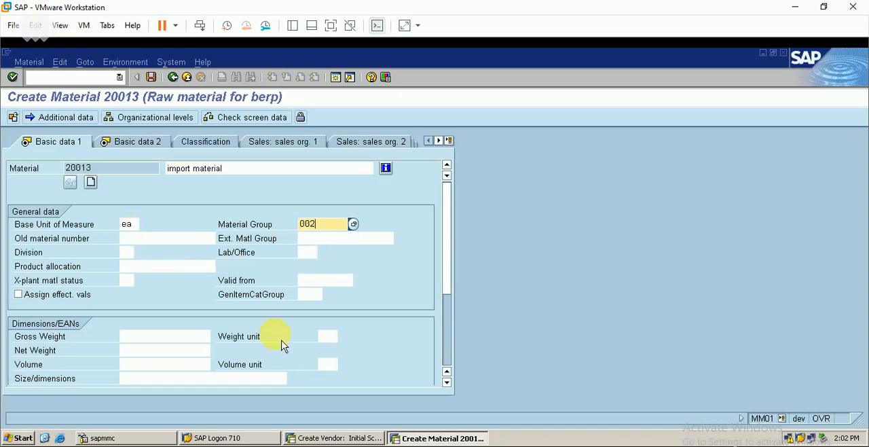
{"action": "left_click", "coordinate": [447, 349]}
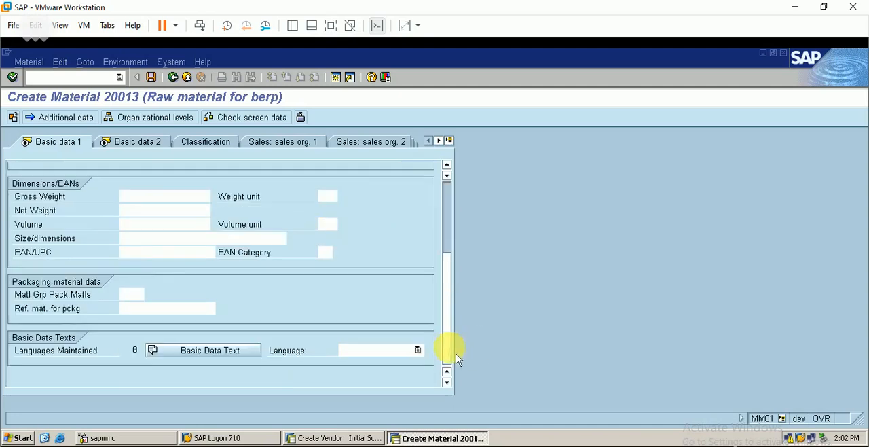
{"action": "scroll", "coordinate": [448, 187], "scroll_direction": "up", "scroll_amount": 3}
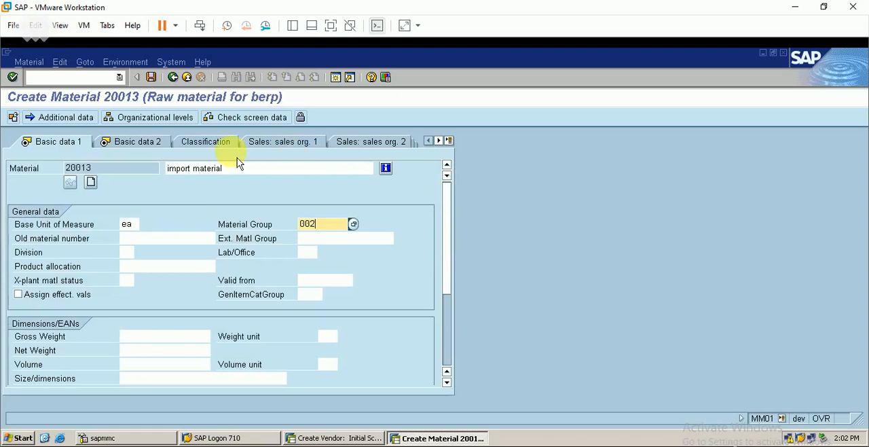
Pass Basic data 2 and set the purchasing group to BOS in the Purchasing view
{"action": "left_click", "coordinate": [165, 143]}
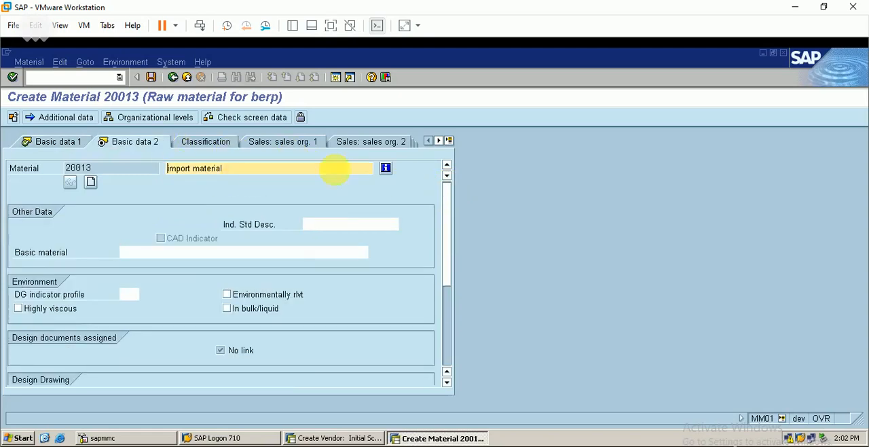
{"action": "key", "text": "Return"}
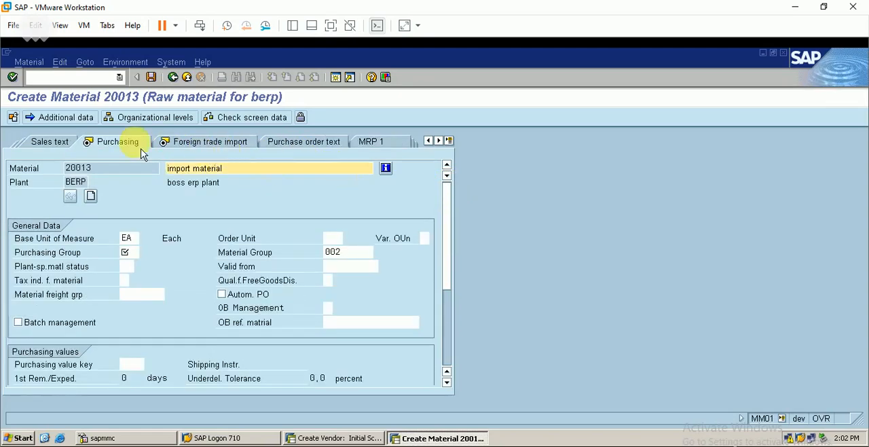
{"action": "left_click", "coordinate": [129, 252]}
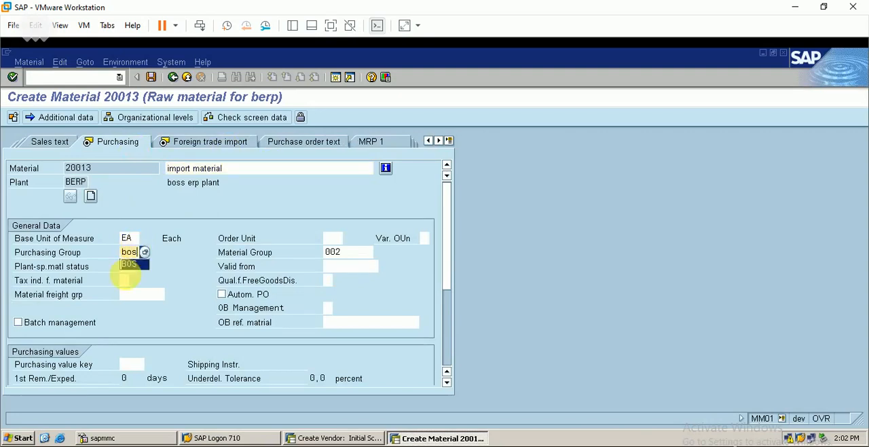
{"action": "left_click", "coordinate": [142, 265]}
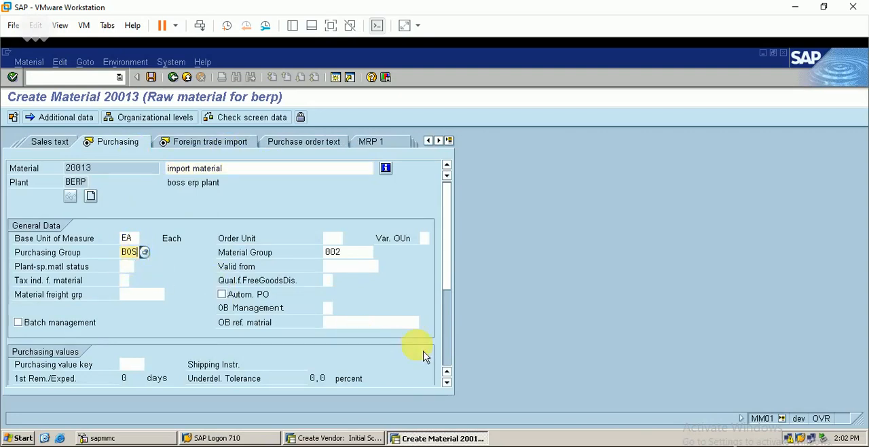
{"action": "left_click", "coordinate": [446, 355]}
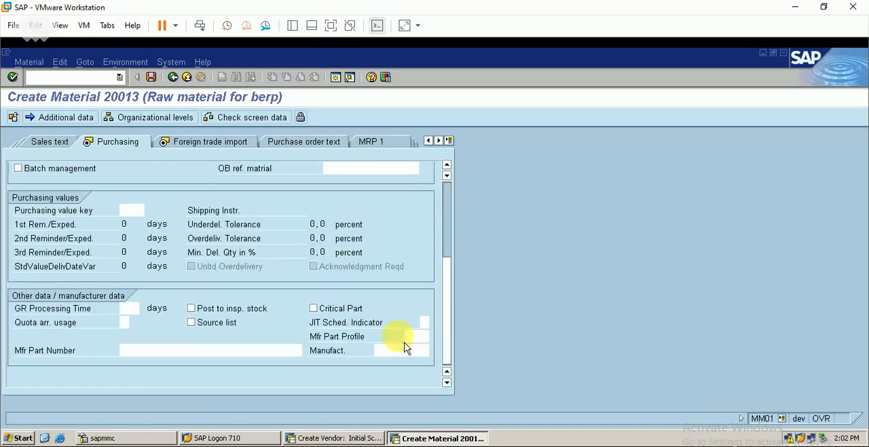
Review the fields of the Foreign trade import view, from foreign trade data to legal control
{"action": "left_click", "coordinate": [211, 143]}
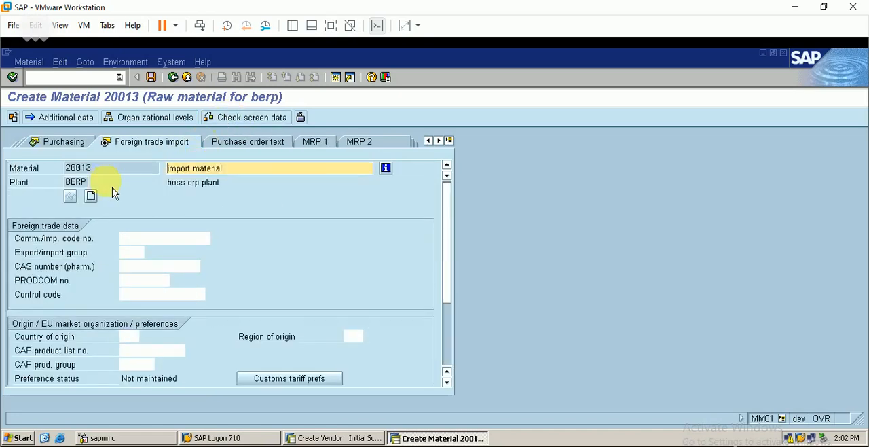
{"action": "left_click", "coordinate": [446, 355]}
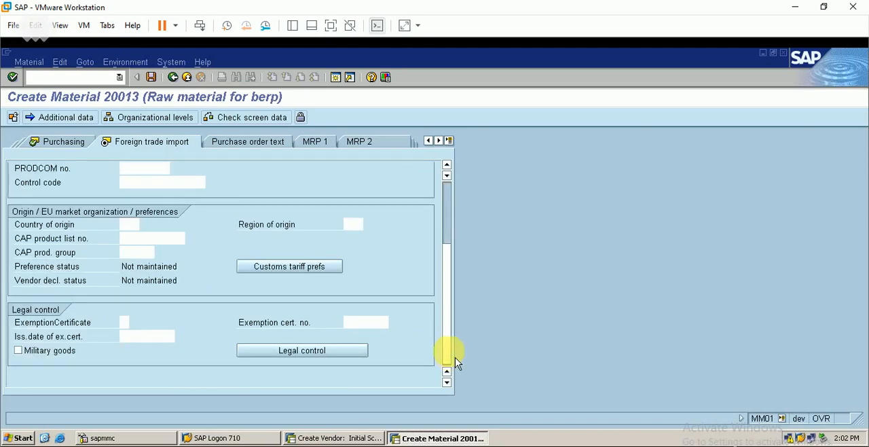
{"action": "left_click", "coordinate": [448, 195]}
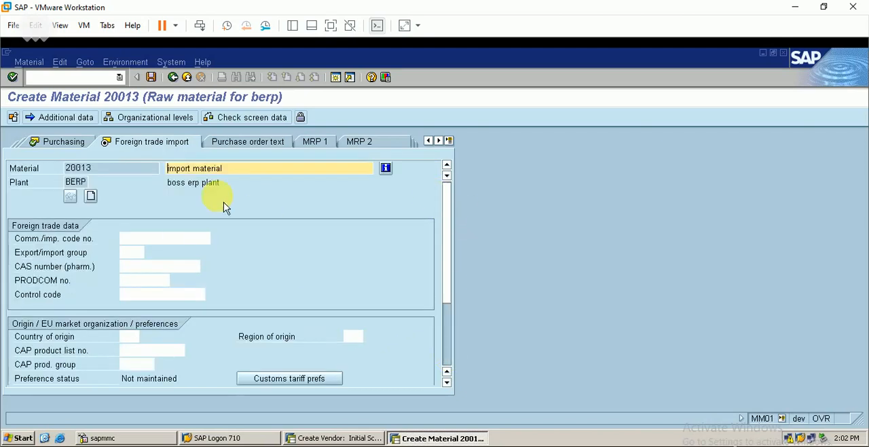
Go through the plant data / storage and warehouse management views without entries, up to the Quality management view
{"action": "left_click", "coordinate": [446, 145]}
{"action": "left_click", "coordinate": [447, 146]}
{"action": "left_click", "coordinate": [447, 145]}
{"action": "left_click", "coordinate": [446, 145]}
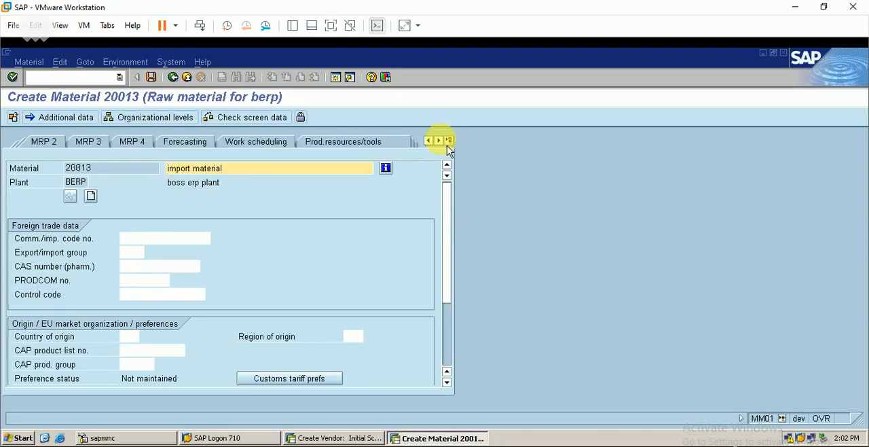
{"action": "left_click", "coordinate": [447, 145]}
{"action": "left_click", "coordinate": [447, 145]}
{"action": "left_click", "coordinate": [346, 151]}
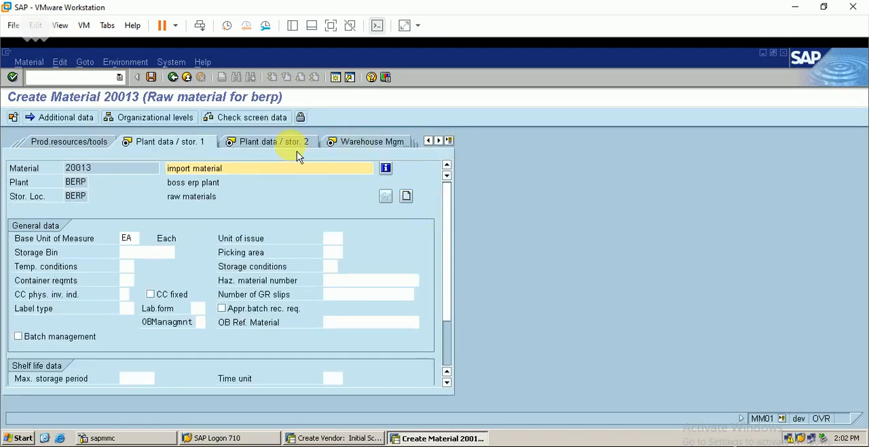
{"action": "left_click", "coordinate": [294, 151]}
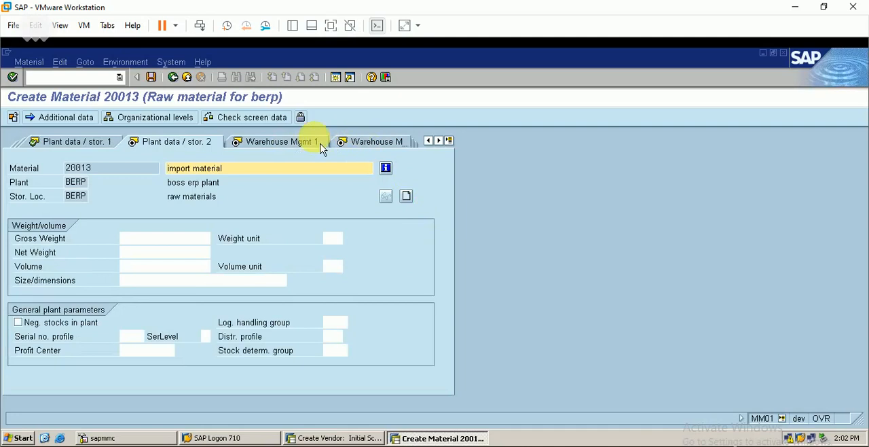
{"action": "left_click", "coordinate": [322, 144]}
{"action": "left_click", "coordinate": [354, 148]}
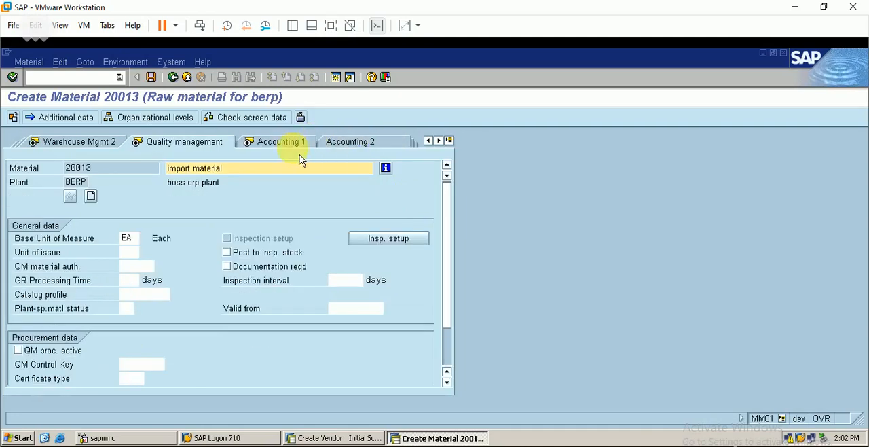
Pass the Accounting 1 view without entering a moving price and save the new import material
{"action": "left_click", "coordinate": [290, 154]}
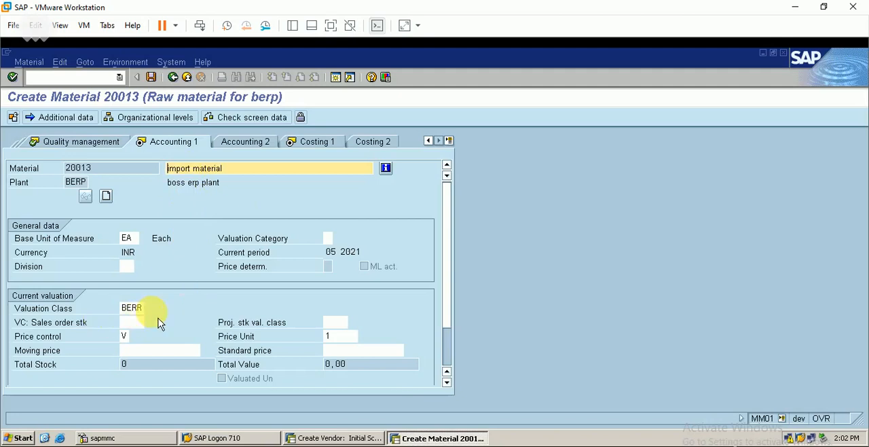
{"action": "left_click", "coordinate": [320, 143]}
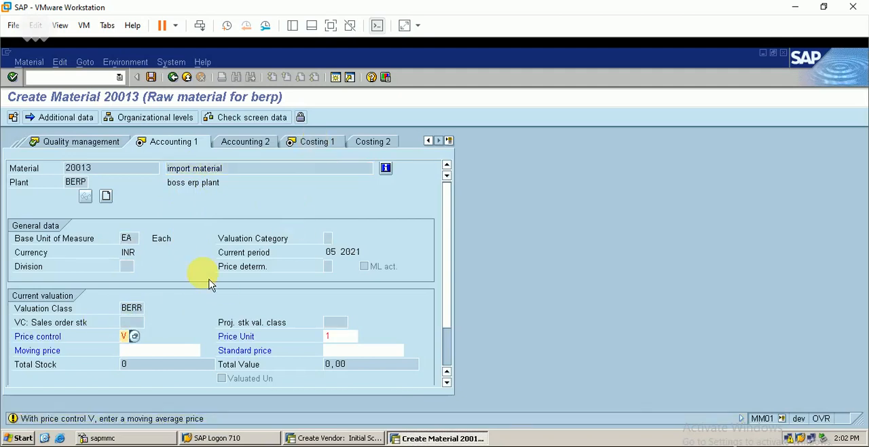
{"action": "key", "text": "Return"}
{"action": "key", "text": "Return"}
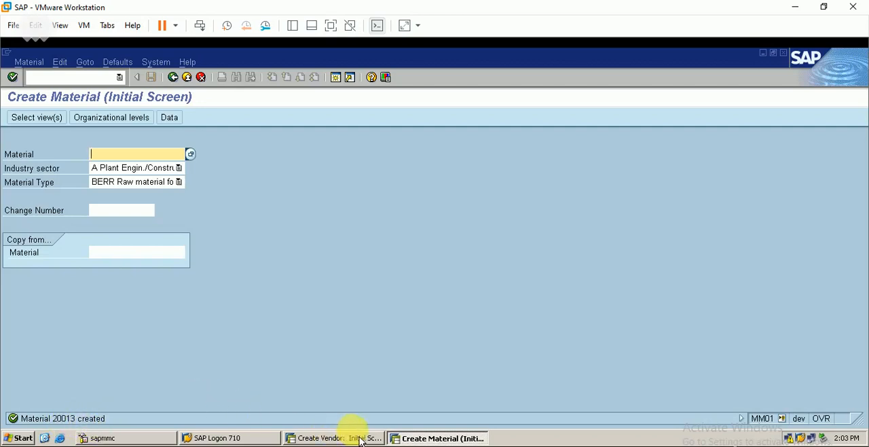
Leave material creation for transaction SPRO and open the SAP Reference IMG
{"action": "mouse_move", "coordinate": [295, 446]}
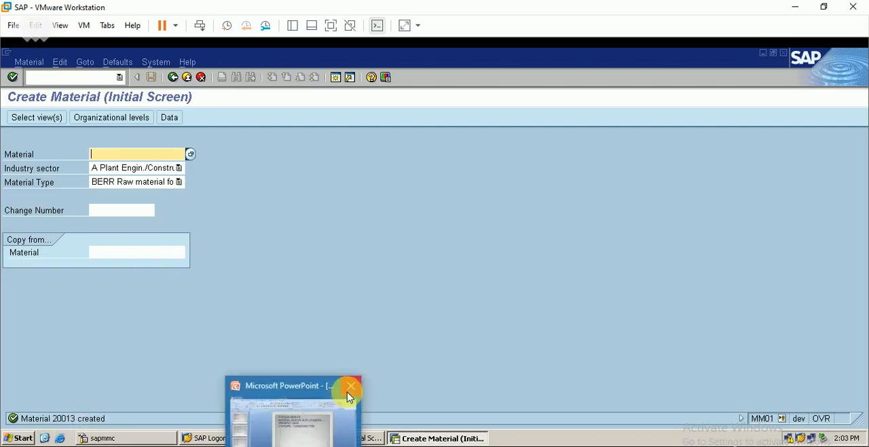
{"action": "mouse_move", "coordinate": [317, 417]}
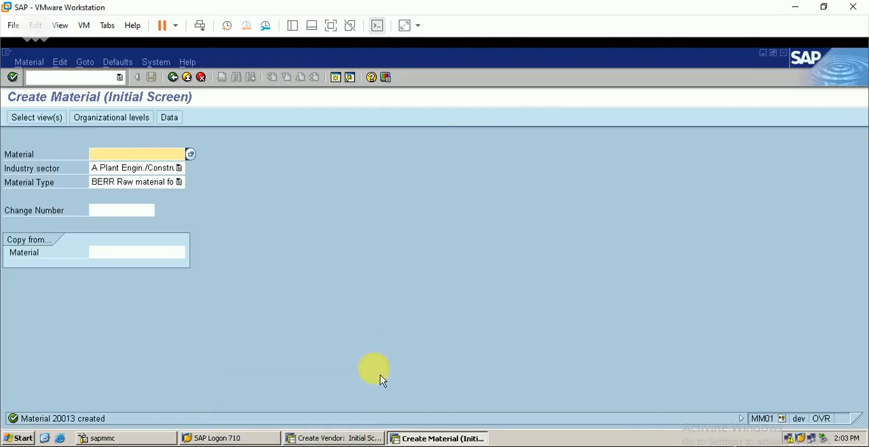
{"action": "left_click", "coordinate": [93, 78]}
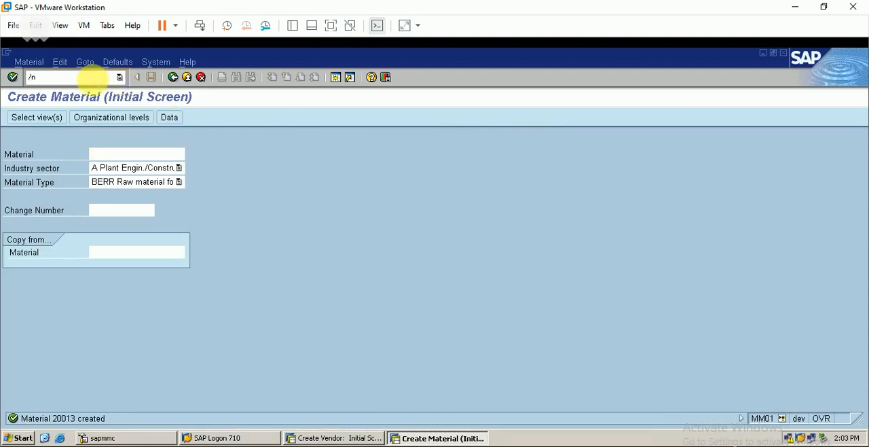
{"action": "key", "text": "Return"}
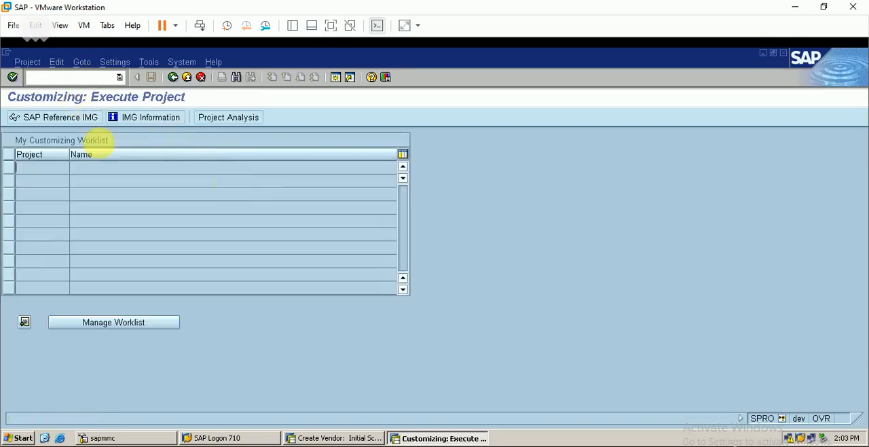
{"action": "left_click", "coordinate": [72, 119]}
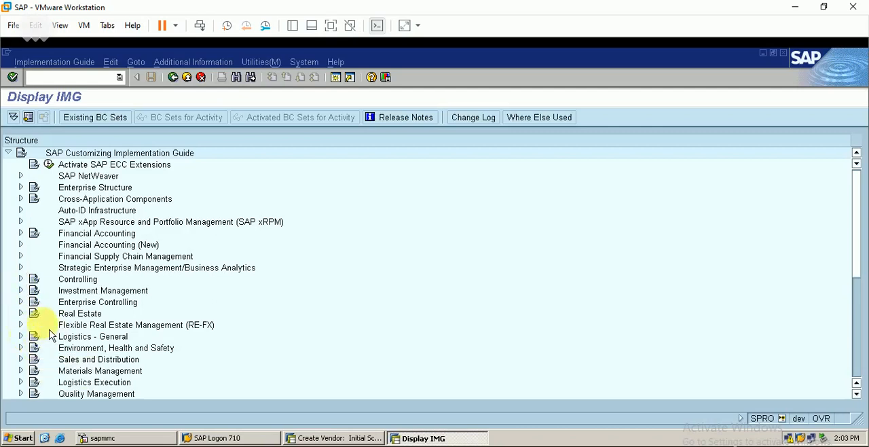
Open the Define Condition Type activity under Materials Management, Purchasing, Conditions, Define Price Determination Process
{"action": "left_click", "coordinate": [22, 370]}
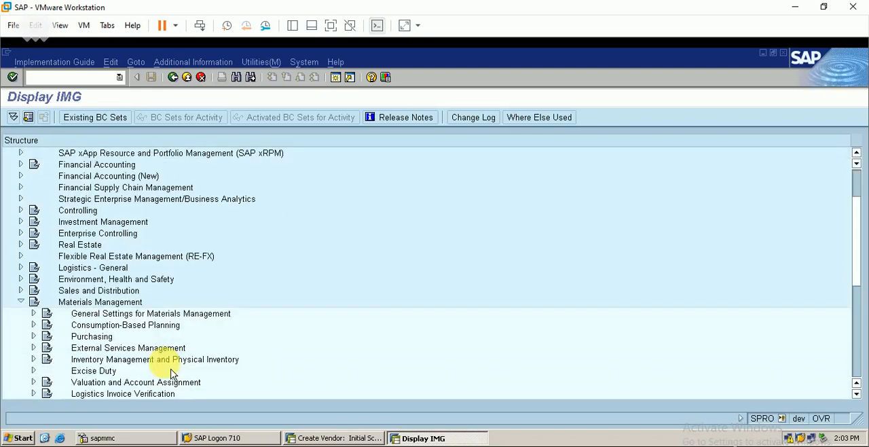
{"action": "left_click", "coordinate": [33, 336]}
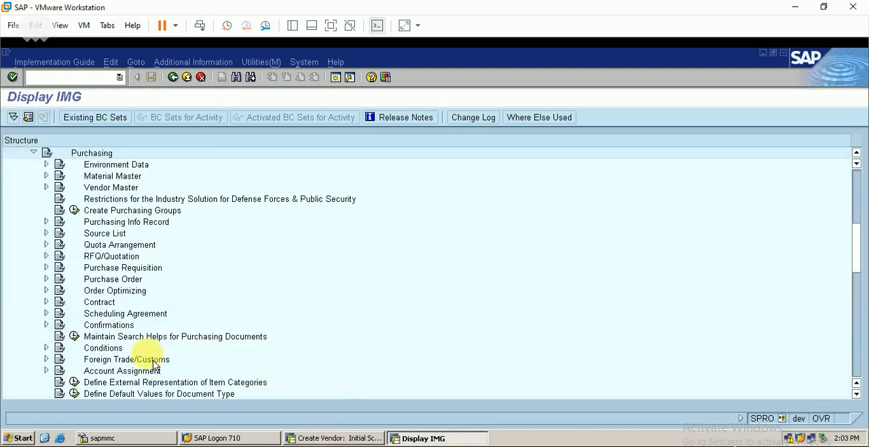
{"action": "left_click", "coordinate": [46, 348]}
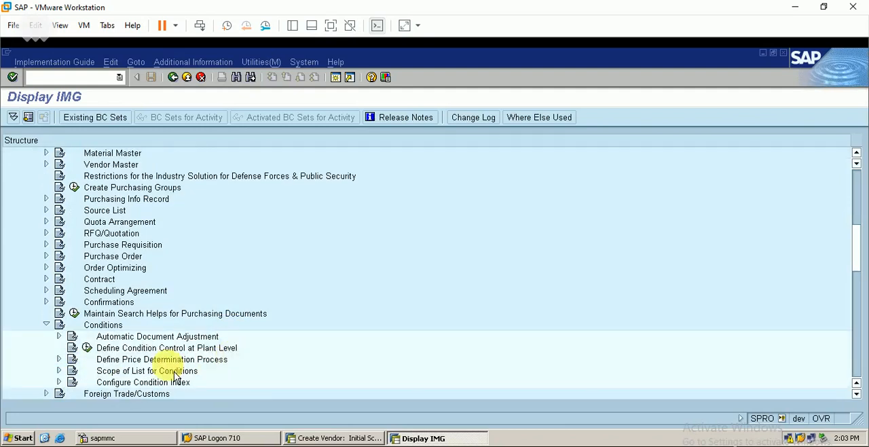
{"action": "left_click", "coordinate": [58, 359]}
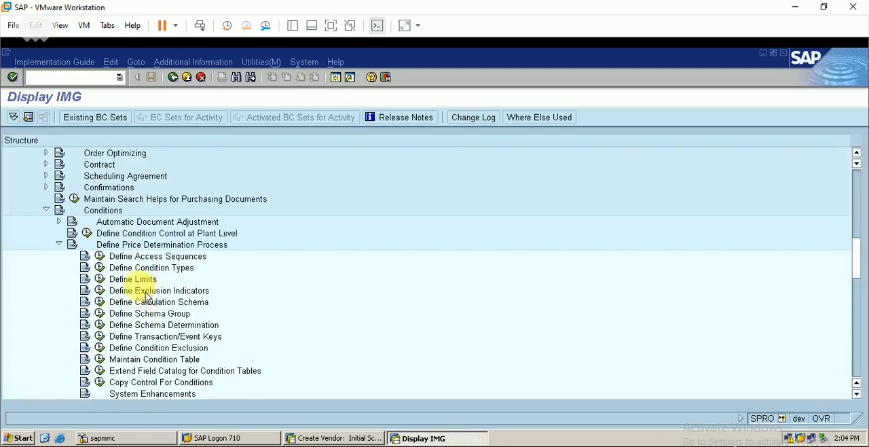
{"action": "left_click", "coordinate": [100, 268]}
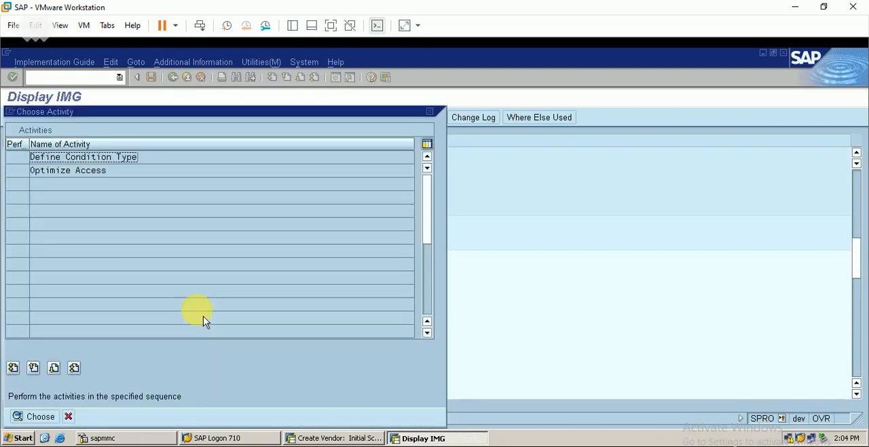
{"action": "double_click", "coordinate": [105, 157]}
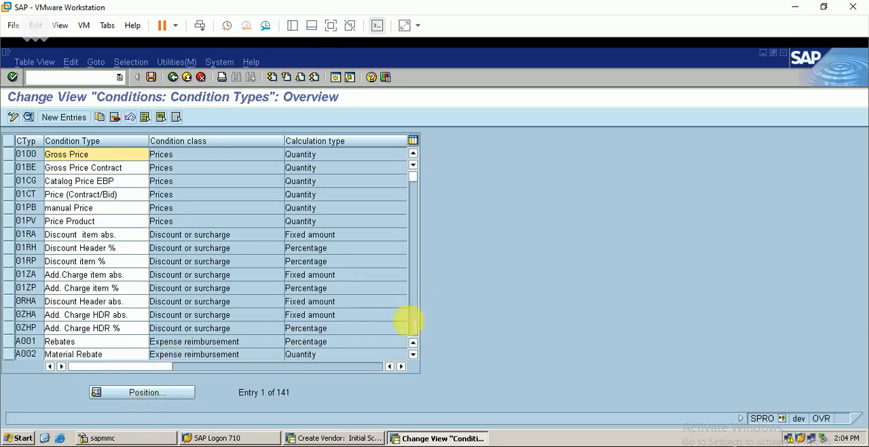
Copy the condition type Z0A1 (Customs %) as Z0be with the description Customs % berp
{"action": "left_click", "coordinate": [413, 331]}
{"action": "left_click", "coordinate": [414, 334]}
{"action": "left_click", "coordinate": [414, 334]}
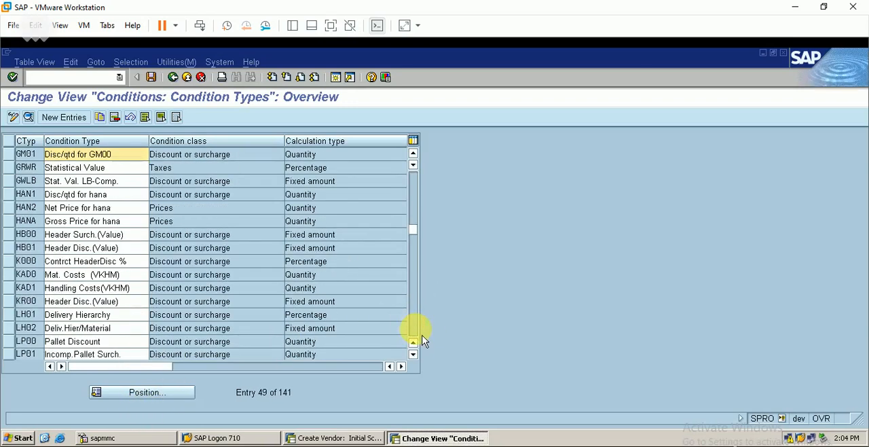
{"action": "left_click", "coordinate": [414, 331]}
{"action": "left_click", "coordinate": [415, 332]}
{"action": "left_click", "coordinate": [414, 333]}
{"action": "left_click", "coordinate": [414, 333]}
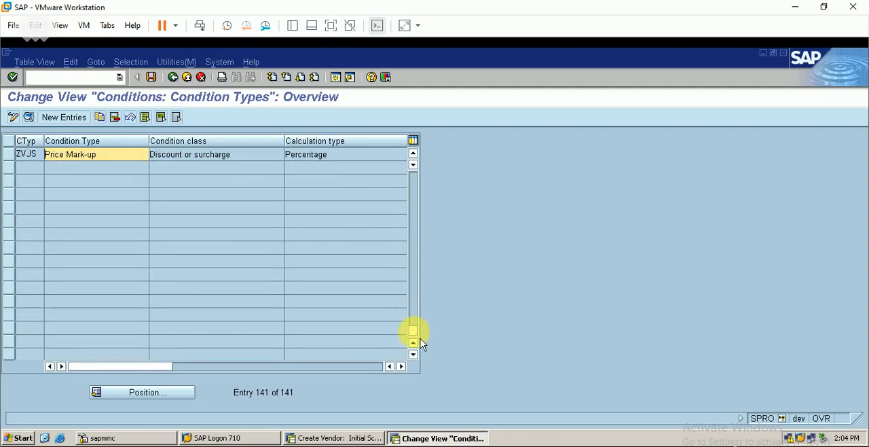
{"action": "left_click", "coordinate": [417, 344]}
{"action": "left_click", "coordinate": [417, 343]}
{"action": "left_click", "coordinate": [416, 343]}
{"action": "left_click", "coordinate": [417, 344]}
{"action": "left_click", "coordinate": [417, 344]}
{"action": "left_click", "coordinate": [417, 344]}
{"action": "left_click", "coordinate": [417, 343]}
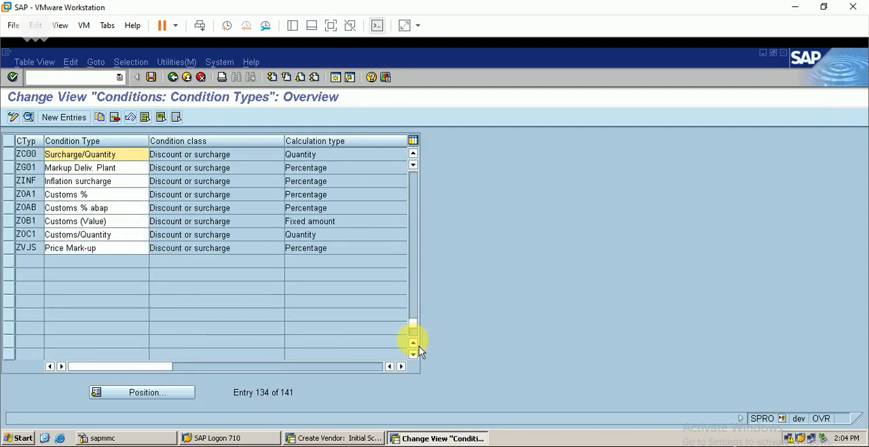
{"action": "left_click", "coordinate": [417, 344]}
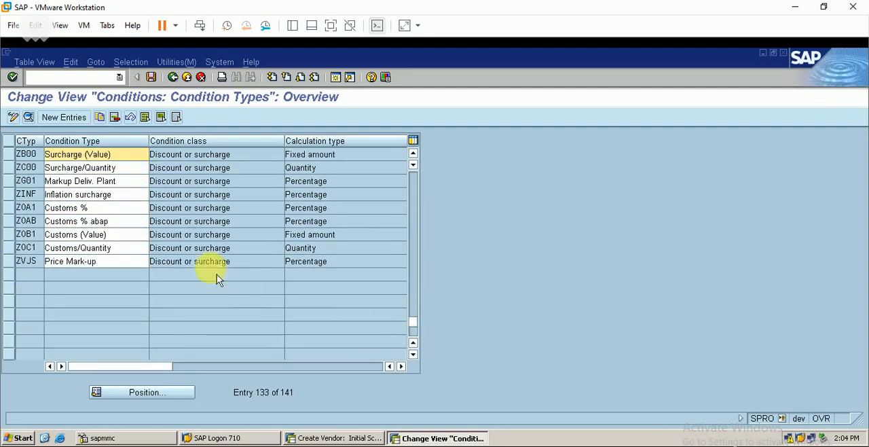
{"action": "left_click", "coordinate": [9, 208]}
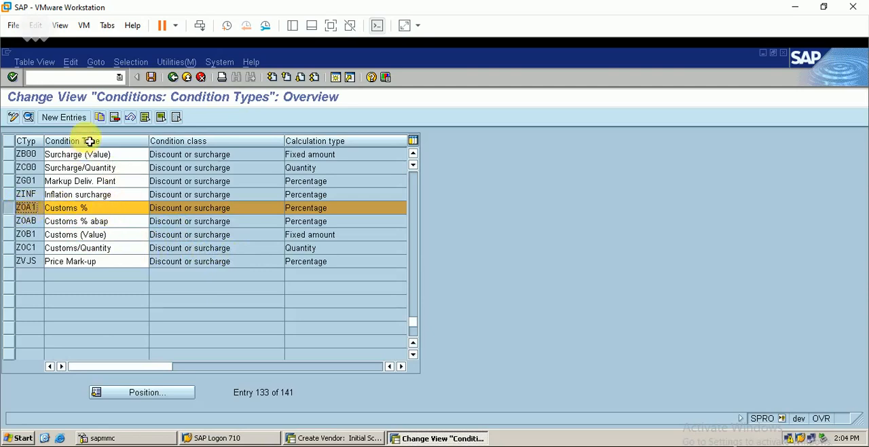
{"action": "left_click", "coordinate": [100, 118]}
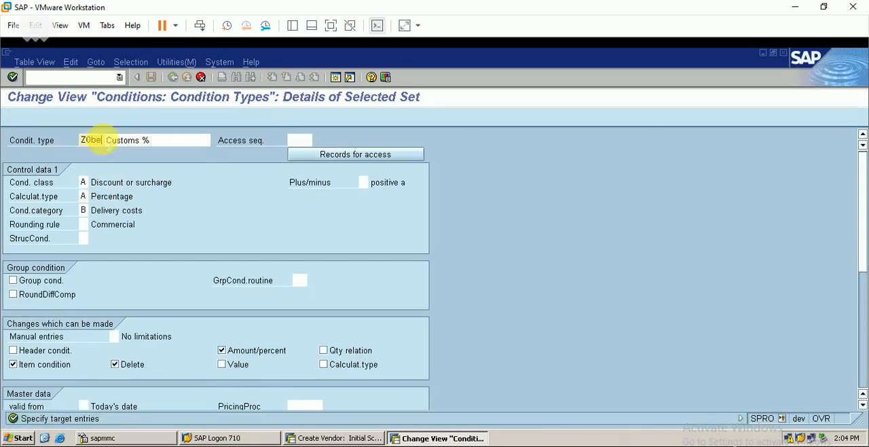
{"action": "left_click", "coordinate": [174, 146]}
{"action": "type", "text": "berp"}
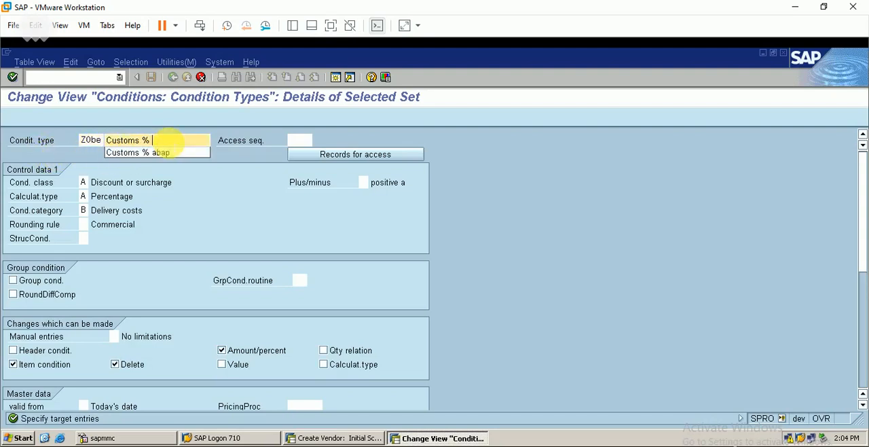
Set the access sequence and the pricing procedure of the copied condition type to berp and accept the copy
{"action": "left_click", "coordinate": [300, 139]}
{"action": "type", "text": "berp"}
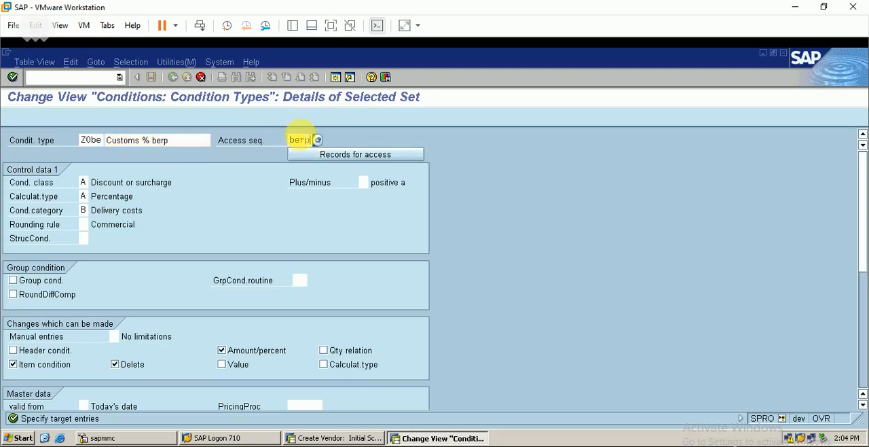
{"action": "left_click", "coordinate": [304, 406]}
{"action": "type", "text": "berp"}
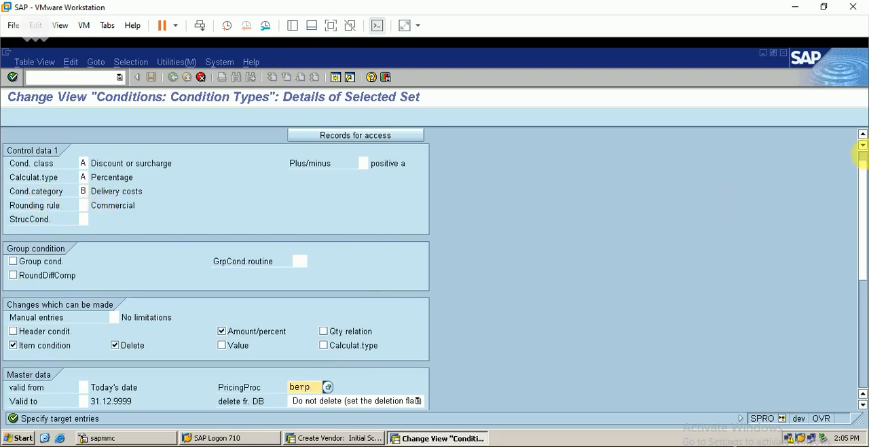
{"action": "scroll", "coordinate": [861, 165], "scroll_direction": "up", "scroll_amount": 1}
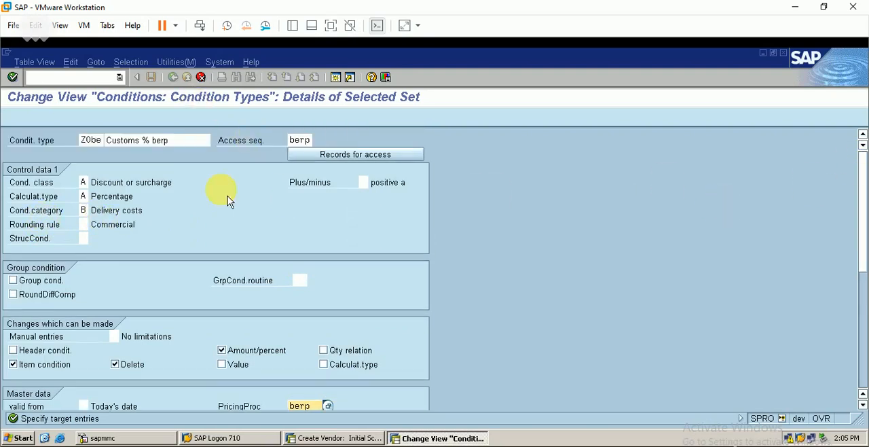
{"action": "key", "text": "Return"}
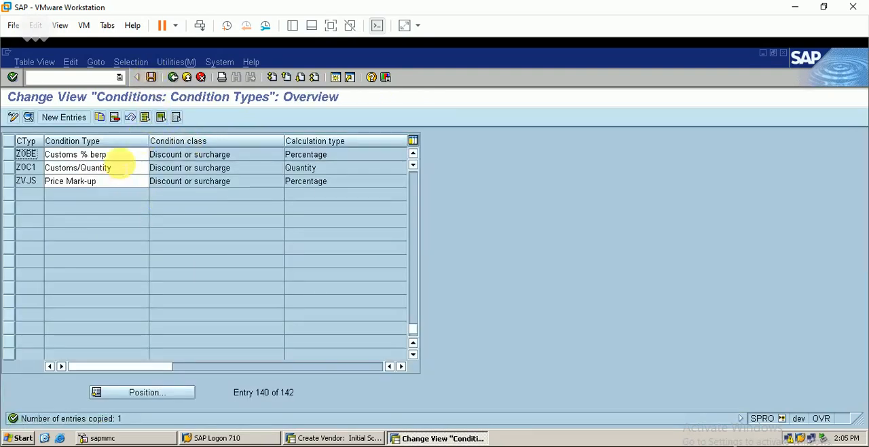
Save the new condition type with the proposed customizing request and return to the IMG structure
{"action": "left_click", "coordinate": [152, 77]}
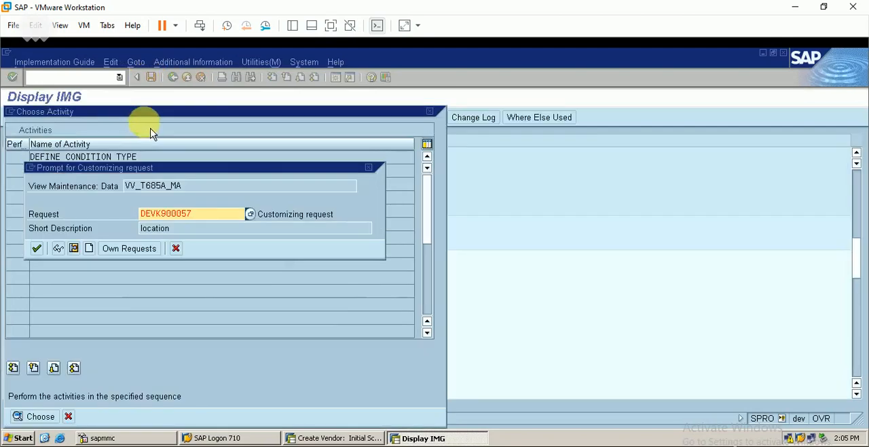
{"action": "left_click", "coordinate": [37, 249]}
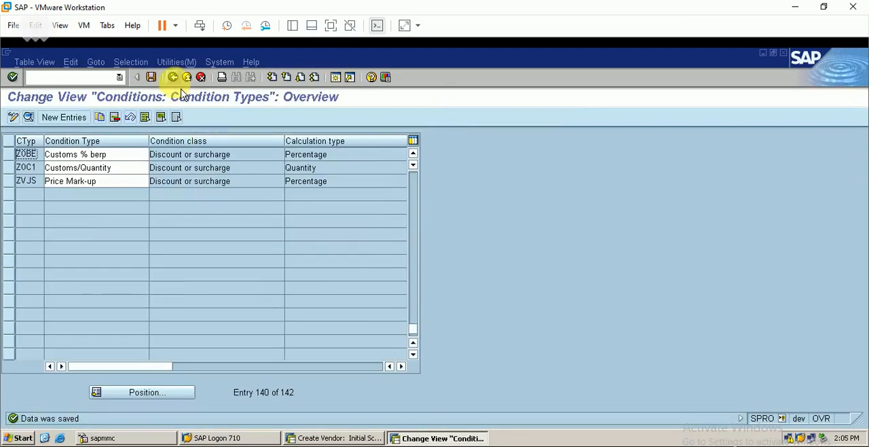
{"action": "left_click", "coordinate": [173, 78]}
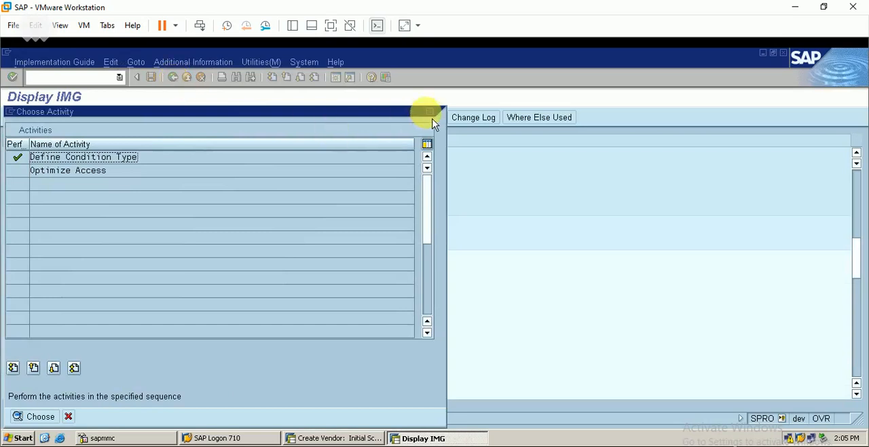
{"action": "left_click", "coordinate": [430, 113]}
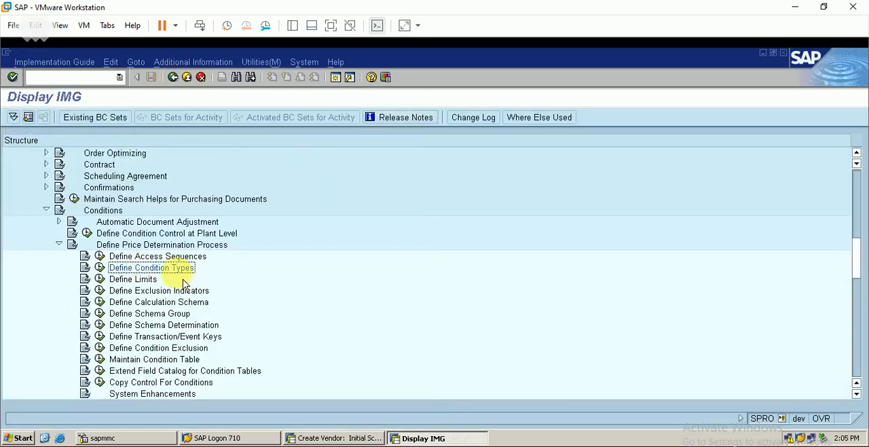
Open Define Calculation Schema and go through the control data of the BERP schema to its last step
{"action": "left_click", "coordinate": [99, 302]}
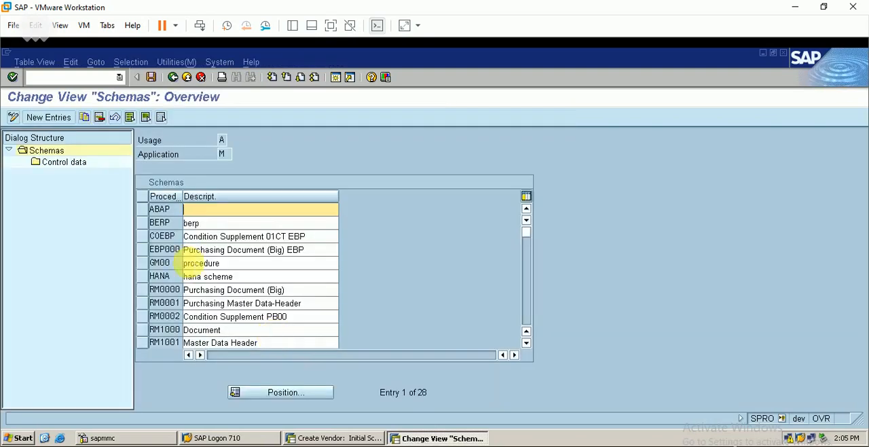
{"action": "left_click", "coordinate": [156, 223]}
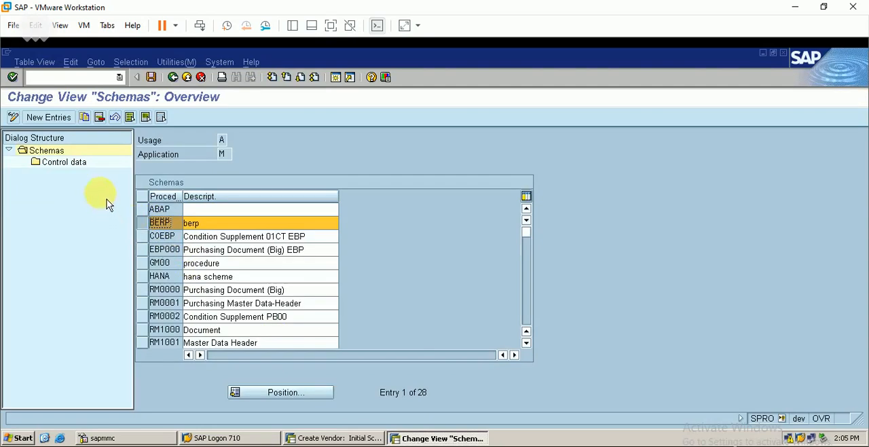
{"action": "left_click", "coordinate": [74, 164]}
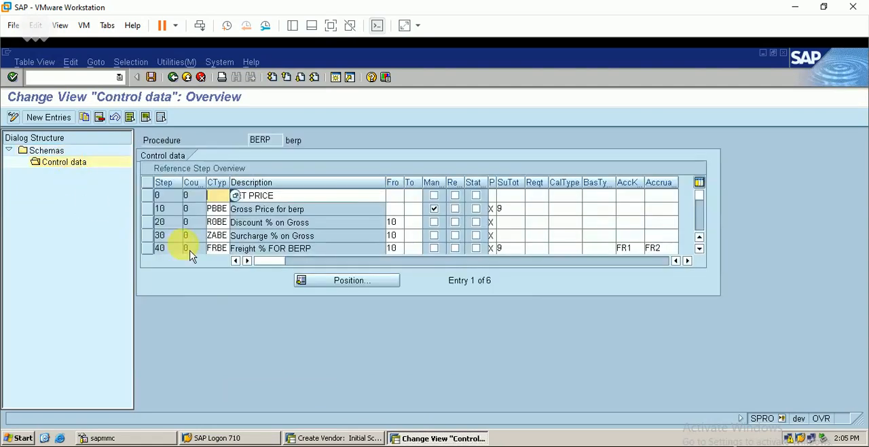
{"action": "left_click", "coordinate": [700, 248]}
{"action": "left_click", "coordinate": [699, 248]}
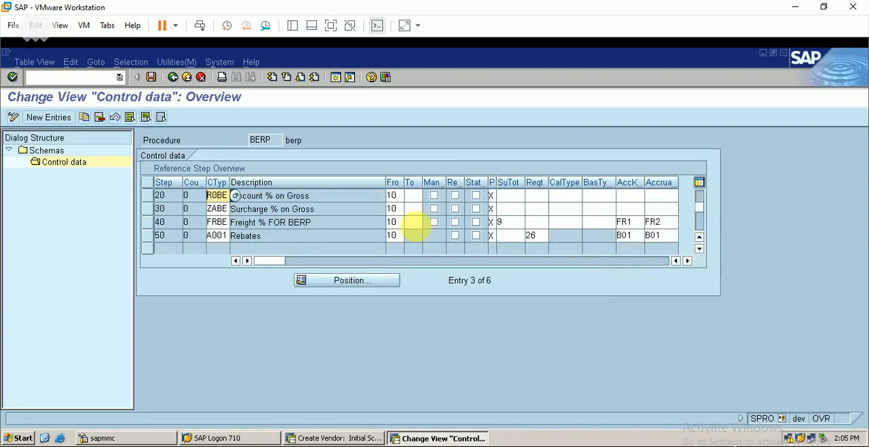
Add step 60 with condition type Z0BE, calculated from step 10, to the BERP schema and save it with the proposed customizing request
{"action": "left_click", "coordinate": [67, 117]}
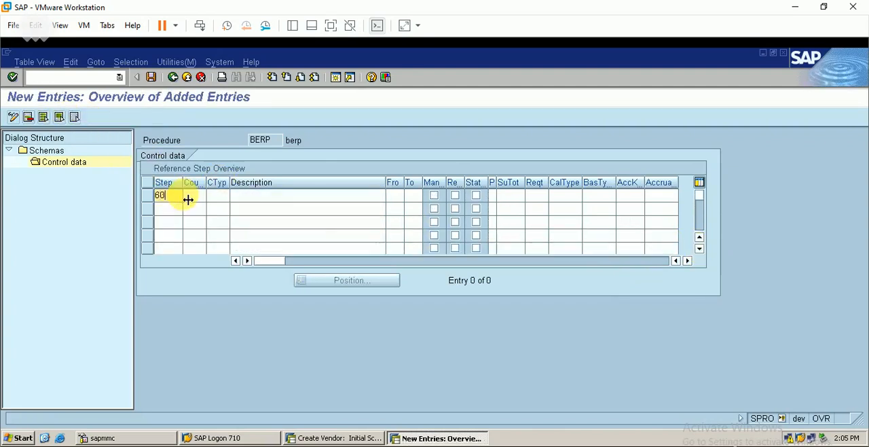
{"action": "key", "text": "Tab"}
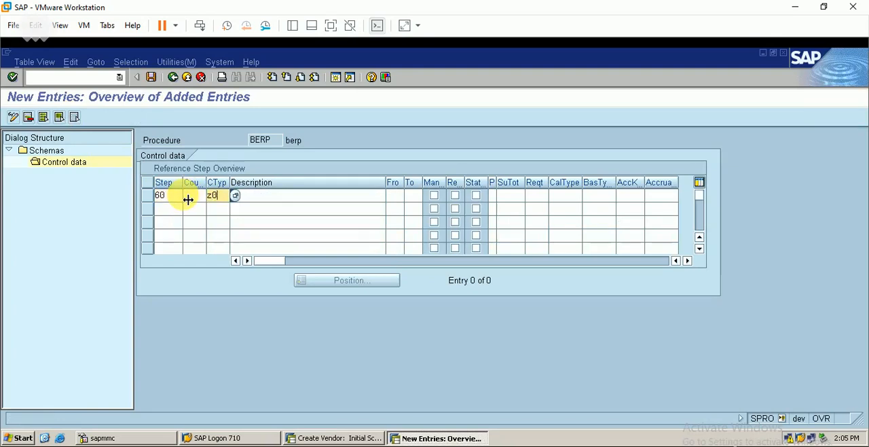
{"action": "key", "text": "Return"}
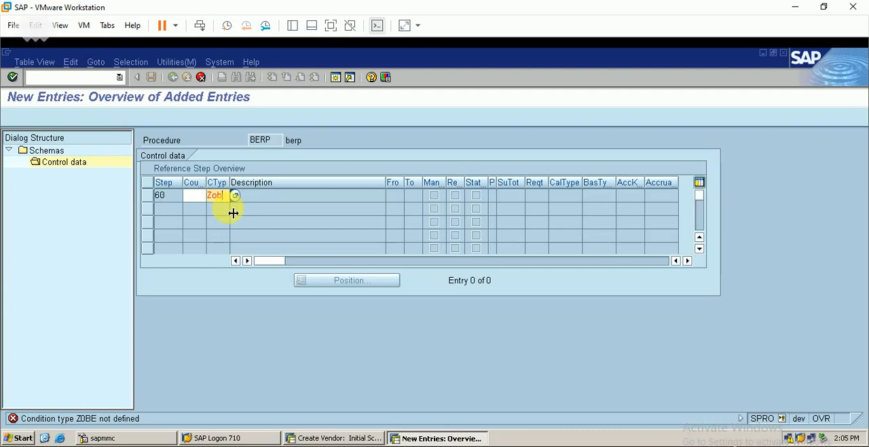
{"action": "type", "text": "e"}
{"action": "key", "text": "Return"}
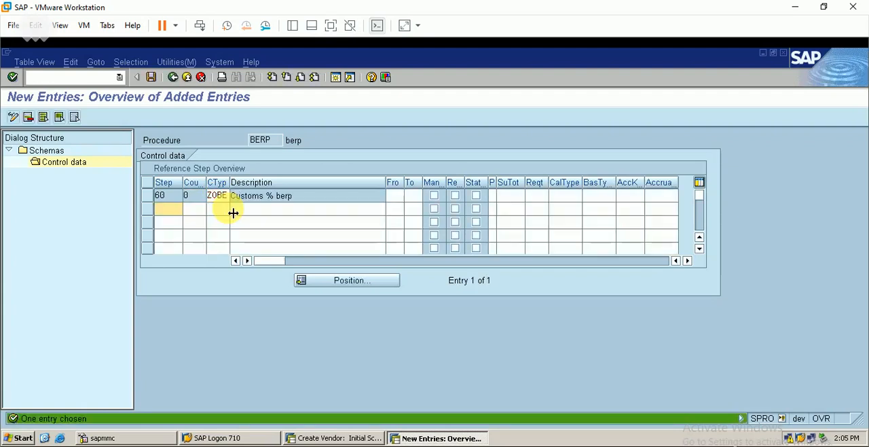
{"action": "left_click", "coordinate": [151, 77]}
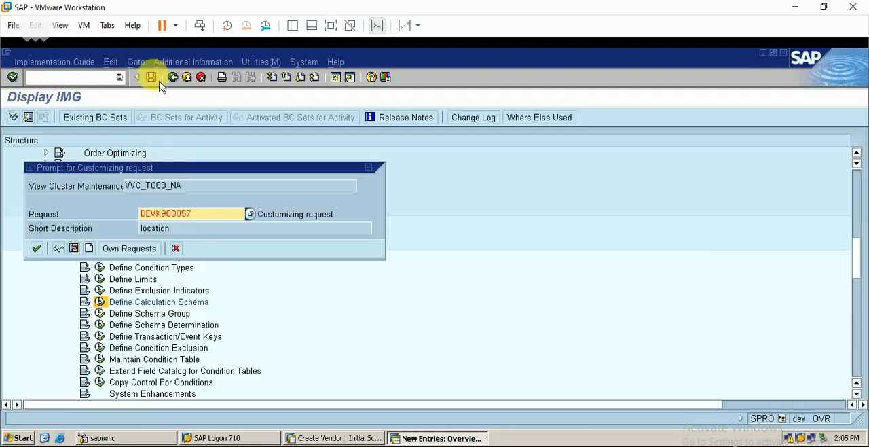
{"action": "left_click", "coordinate": [41, 249]}
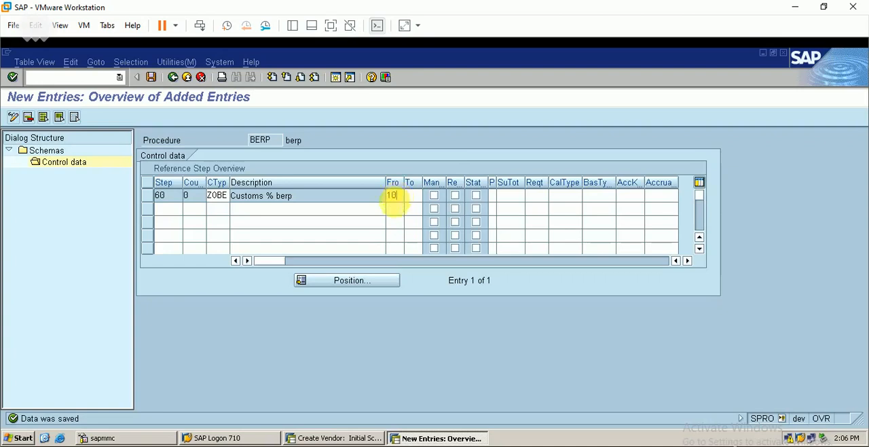
In the schema's control data overview, set the Customs % berp step to print at item level (X) with subtotal 9
{"action": "left_click", "coordinate": [174, 77]}
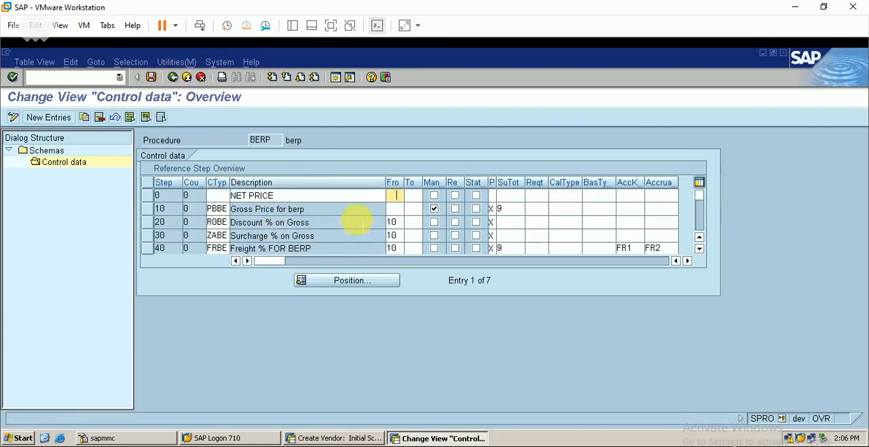
{"action": "left_click", "coordinate": [702, 248]}
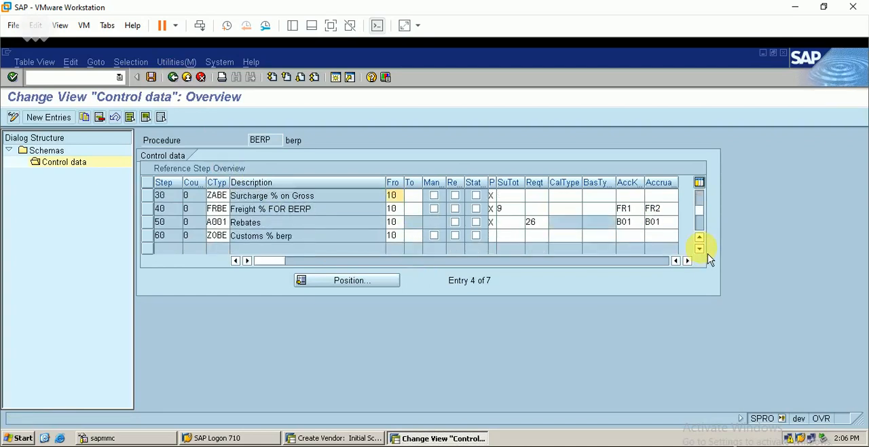
{"action": "left_click", "coordinate": [494, 236]}
{"action": "left_click", "coordinate": [503, 237]}
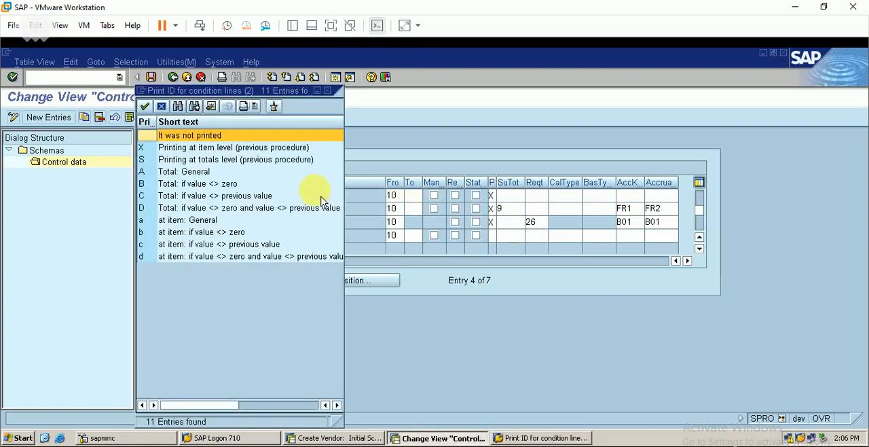
{"action": "left_click", "coordinate": [226, 148]}
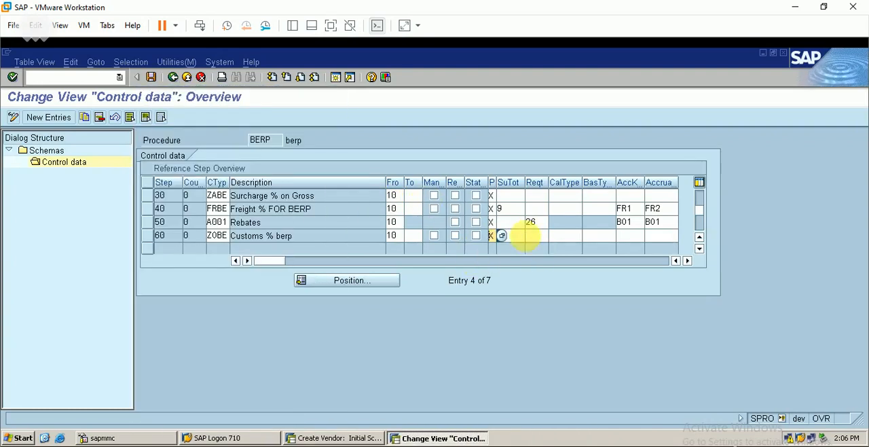
{"action": "left_click", "coordinate": [531, 236]}
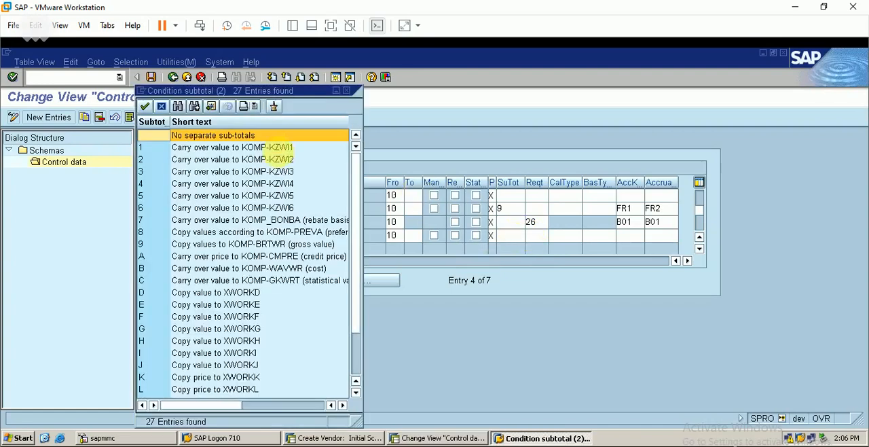
{"action": "left_click", "coordinate": [245, 245]}
Assign FR3 (Customs clearing) as both account key and accrual key of the Customs % berp step and save the schema
{"action": "left_click", "coordinate": [625, 236]}
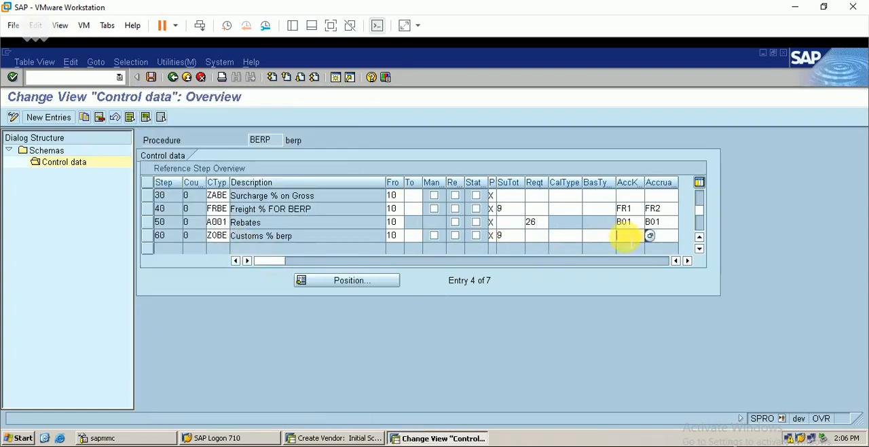
{"action": "key", "text": "Return"}
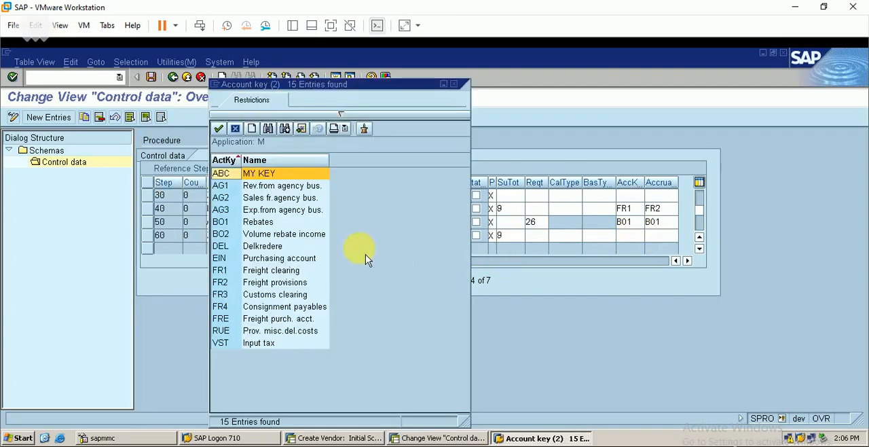
{"action": "left_click", "coordinate": [297, 298]}
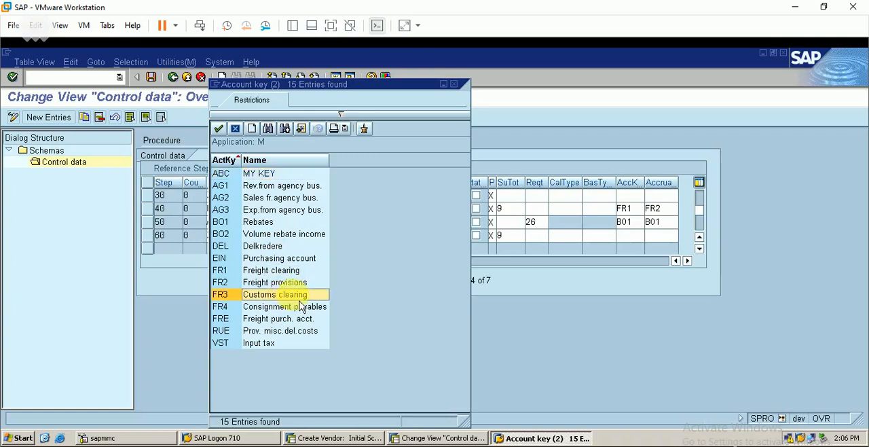
{"action": "key", "text": "Return"}
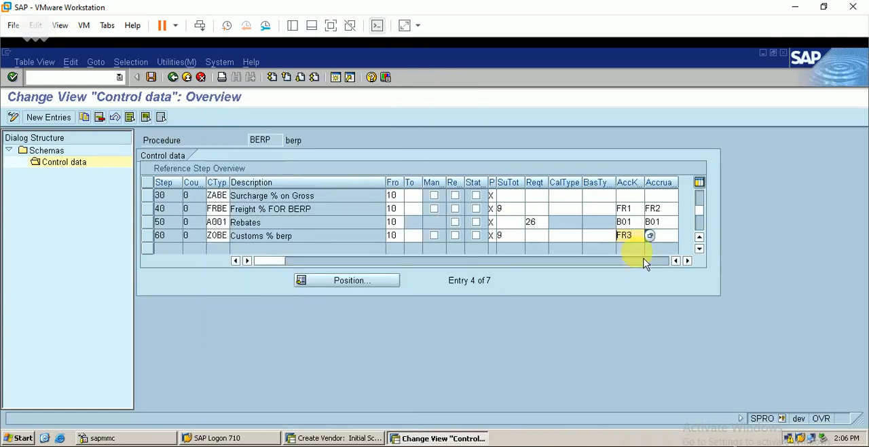
{"action": "left_click", "coordinate": [669, 235]}
{"action": "left_click", "coordinate": [683, 235]}
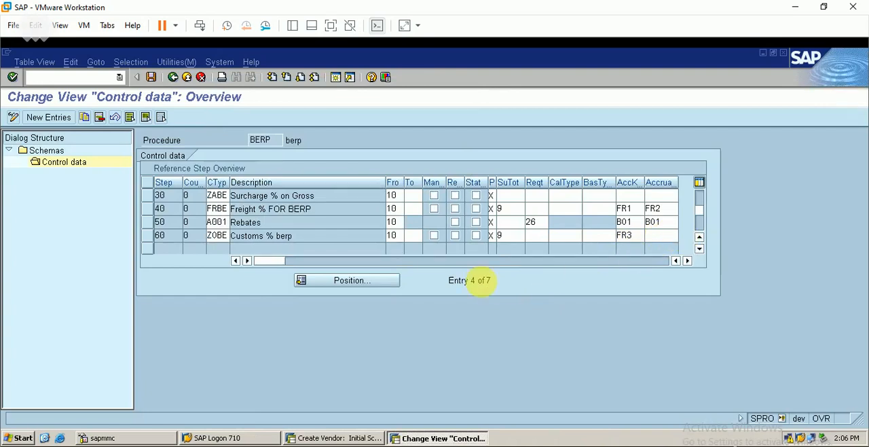
{"action": "left_click", "coordinate": [288, 296]}
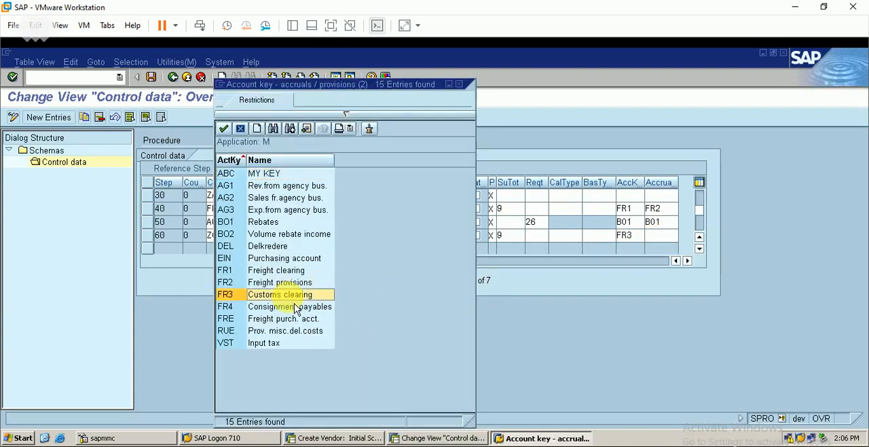
{"action": "key", "text": "Return"}
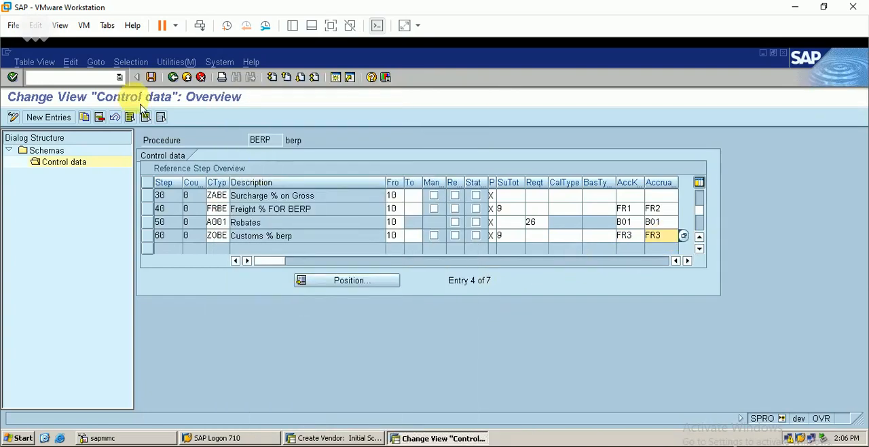
{"action": "left_click", "coordinate": [151, 77]}
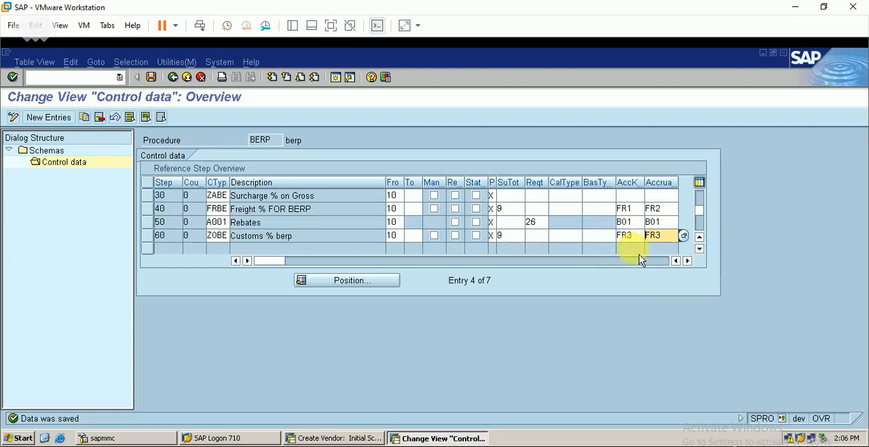
Open central G/L account maintenance (FS00) in a new session and expand the liability accounts of company code BERP
{"action": "left_click", "coordinate": [335, 77]}
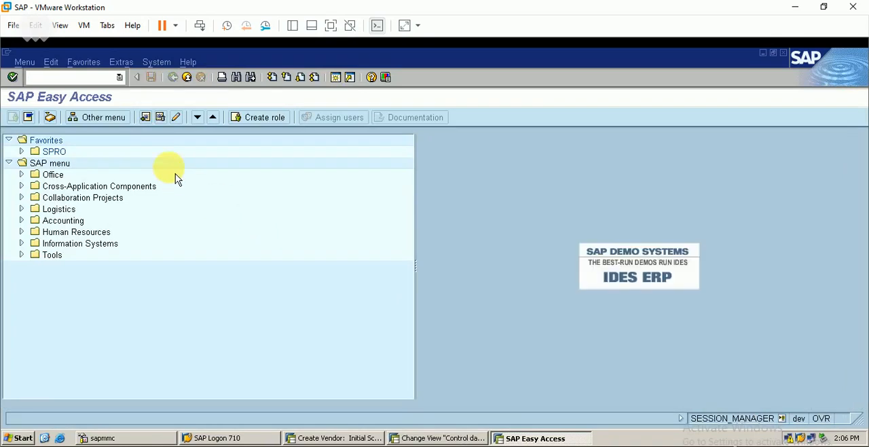
{"action": "key", "text": "Return"}
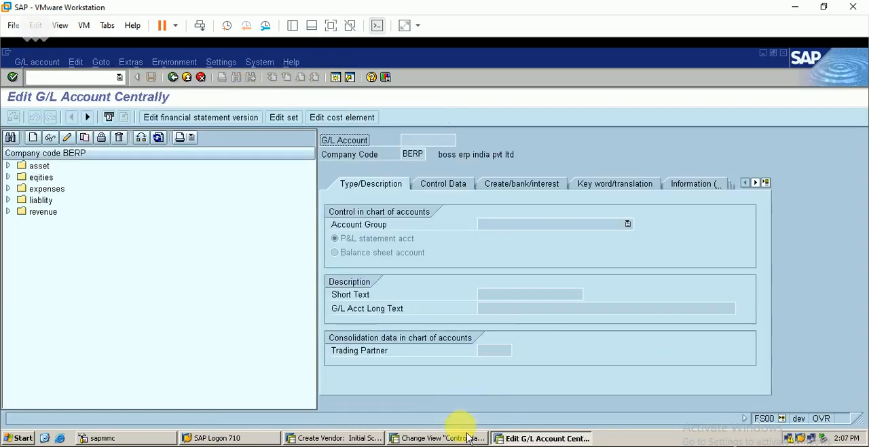
{"action": "left_click", "coordinate": [467, 437]}
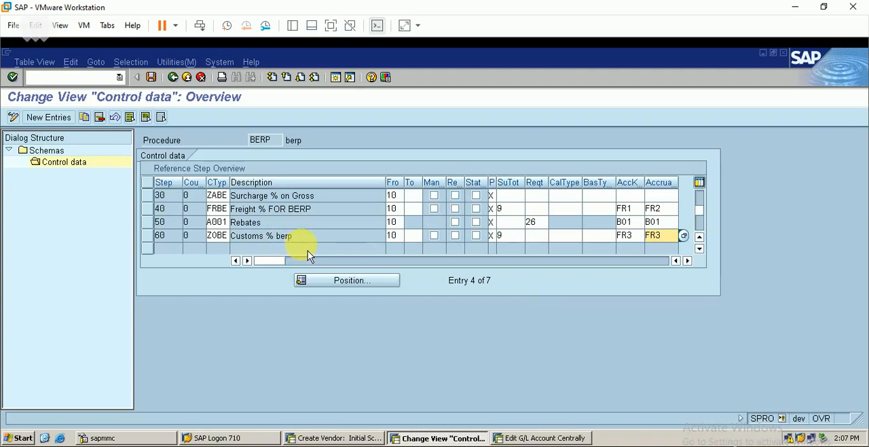
{"action": "left_click", "coordinate": [536, 437]}
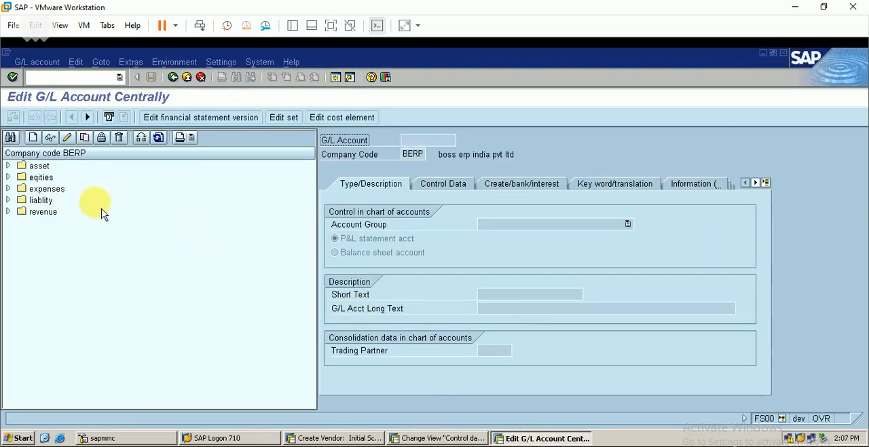
{"action": "left_click", "coordinate": [9, 200]}
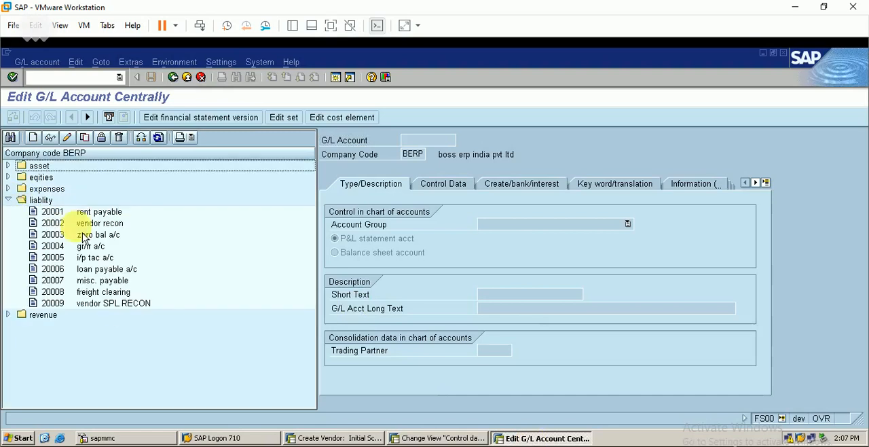
Create G/L account 20010 in company code BERP as a balance sheet account in account group LIAB
{"action": "left_click", "coordinate": [123, 303]}
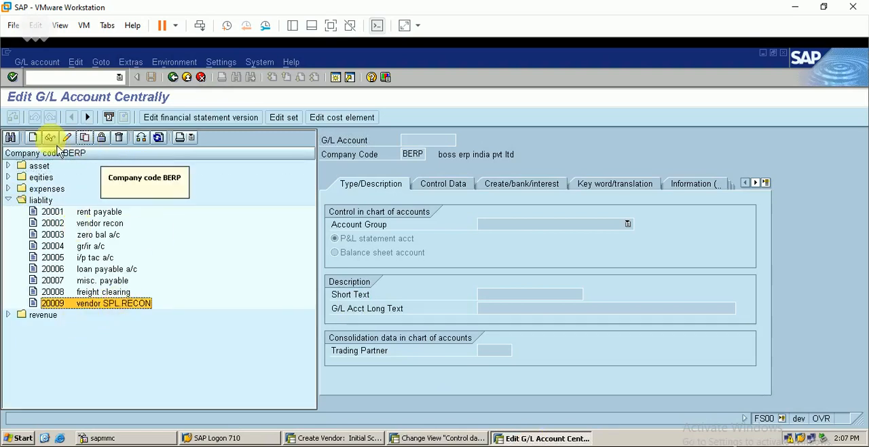
{"action": "left_click", "coordinate": [33, 137]}
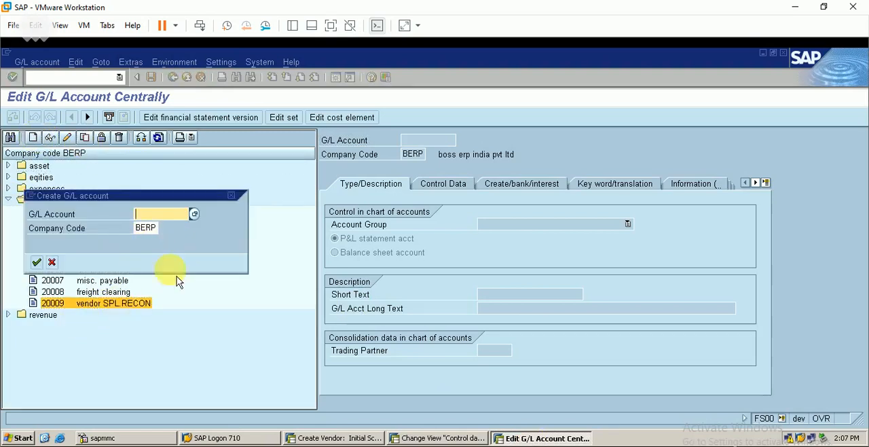
{"action": "type", "text": "20010"}
{"action": "key", "text": "Return"}
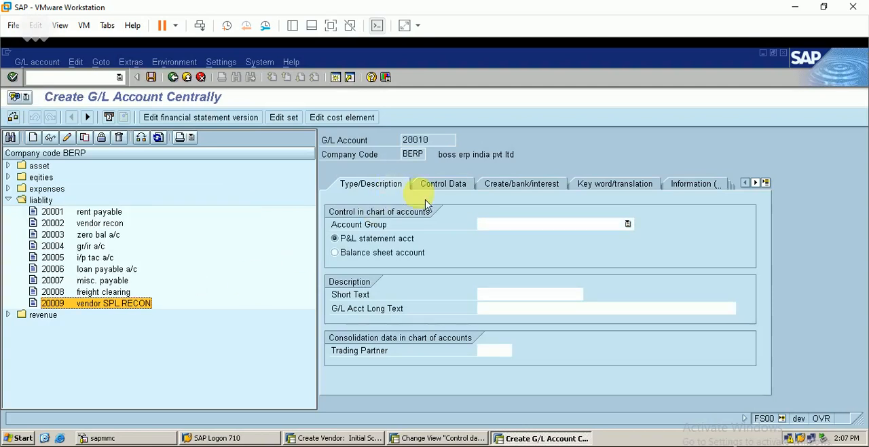
{"action": "left_click", "coordinate": [367, 257]}
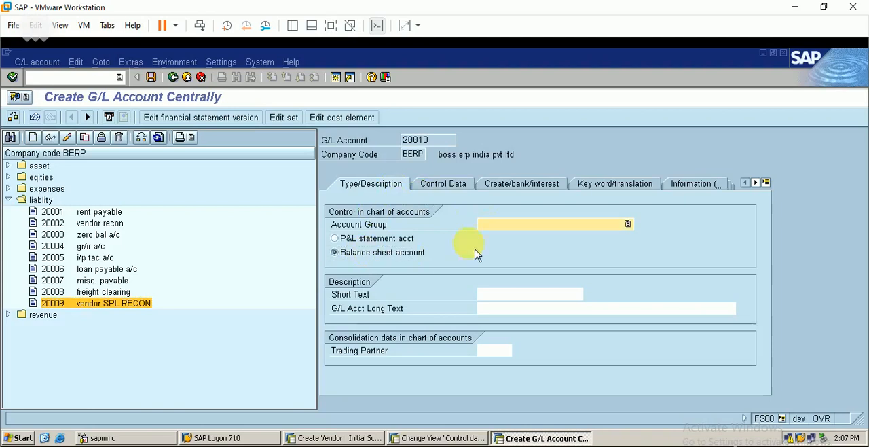
{"action": "left_click", "coordinate": [509, 226]}
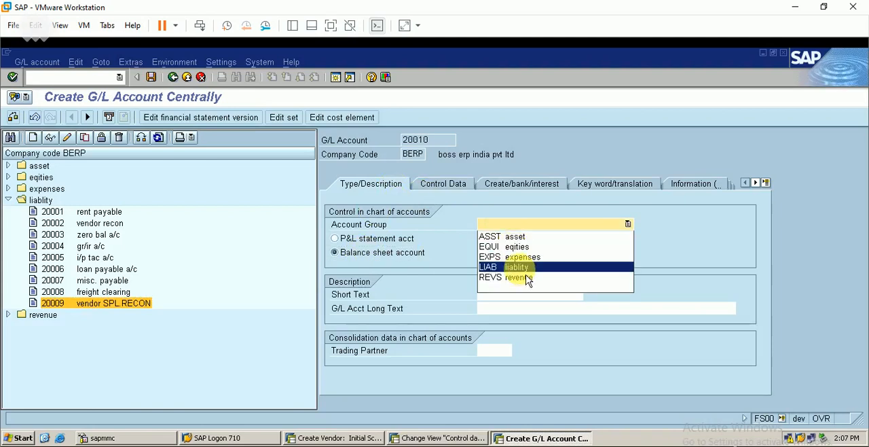
{"action": "left_click", "coordinate": [526, 268]}
Enter the short text "customs clearing a/c" and the long text "customs clearing account" for the new G/L account
{"action": "left_click", "coordinate": [499, 294]}
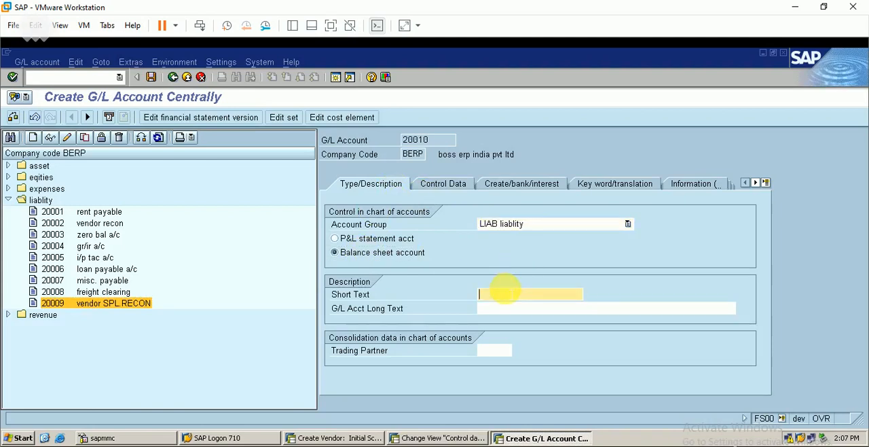
{"action": "type", "text": "cus"}
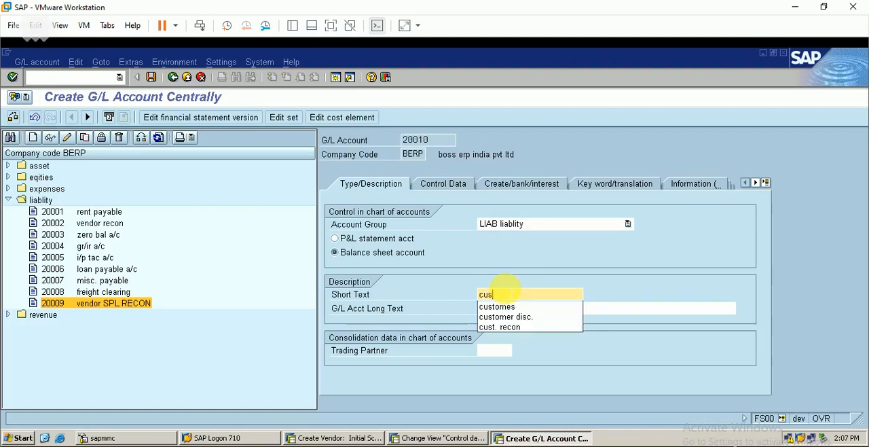
{"action": "type", "text": "toms clearing a/c"}
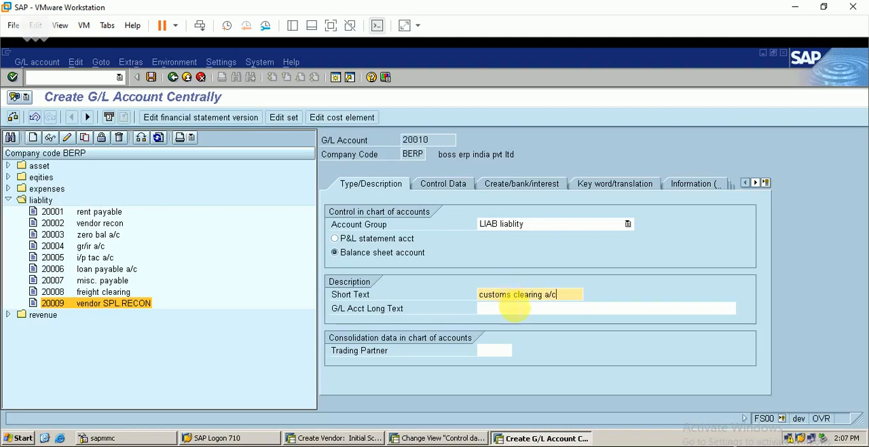
{"action": "left_click", "coordinate": [514, 308]}
{"action": "type", "text": "customs c"}
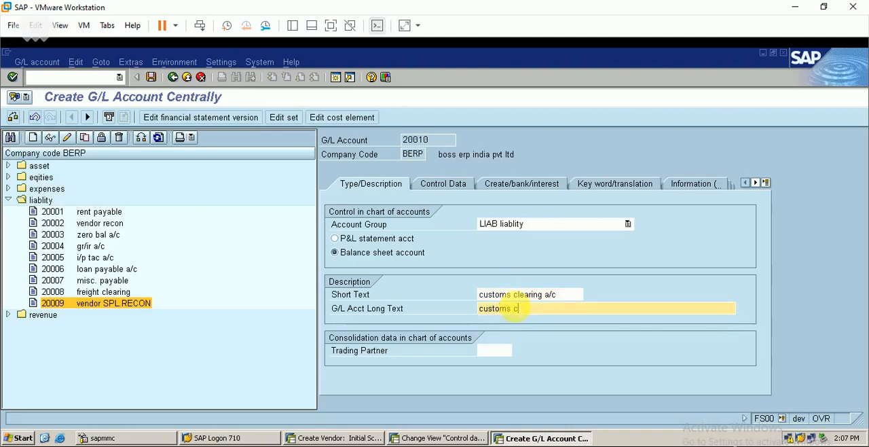
{"action": "type", "text": "learing accou"}
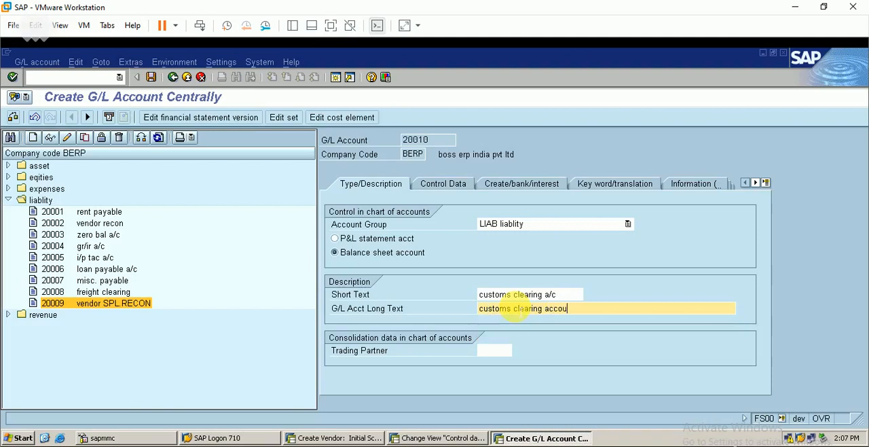
{"action": "type", "text": "nt"}
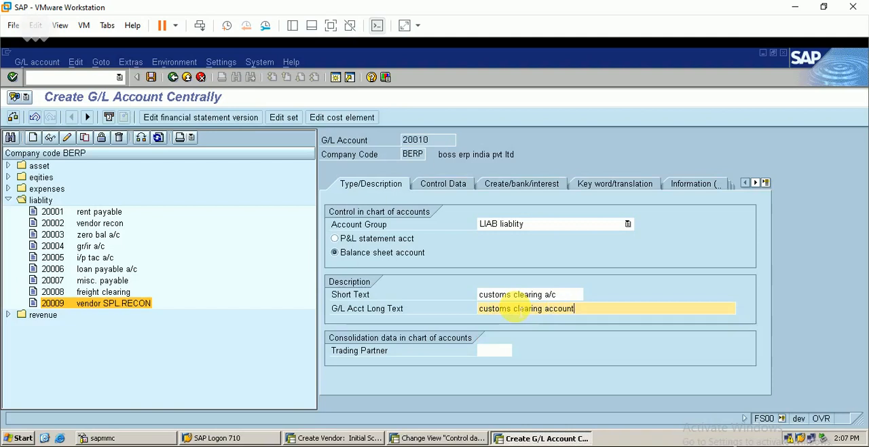
Set the account currency of G/L account 20010 to USD in its control data
{"action": "left_click", "coordinate": [448, 184]}
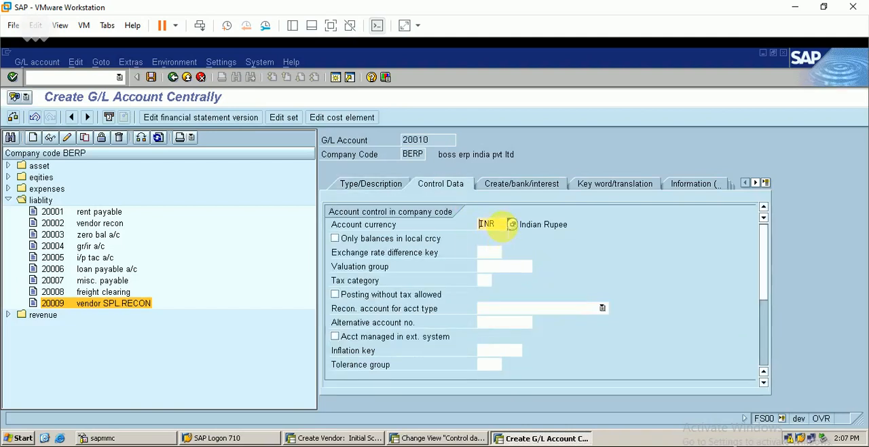
{"action": "key", "text": "BackSpace"}
{"action": "key", "text": "BackSpace"}
{"action": "key", "text": "BackSpace"}
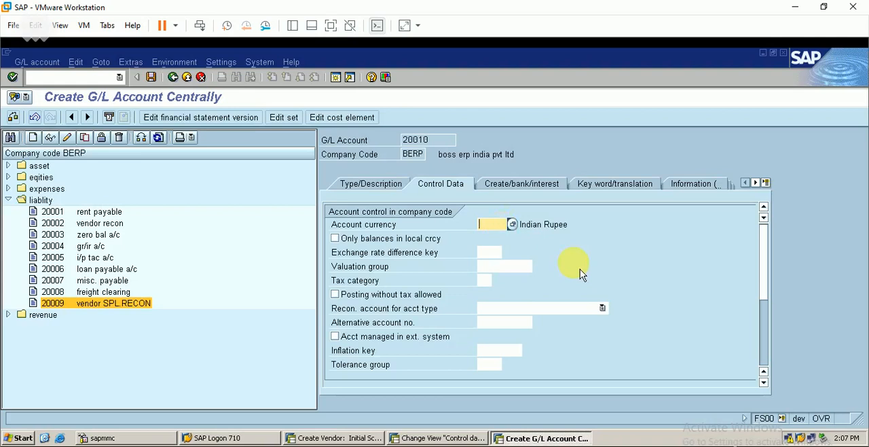
{"action": "type", "text": "usd"}
Enable open item management and line item display for G/L account 20010
{"action": "left_click", "coordinate": [767, 364]}
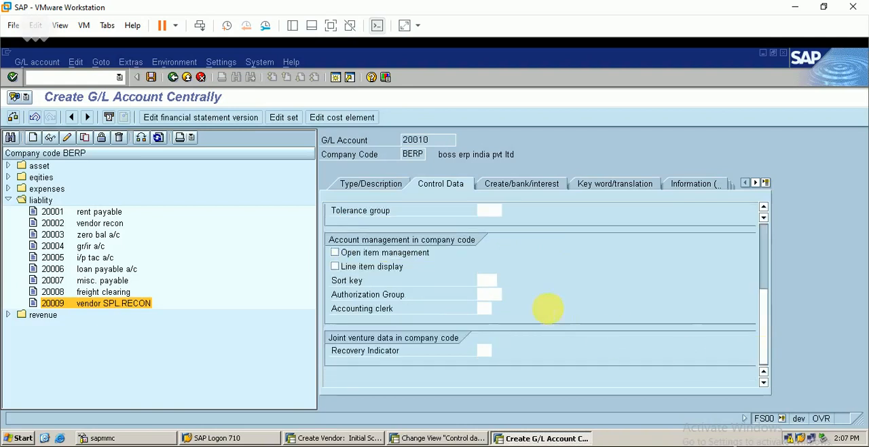
{"action": "left_click", "coordinate": [348, 263]}
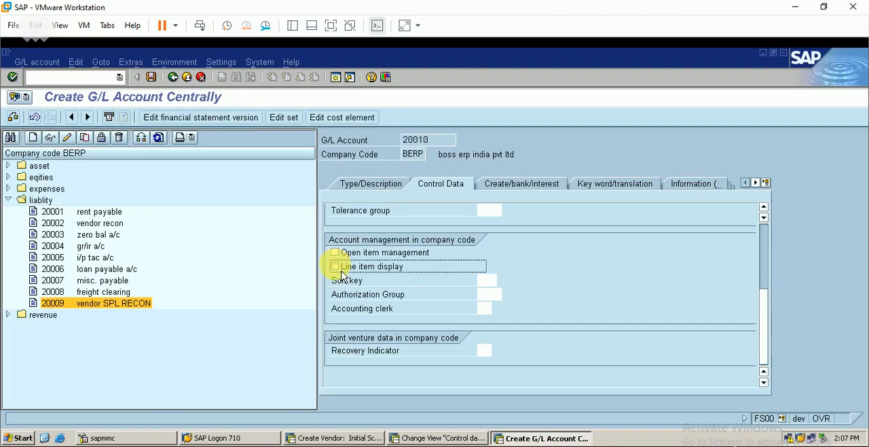
{"action": "left_click", "coordinate": [334, 252]}
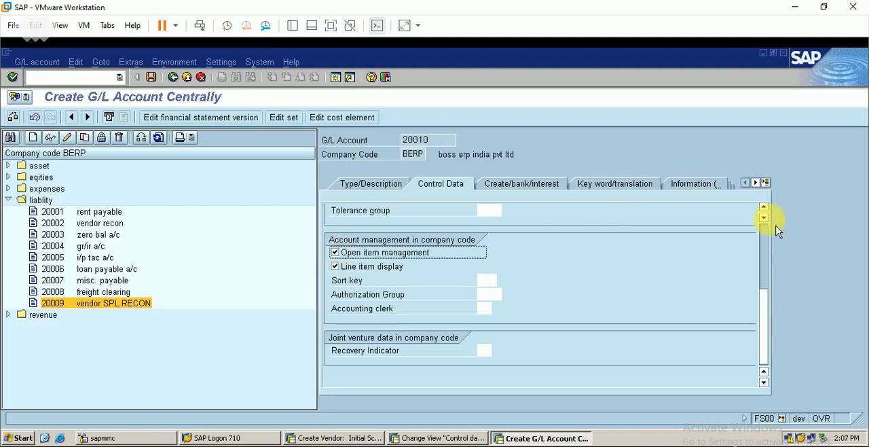
{"action": "scroll", "coordinate": [774, 238], "scroll_direction": "up", "scroll_amount": 3}
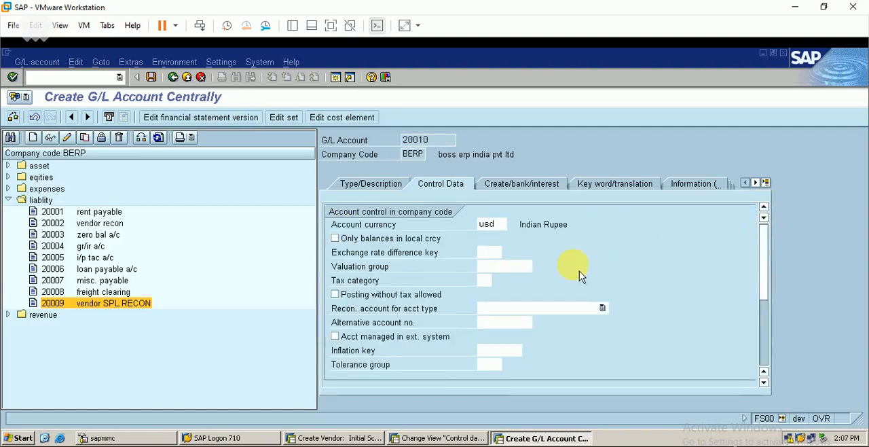
Assign field status group G017 (Freight/customs provisions/clearing) to G/L account 20010 and save the account despite the missing sort key
{"action": "left_click", "coordinate": [527, 197]}
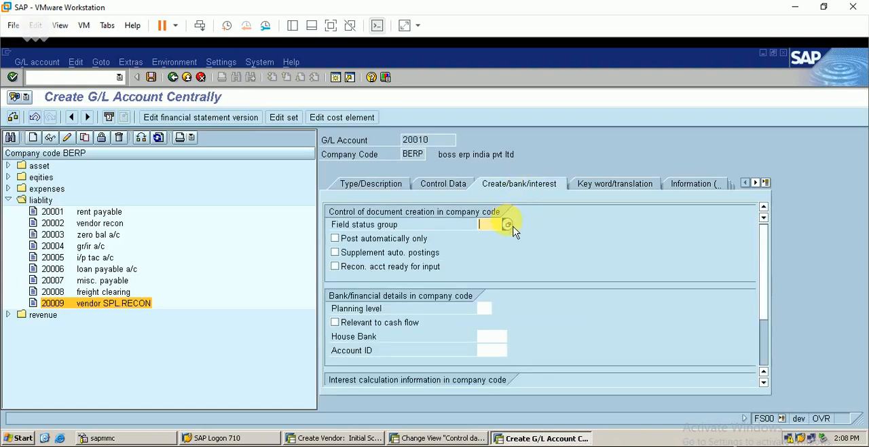
{"action": "left_click", "coordinate": [508, 224]}
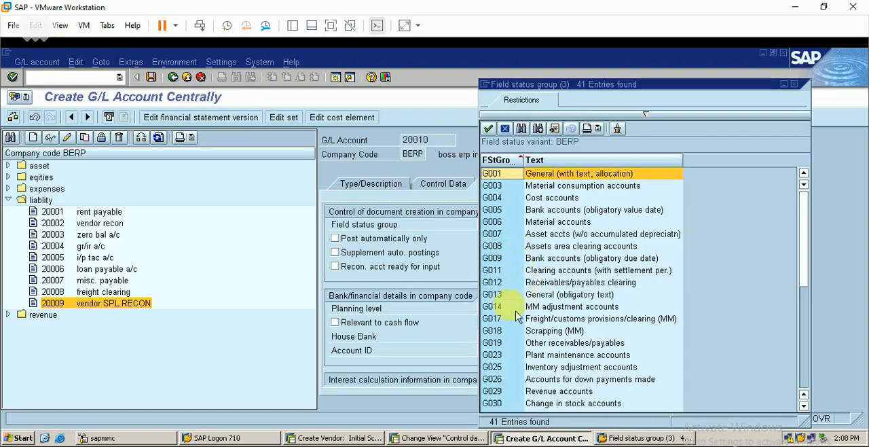
{"action": "left_click", "coordinate": [551, 319]}
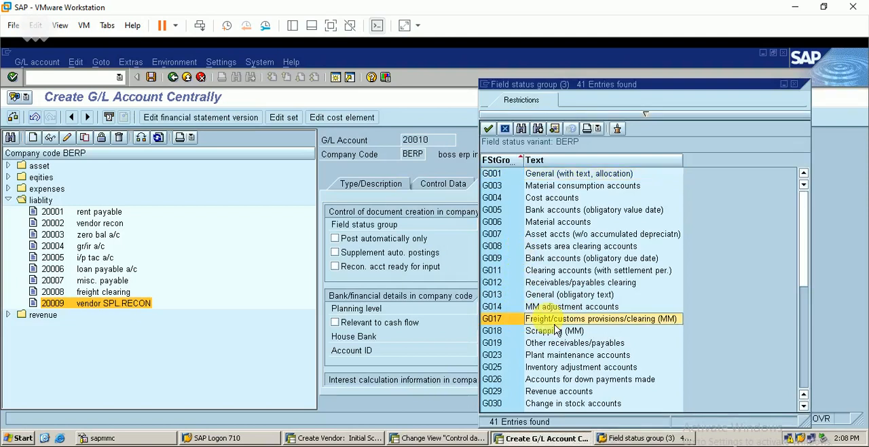
{"action": "double_click", "coordinate": [622, 321]}
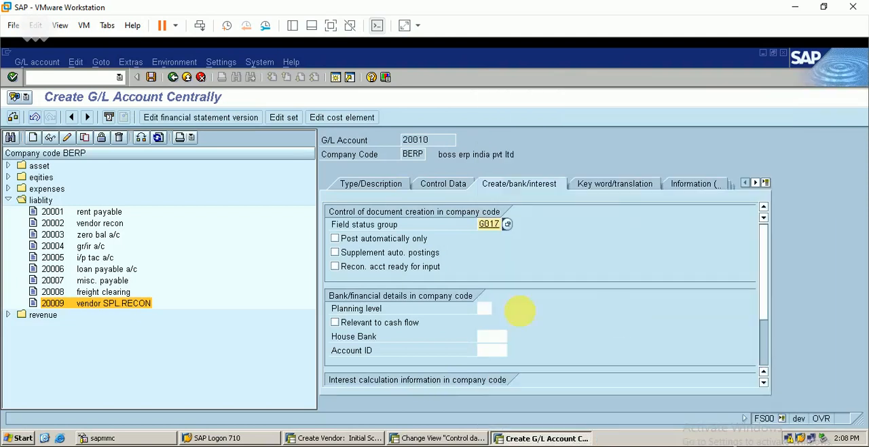
{"action": "left_click", "coordinate": [151, 78]}
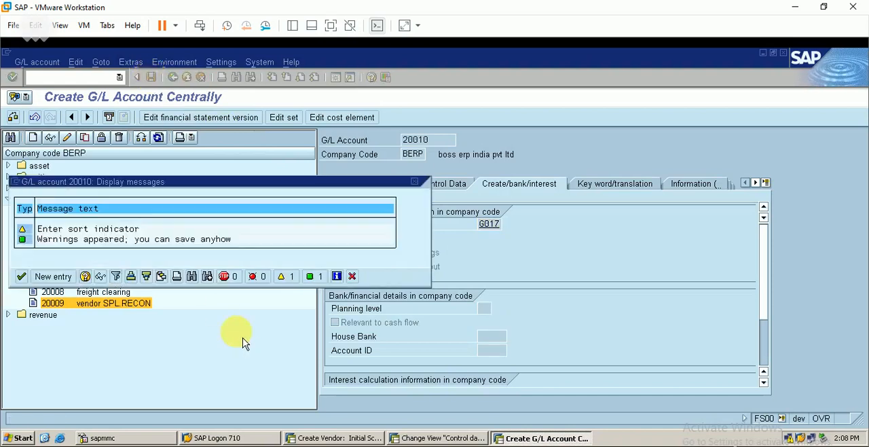
{"action": "left_click", "coordinate": [21, 276]}
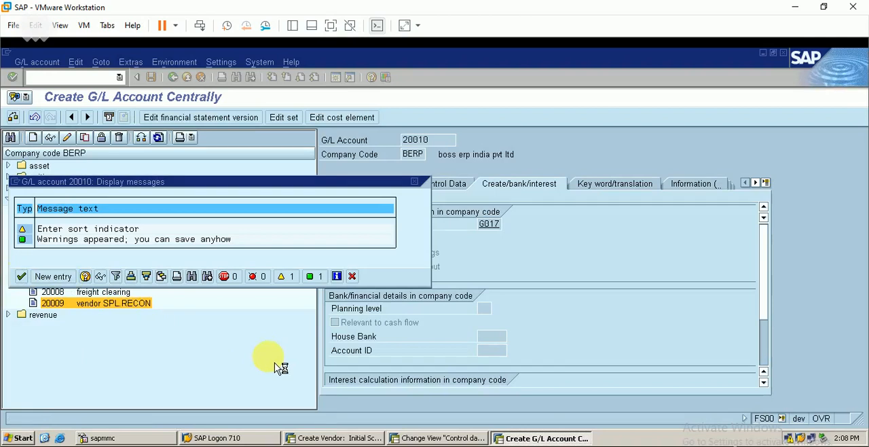
In a new session, open the General Ledger customizing activity Assign Default Profit Center to Accounts for company code BERP
{"action": "left_click", "coordinate": [337, 78]}
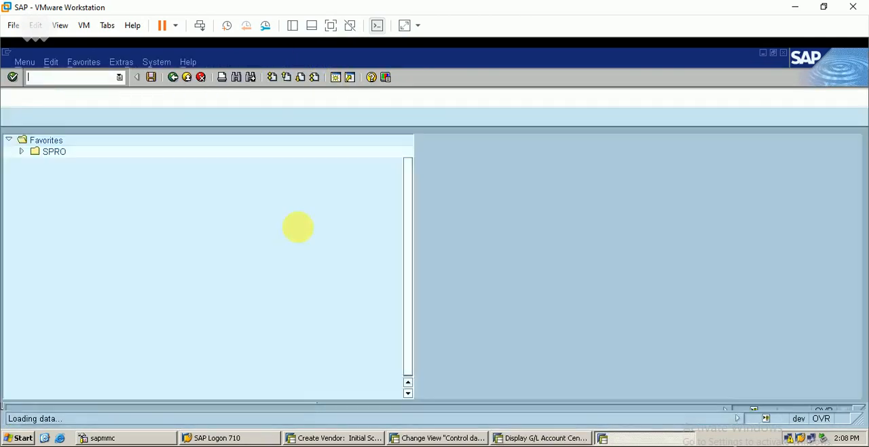
{"action": "key", "text": "Return"}
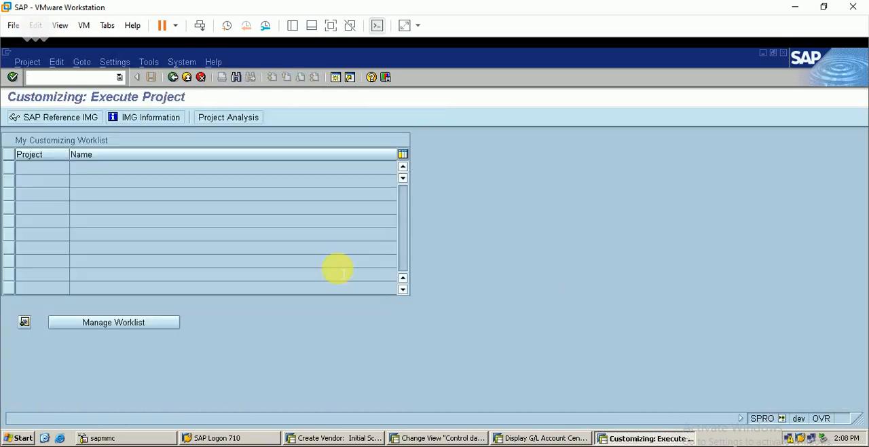
{"action": "left_click", "coordinate": [78, 127]}
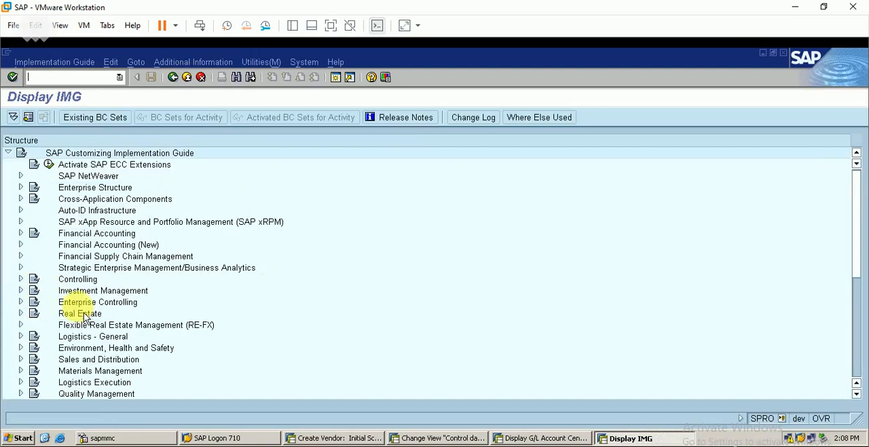
{"action": "left_click", "coordinate": [21, 244]}
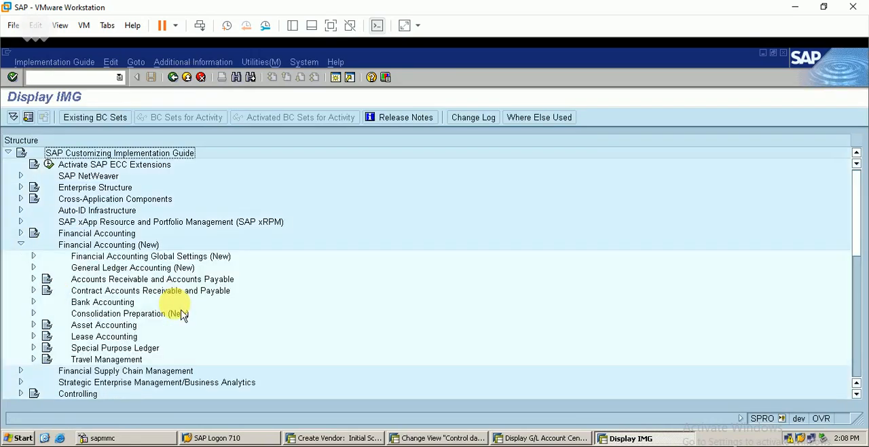
{"action": "left_click", "coordinate": [34, 267]}
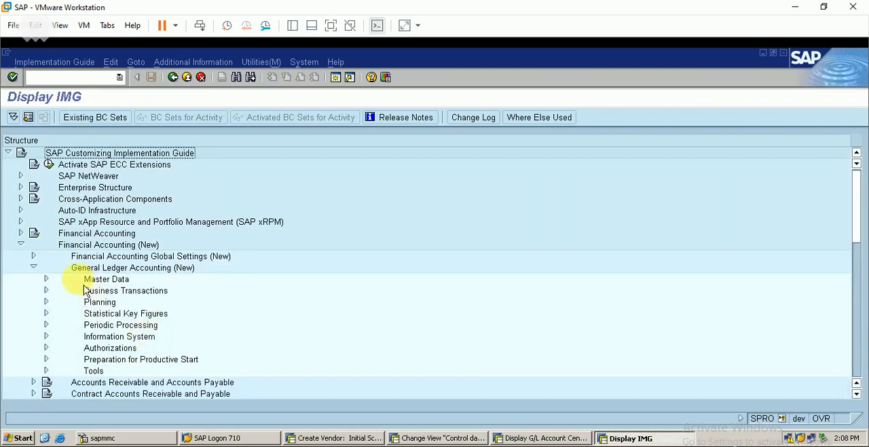
{"action": "left_click", "coordinate": [46, 279]}
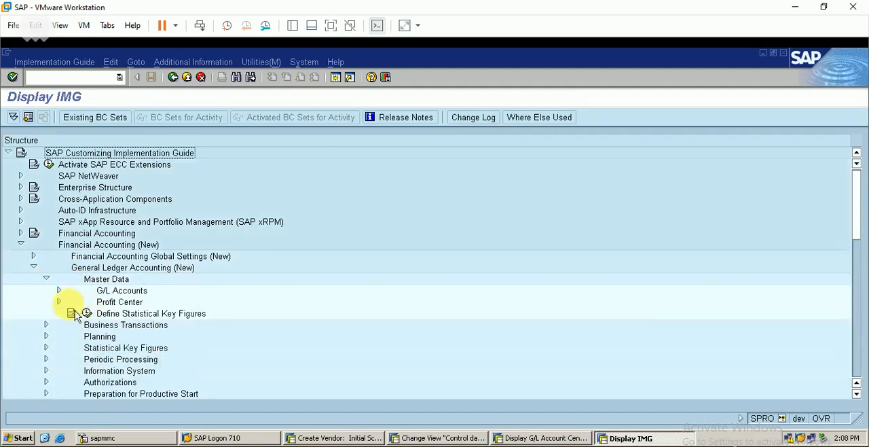
{"action": "left_click", "coordinate": [59, 303]}
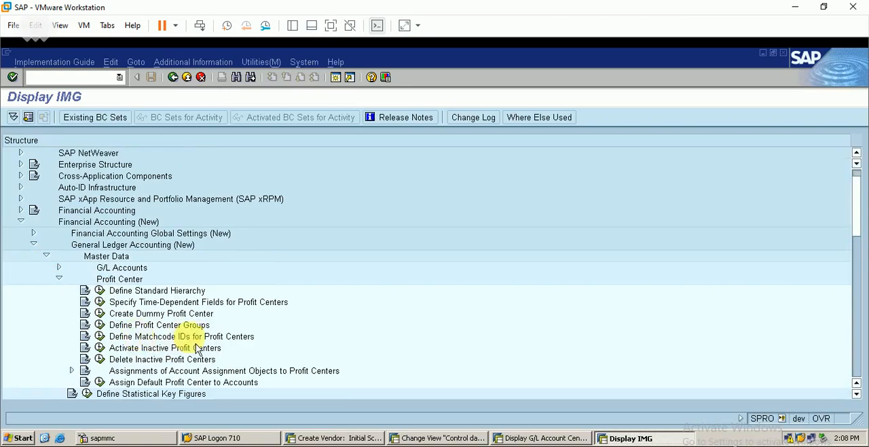
{"action": "left_click", "coordinate": [99, 381]}
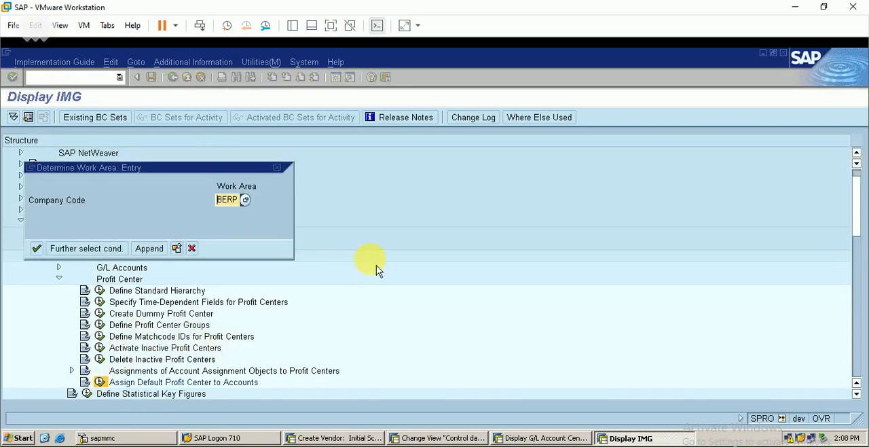
{"action": "key", "text": "Return"}
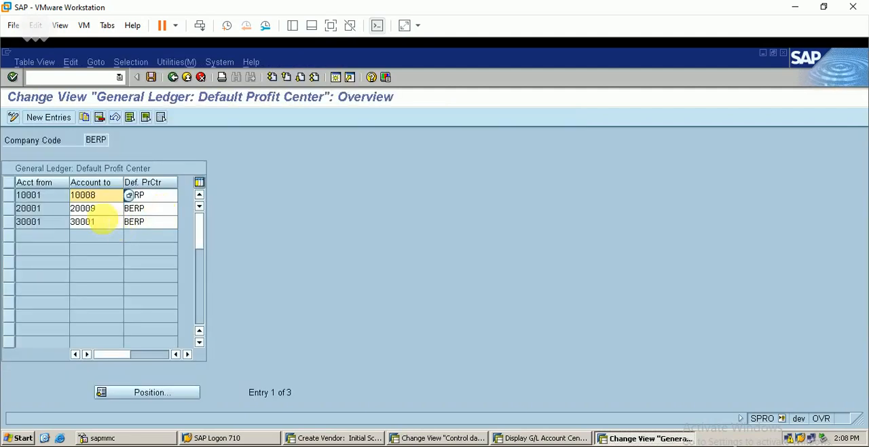
Extend the default profit center range starting at account 20001 to account 20010 and save it under the proposed customizing request
{"action": "left_click", "coordinate": [109, 211]}
{"action": "key", "text": "BackSpace"}
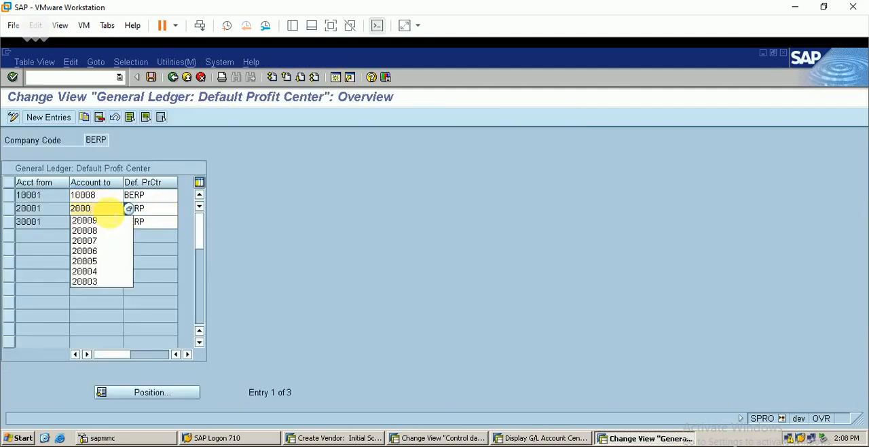
{"action": "type", "text": "10"}
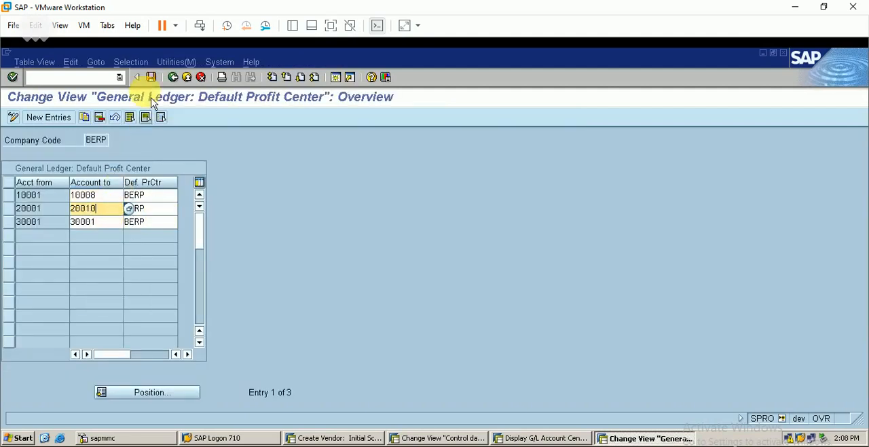
{"action": "left_click", "coordinate": [150, 76]}
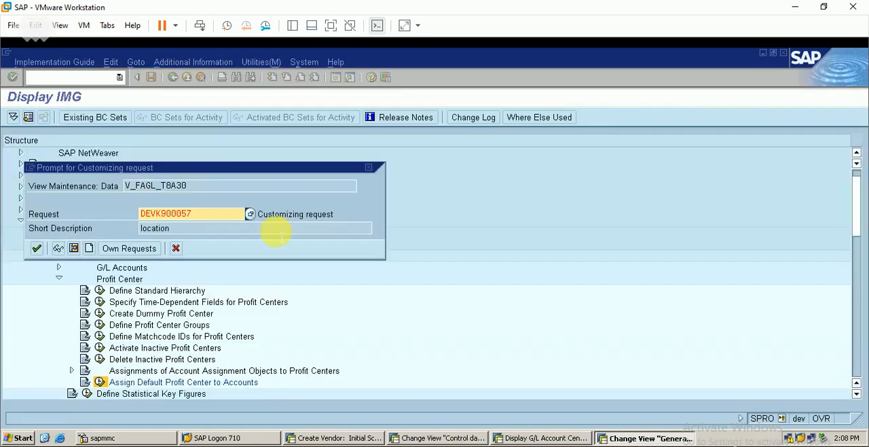
{"action": "left_click", "coordinate": [44, 252]}
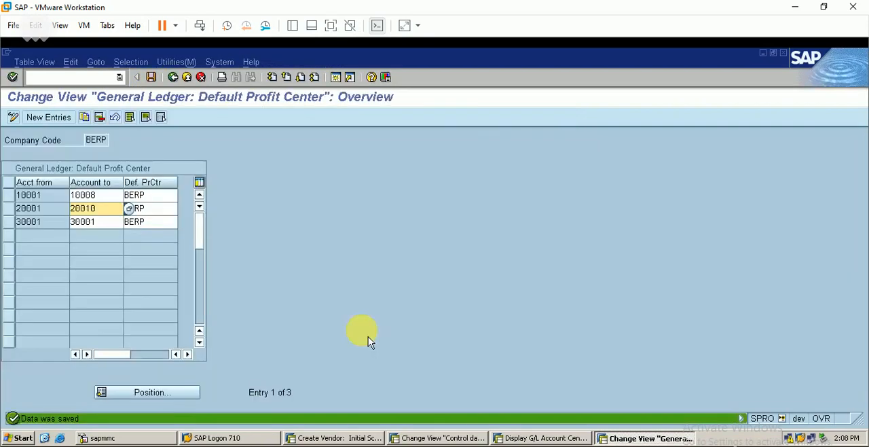
{"action": "left_click", "coordinate": [565, 440]}
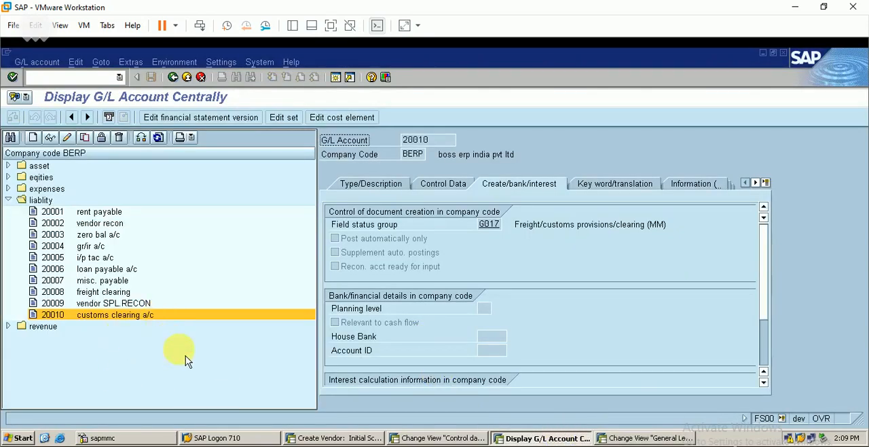
{"action": "left_click", "coordinate": [652, 439]}
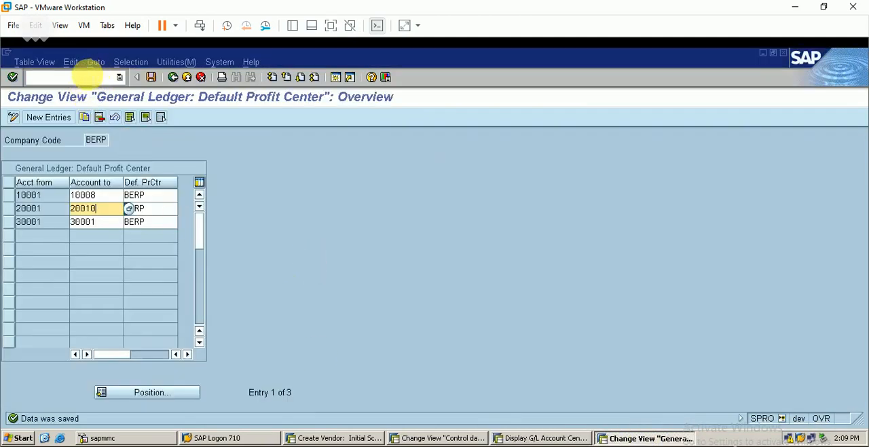
{"action": "left_click", "coordinate": [87, 77]}
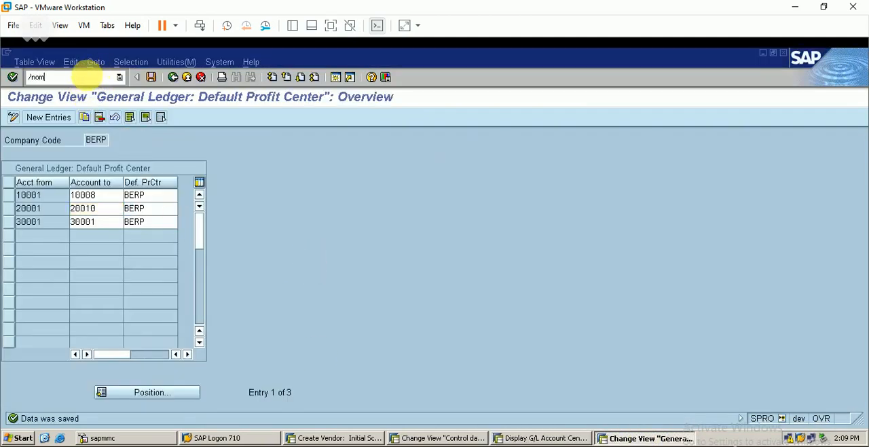
{"action": "key", "text": "Return"}
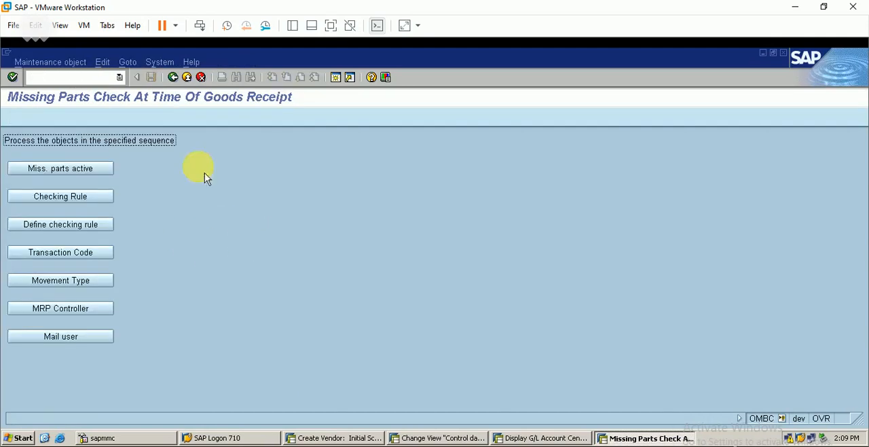
{"action": "left_click", "coordinate": [111, 77]}
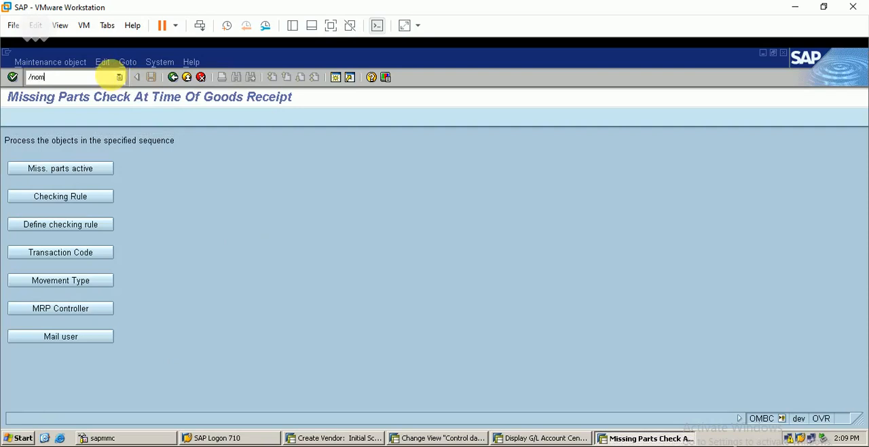
{"action": "key", "text": "Return"}
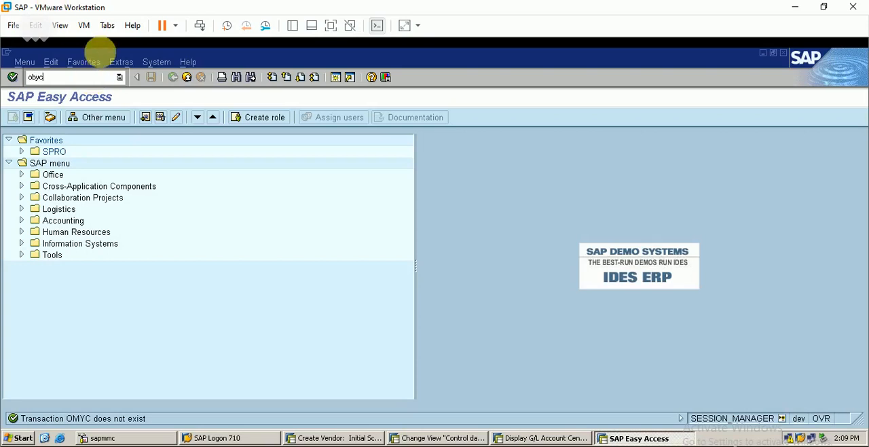
Open the OBYC automatic posting rules for customs clearing key FR3 in chart of accounts BERP, checking the key against the schema's customs condition
{"action": "key", "text": "Return"}
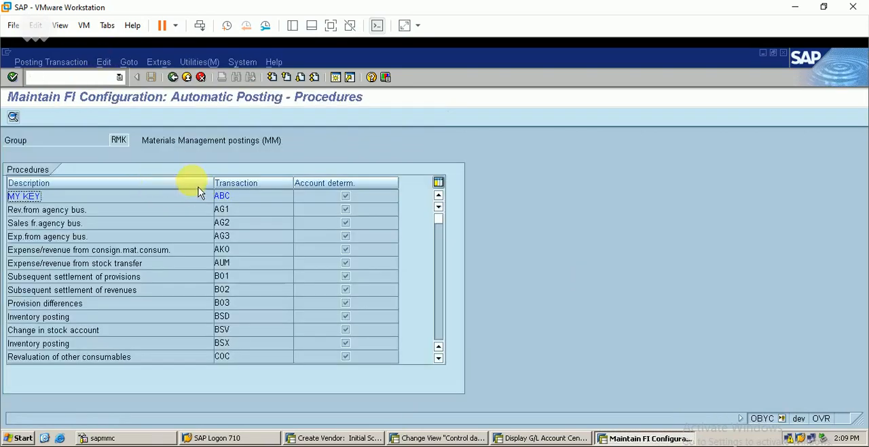
{"action": "left_click", "coordinate": [440, 336]}
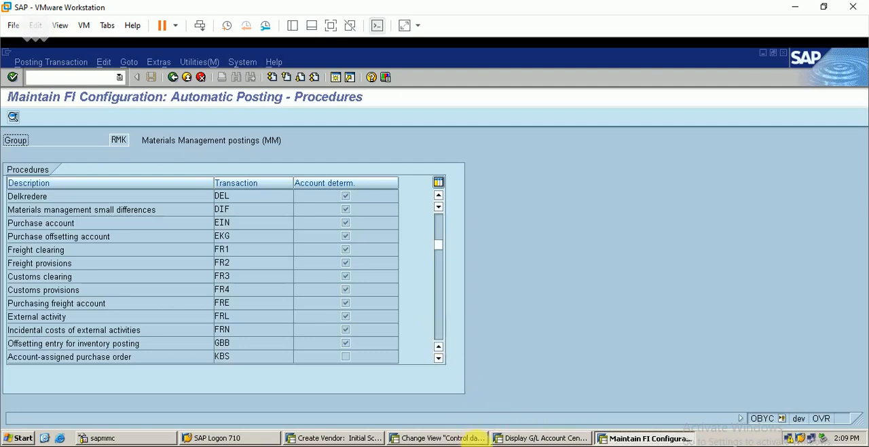
{"action": "left_click", "coordinate": [462, 437]}
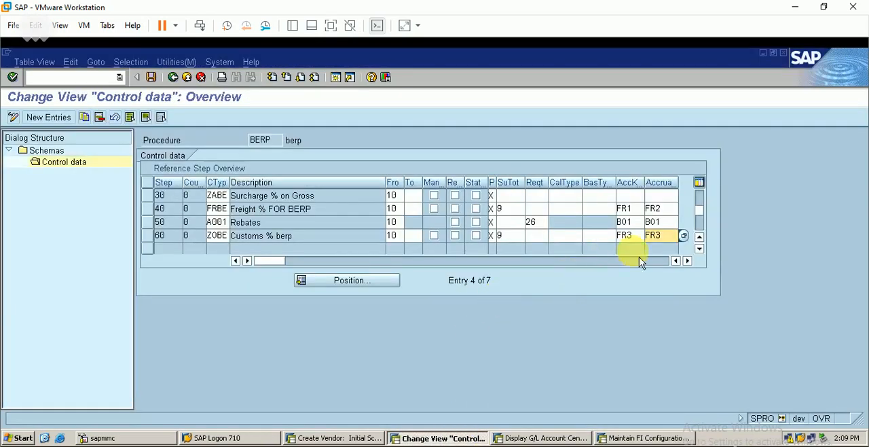
{"action": "left_click", "coordinate": [646, 438]}
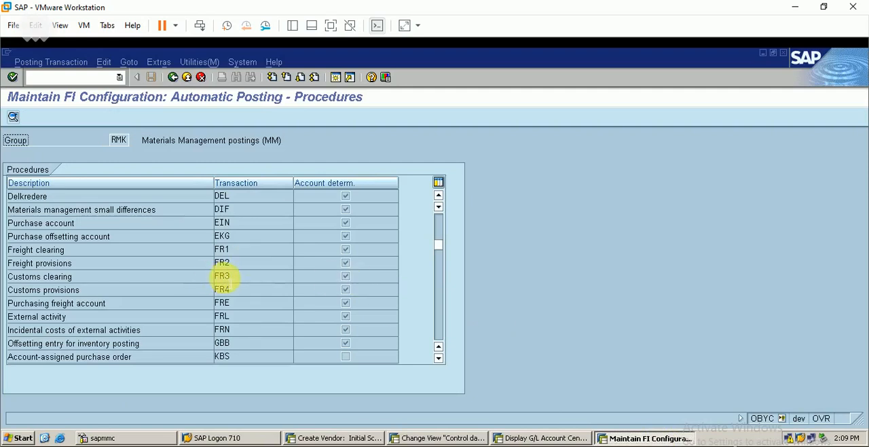
{"action": "double_click", "coordinate": [224, 280]}
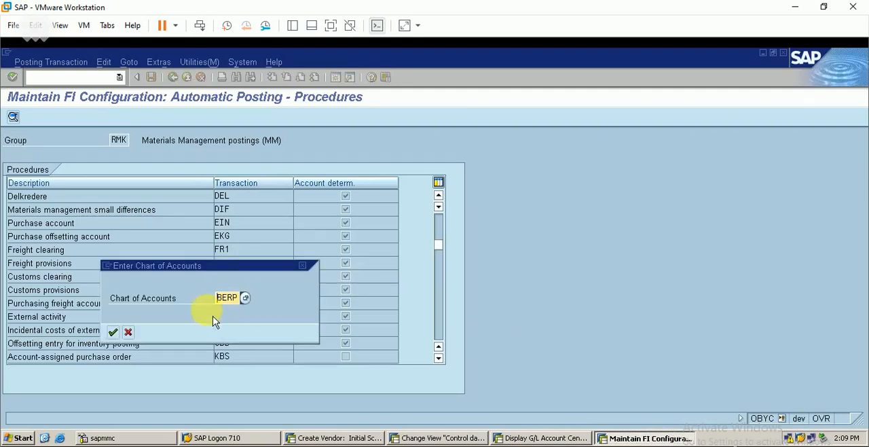
{"action": "key", "text": "Return"}
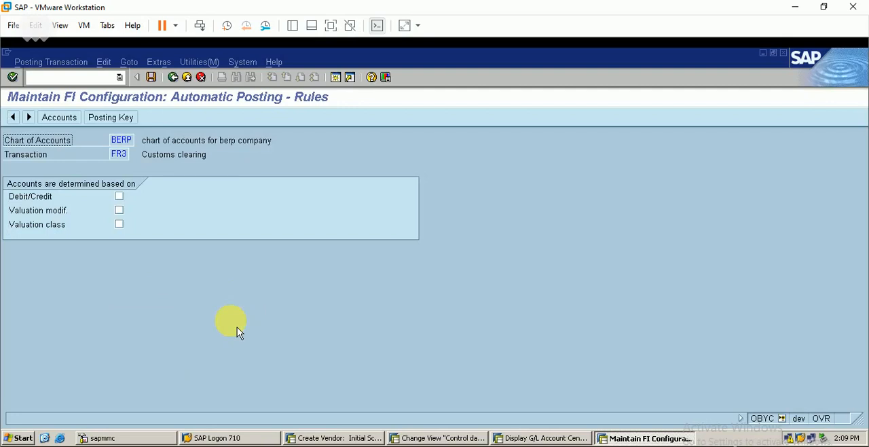
Save the FR3 posting rules, assign G/L account 20010 to customs clearing, and save it under the proposed customizing request
{"action": "left_click", "coordinate": [151, 77]}
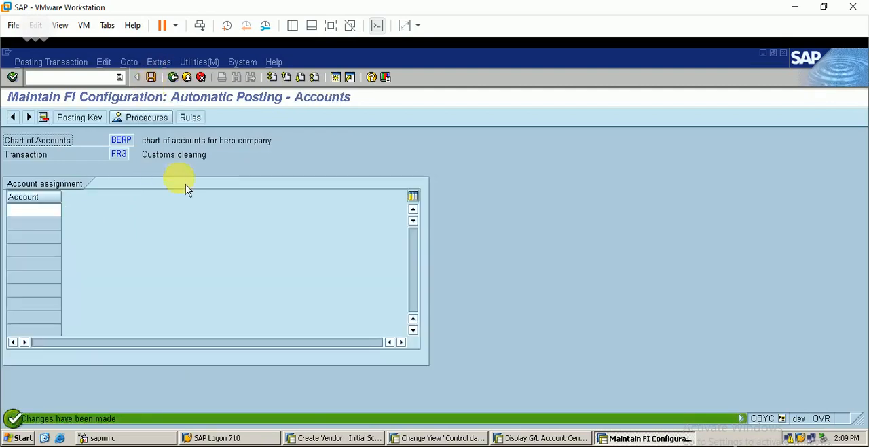
{"action": "left_click", "coordinate": [25, 210]}
{"action": "type", "text": "200"}
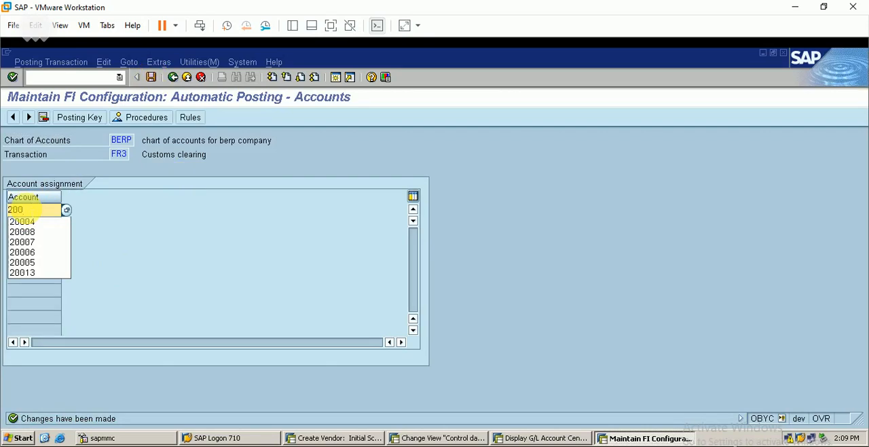
{"action": "type", "text": "10"}
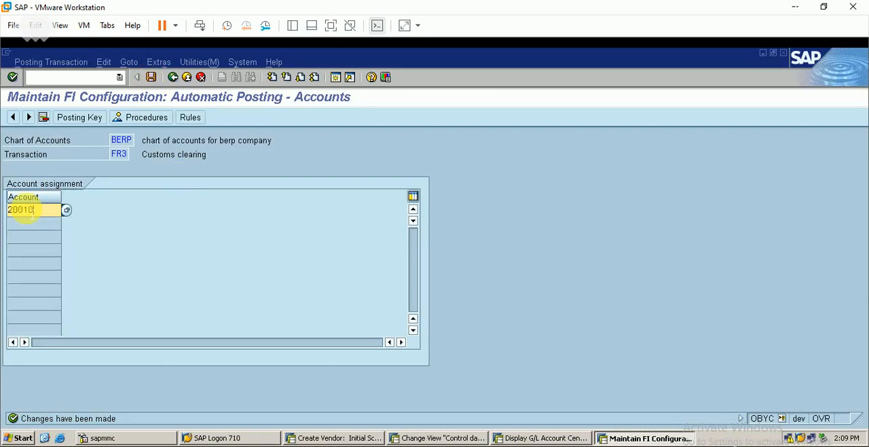
{"action": "left_click", "coordinate": [152, 77]}
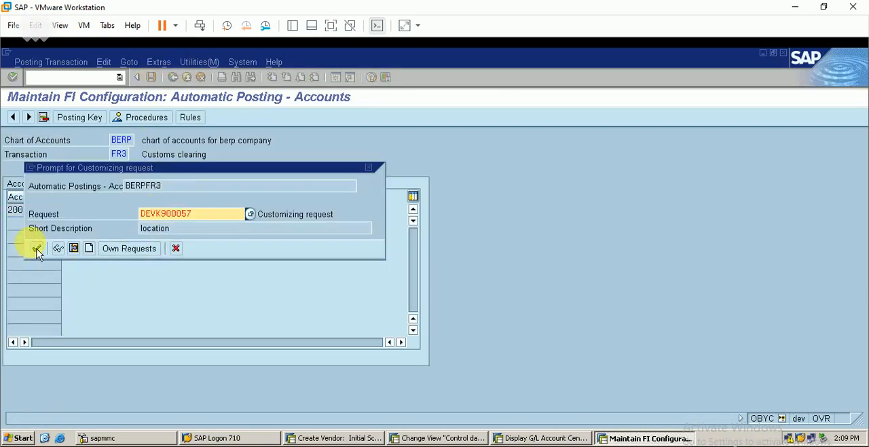
{"action": "left_click", "coordinate": [37, 248]}
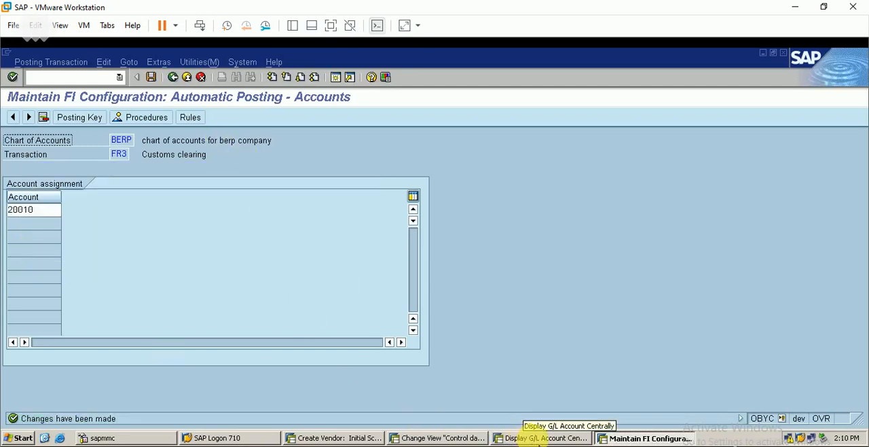
Save the control data of schema BERP and open the customizing activity Schema Groups: Vendor
{"action": "left_click", "coordinate": [436, 438]}
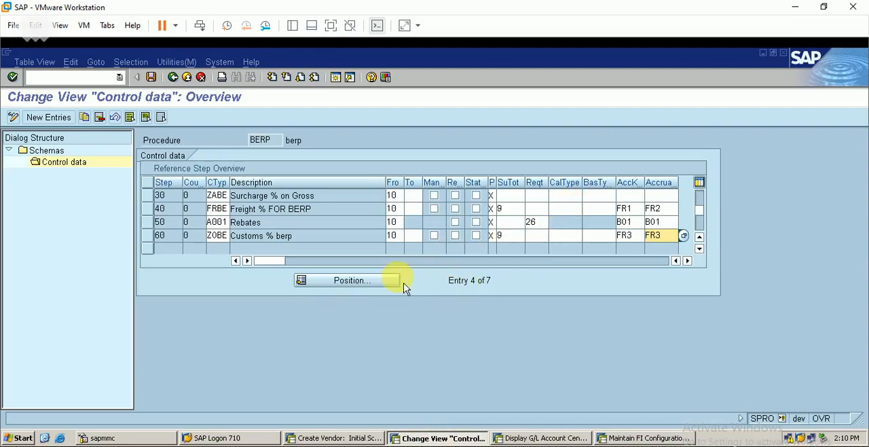
{"action": "left_click", "coordinate": [151, 77]}
{"action": "left_click", "coordinate": [174, 78]}
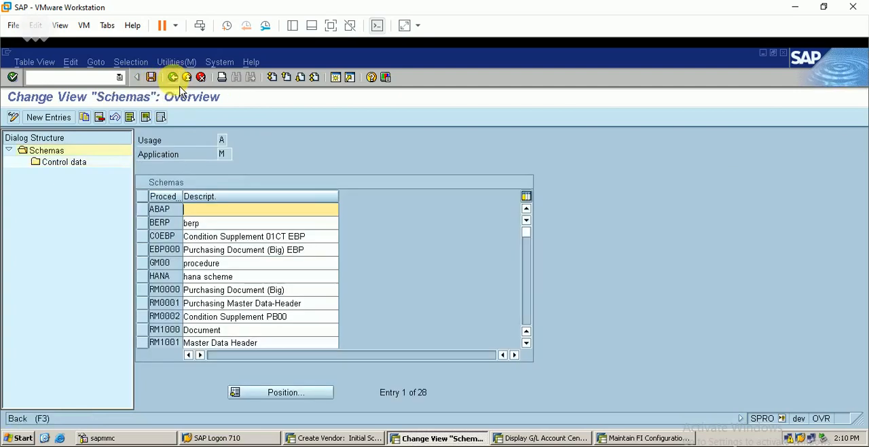
{"action": "left_click", "coordinate": [173, 77]}
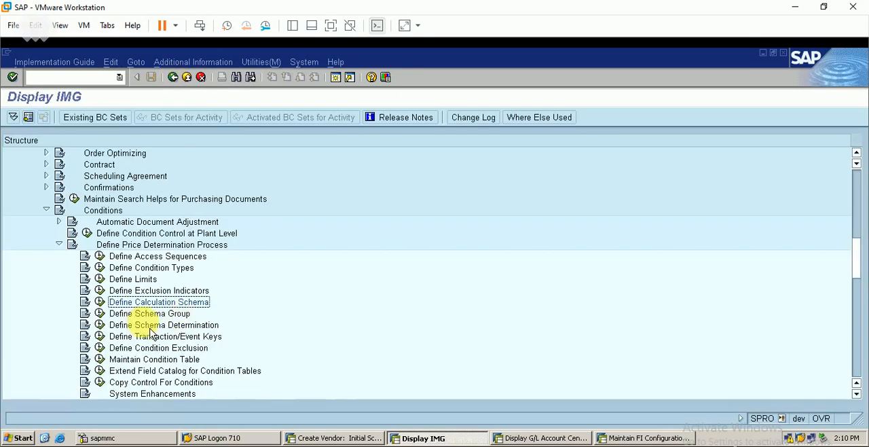
{"action": "left_click", "coordinate": [100, 313]}
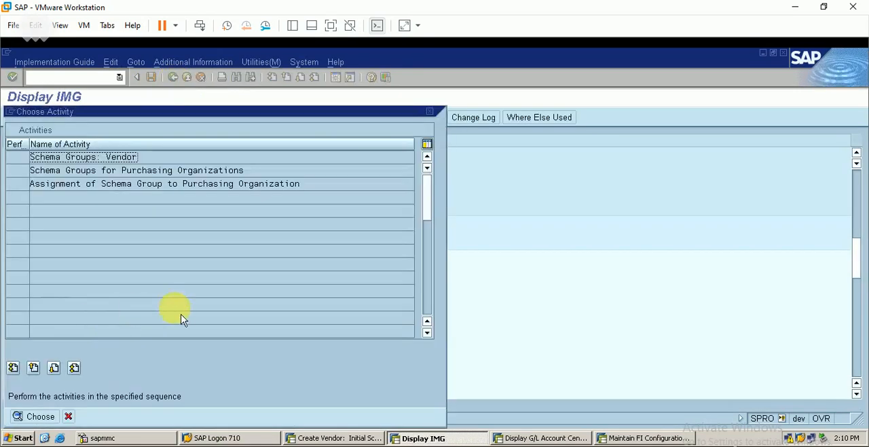
{"action": "double_click", "coordinate": [115, 160]}
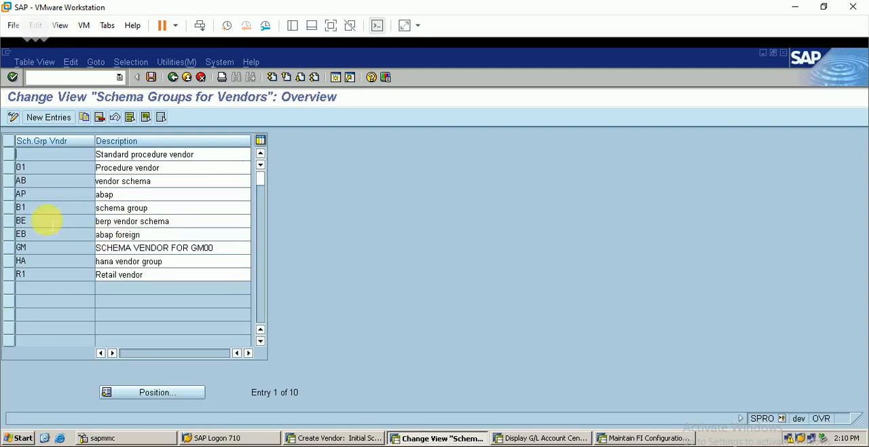
Add a vendor schema group with key B1 and description "foregin vendor berp", and try to save it
{"action": "left_click", "coordinate": [15, 222]}
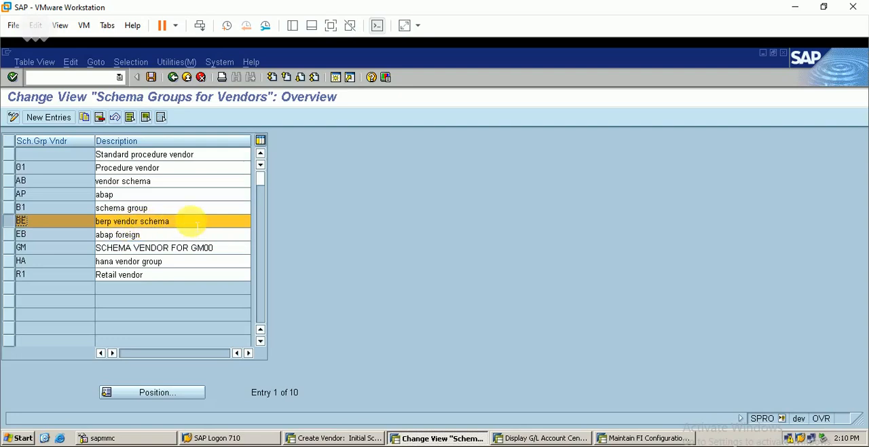
{"action": "left_click", "coordinate": [49, 117]}
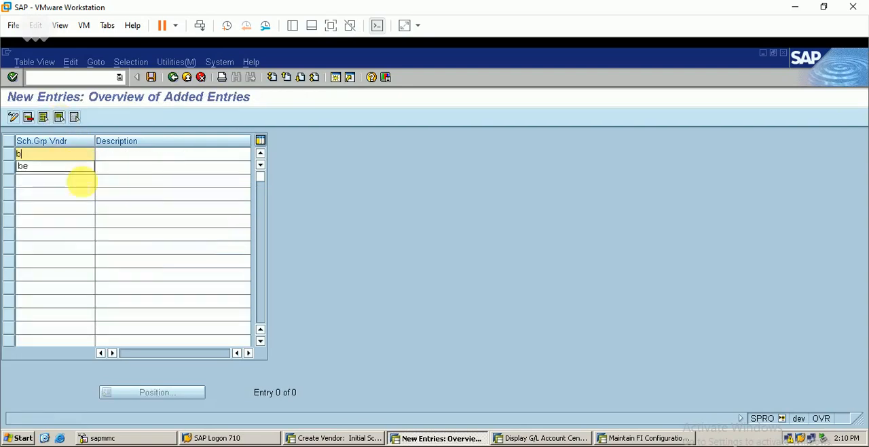
{"action": "left_click", "coordinate": [125, 157]}
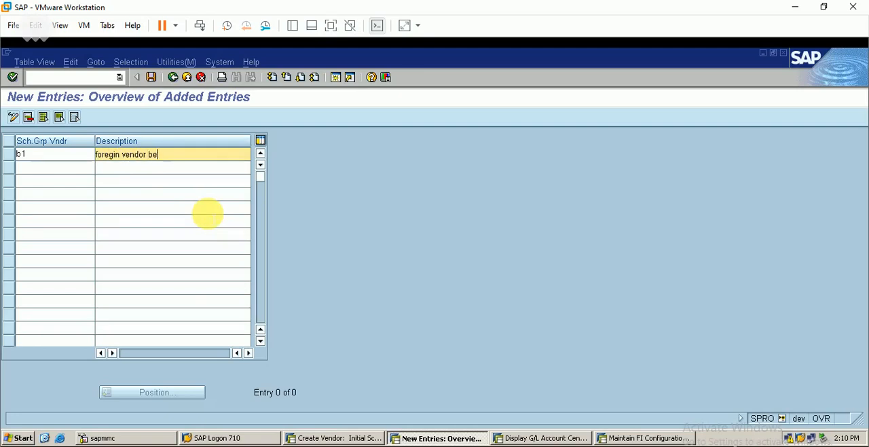
{"action": "left_click", "coordinate": [152, 79]}
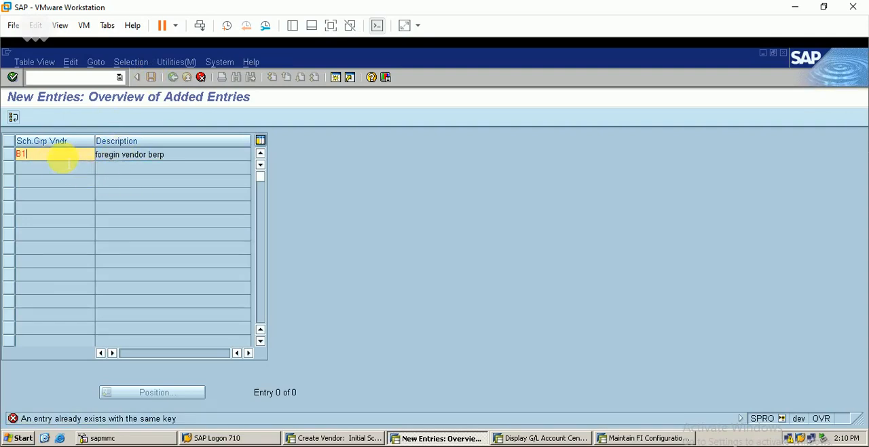
Change the new vendor schema group's key to B9, save it under the proposed customizing request, and return to the customizing structure
{"action": "key", "text": "BackSpace"}
{"action": "type", "text": "9"}
{"action": "key", "text": "ctrl+s"}
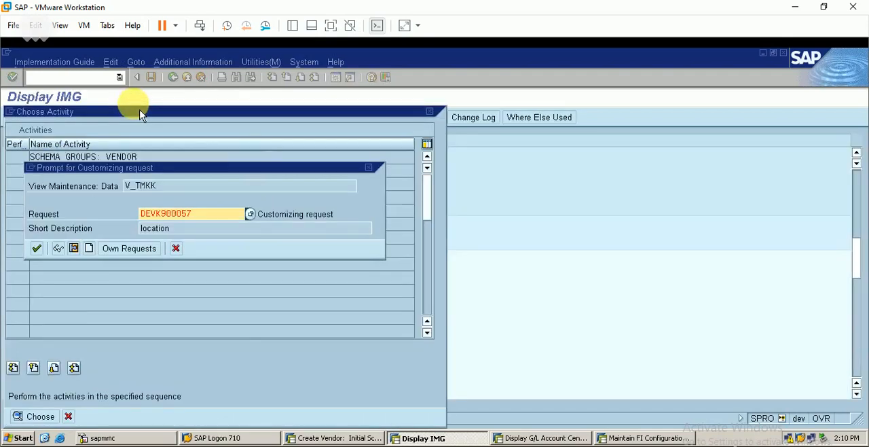
{"action": "left_click", "coordinate": [36, 249]}
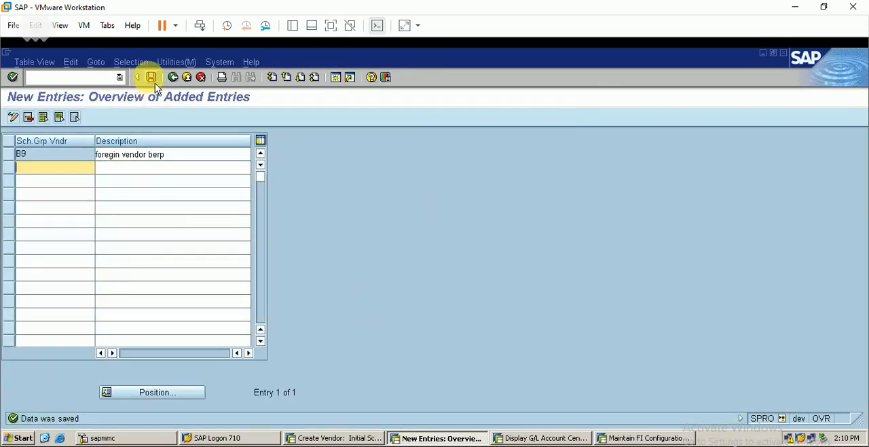
{"action": "left_click", "coordinate": [178, 81]}
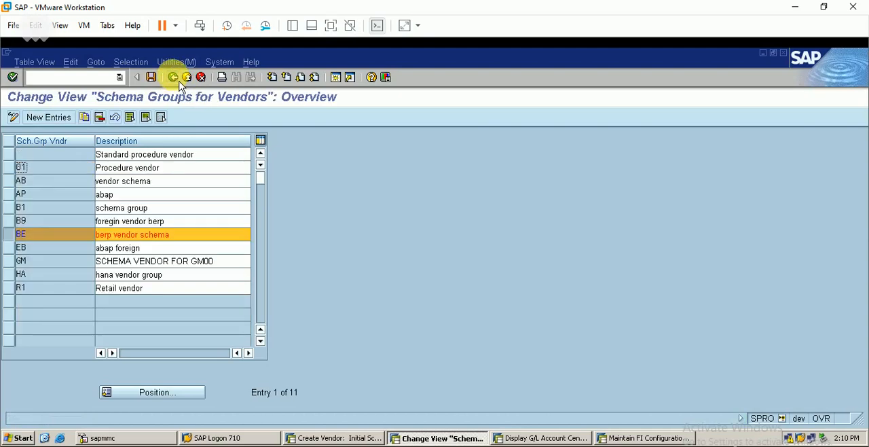
{"action": "left_click", "coordinate": [173, 77]}
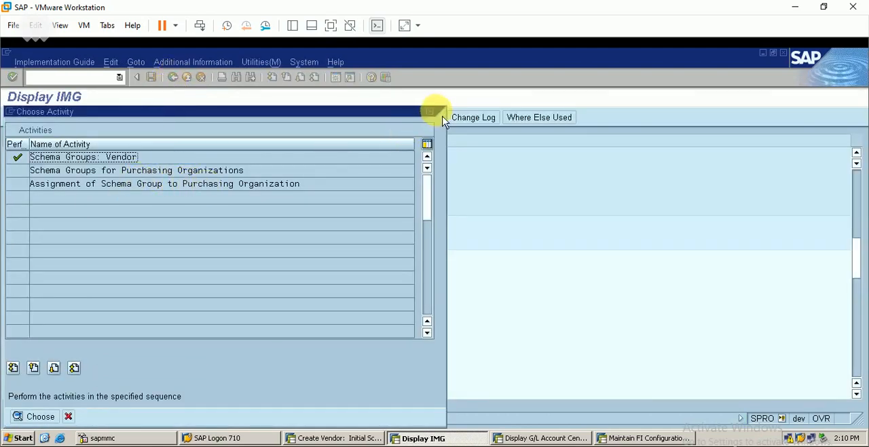
{"action": "left_click", "coordinate": [429, 111]}
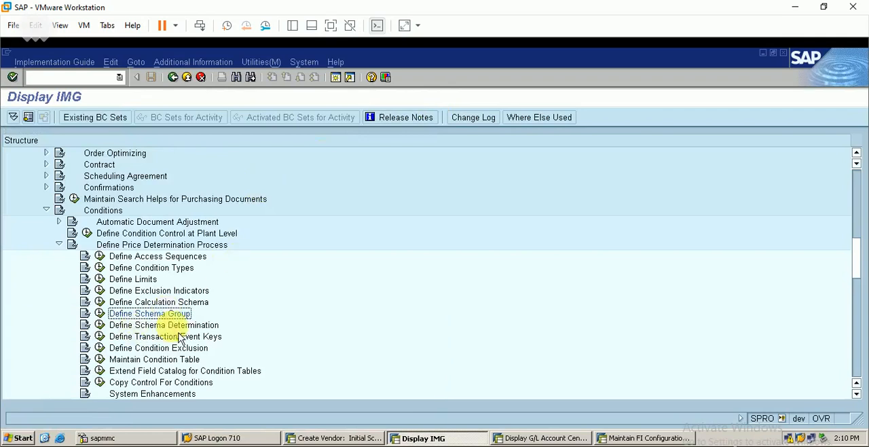
For standard purchase orders, assign calculation schema BERP to purchasing organization group BERP with vendor group B9, and save under the proposed request
{"action": "left_click", "coordinate": [99, 325]}
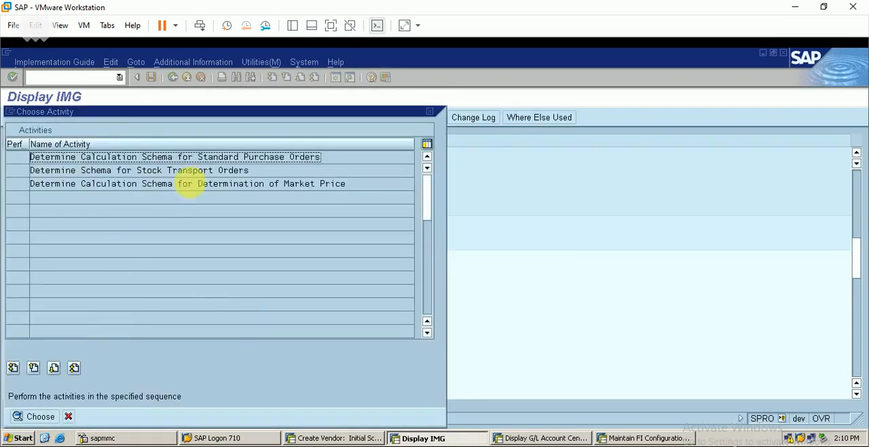
{"action": "double_click", "coordinate": [237, 157]}
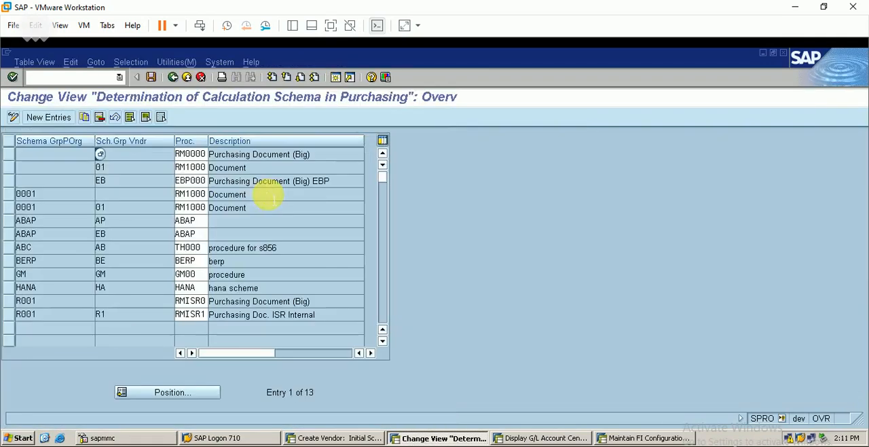
{"action": "left_click", "coordinate": [54, 117]}
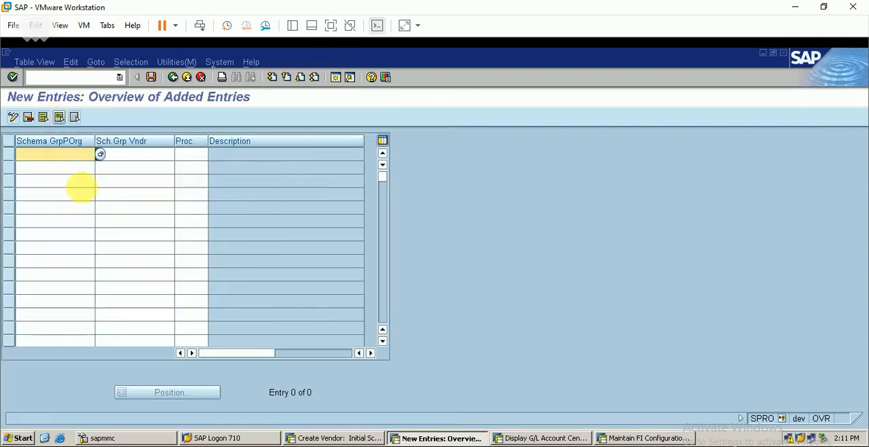
{"action": "type", "text": "b"}
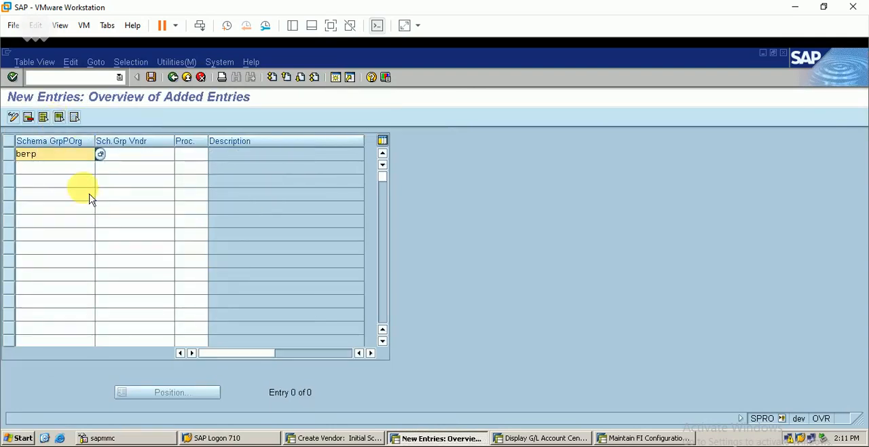
{"action": "type", "text": "erp"}
{"action": "key", "text": "Tab"}
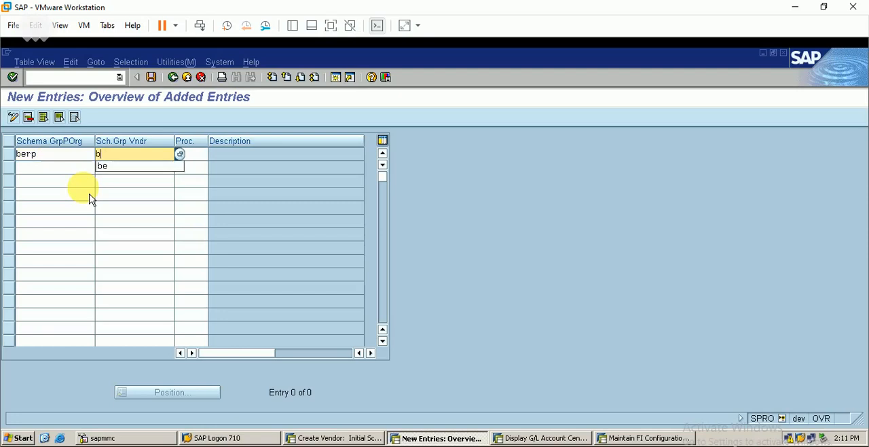
{"action": "left_click", "coordinate": [193, 153]}
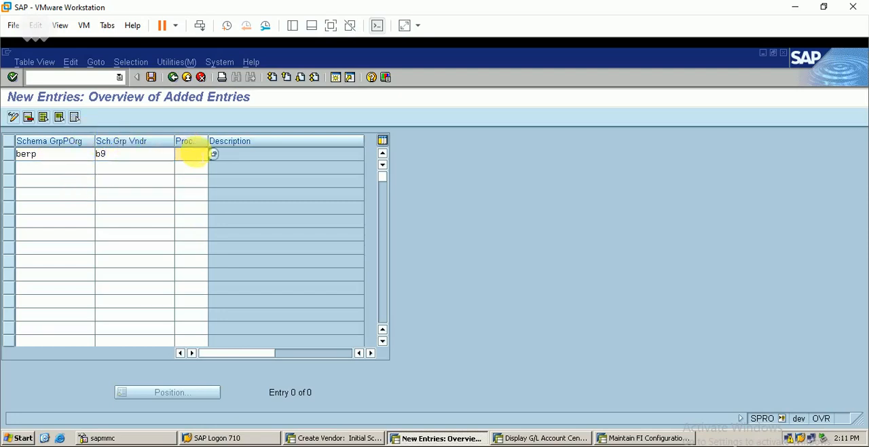
{"action": "type", "text": "berp"}
{"action": "key", "text": "Return"}
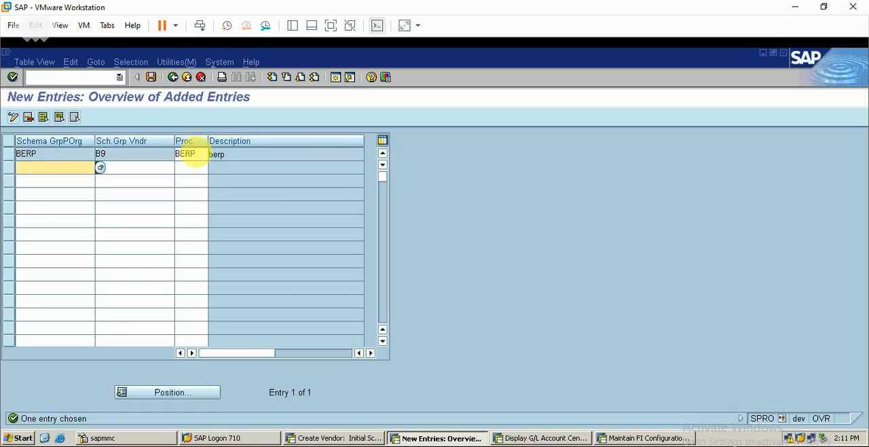
{"action": "left_click", "coordinate": [151, 77]}
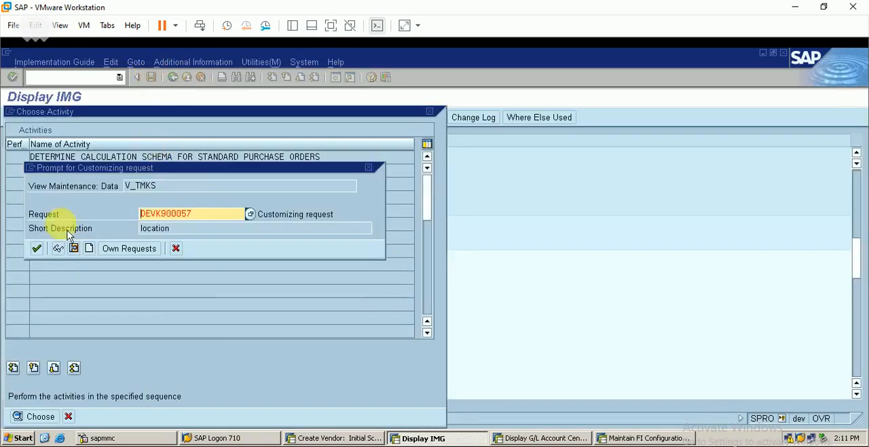
{"action": "left_click", "coordinate": [36, 247]}
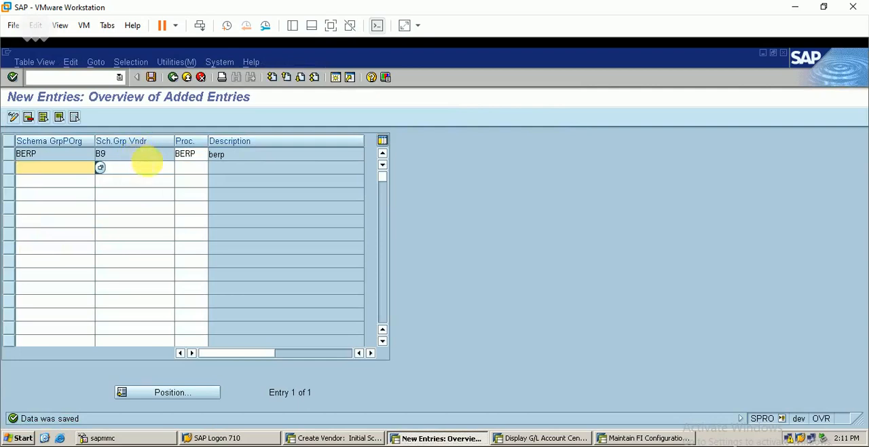
Switch to the vendor session and start changing the foreign vendor with transaction XK02
{"action": "left_click", "coordinate": [353, 438]}
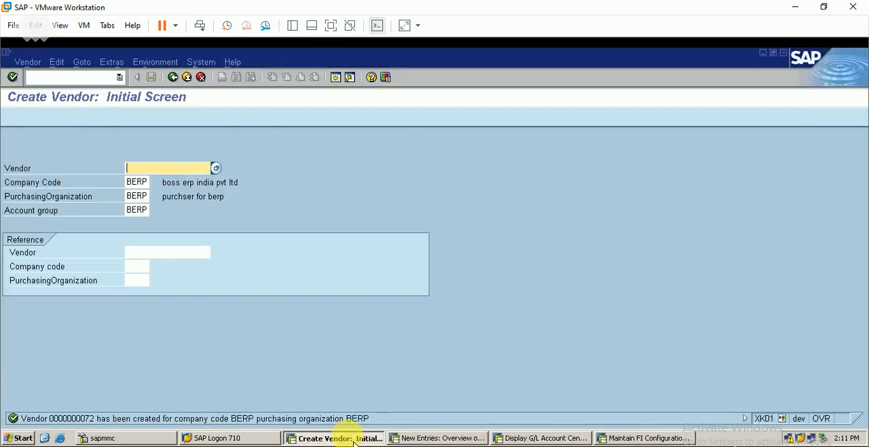
{"action": "left_click", "coordinate": [81, 79]}
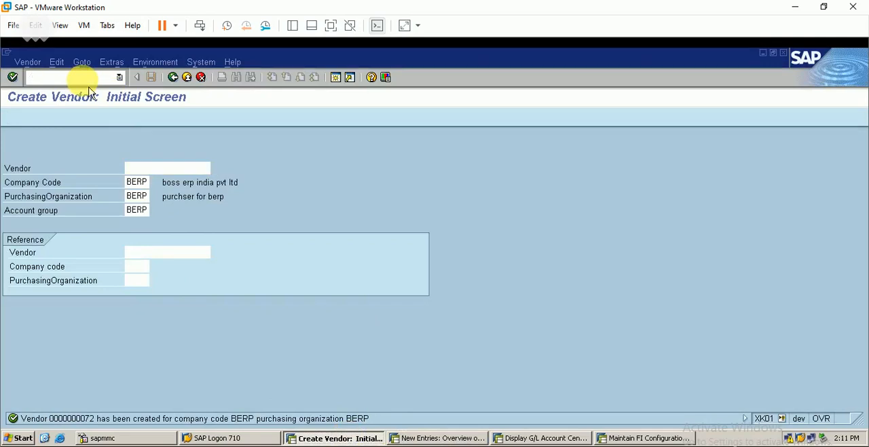
{"action": "type", "text": "/nxk02"}
{"action": "key", "text": "Return"}
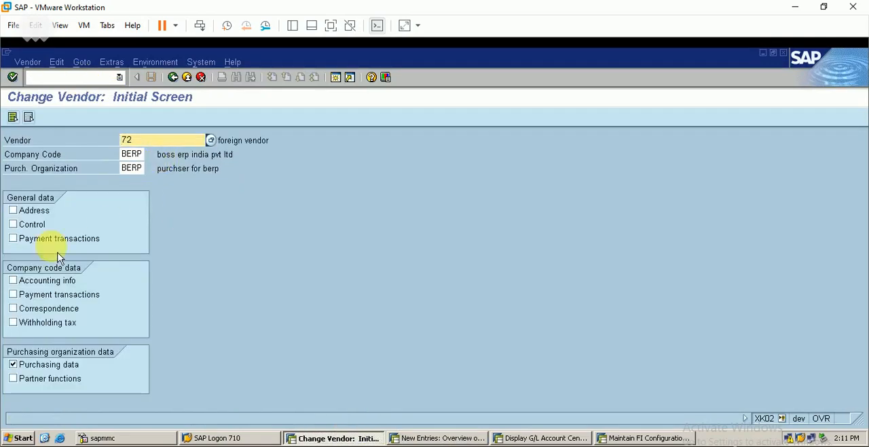
{"action": "key", "text": "Return"}
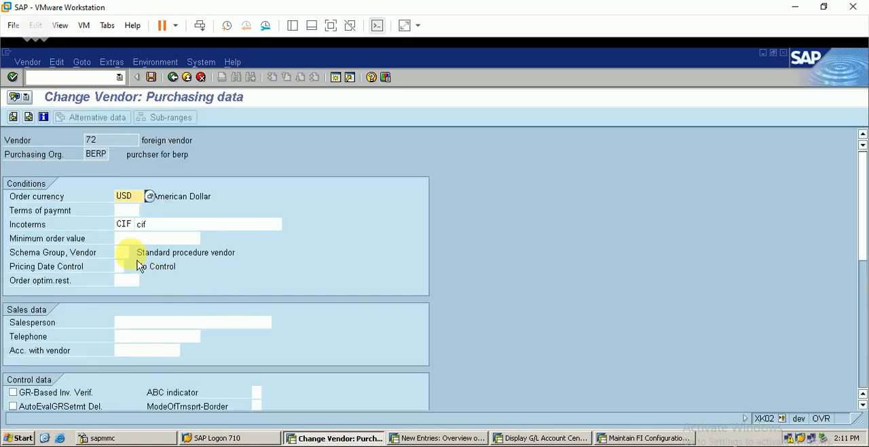
{"action": "left_click", "coordinate": [122, 252]}
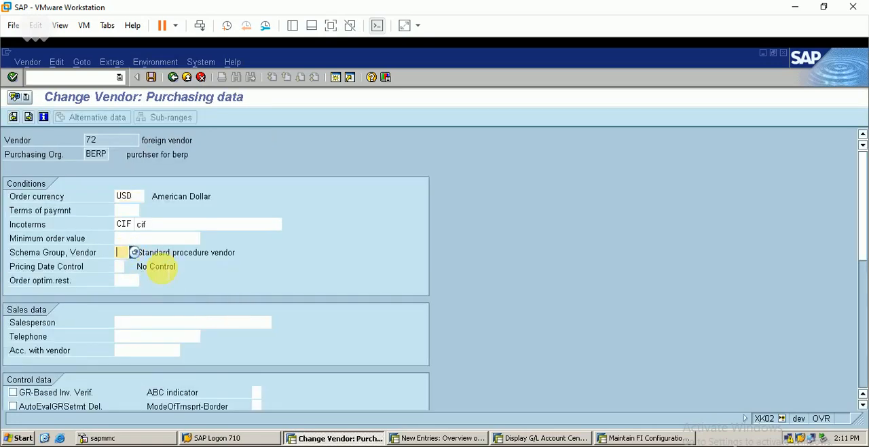
{"action": "type", "text": "BS"}
{"action": "key", "text": "Return"}
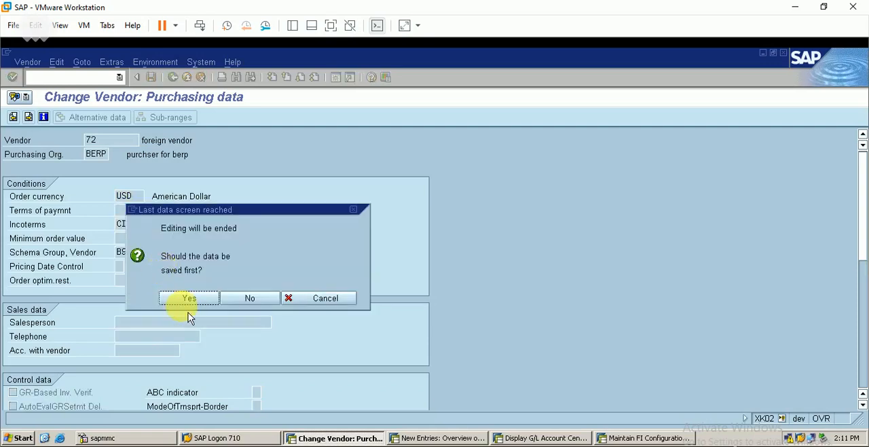
{"action": "left_click", "coordinate": [227, 301]}
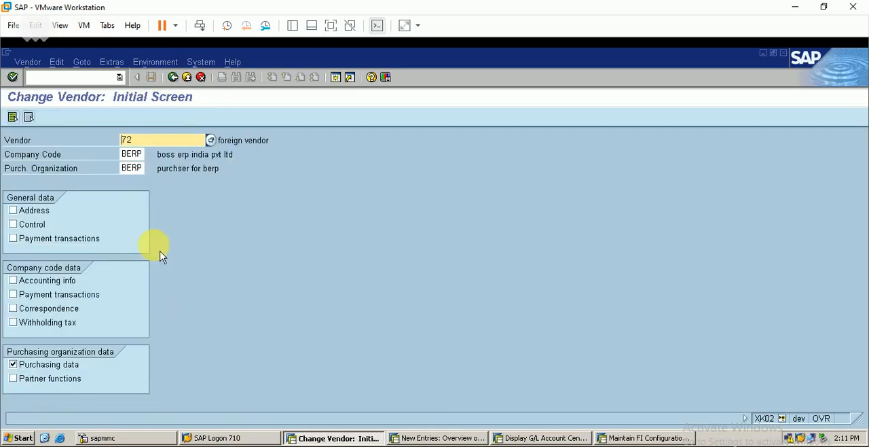
Set the foreign vendor's schema group to B9 in its purchasing data and save the vendor
{"action": "key", "text": "Return"}
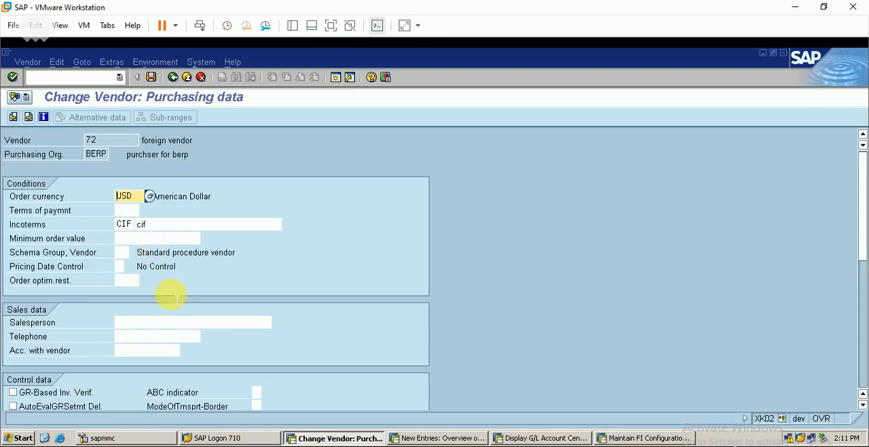
{"action": "left_click", "coordinate": [121, 252]}
{"action": "type", "text": "BS"}
{"action": "key", "text": "Return"}
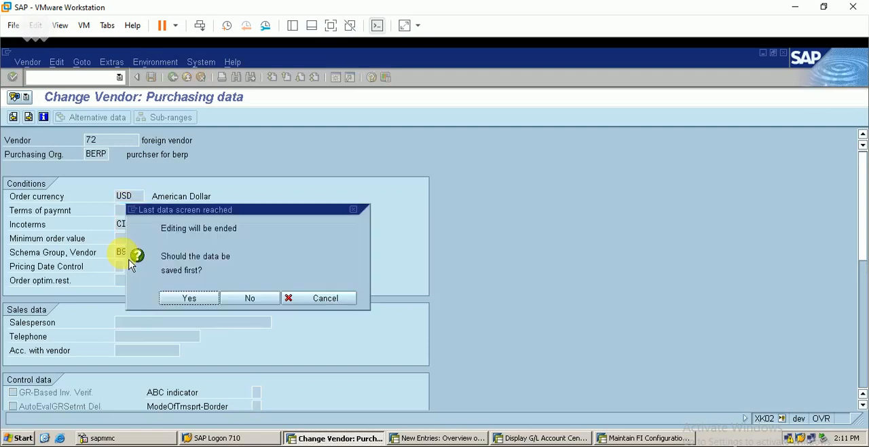
{"action": "left_click", "coordinate": [185, 298]}
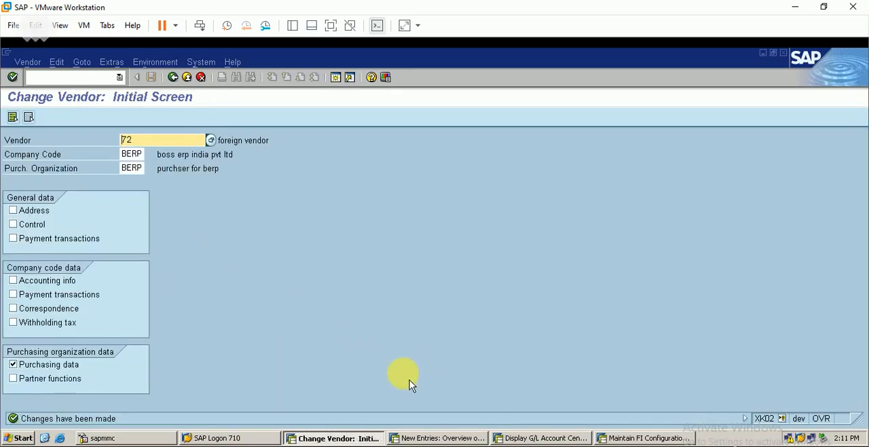
{"action": "left_click", "coordinate": [322, 446]}
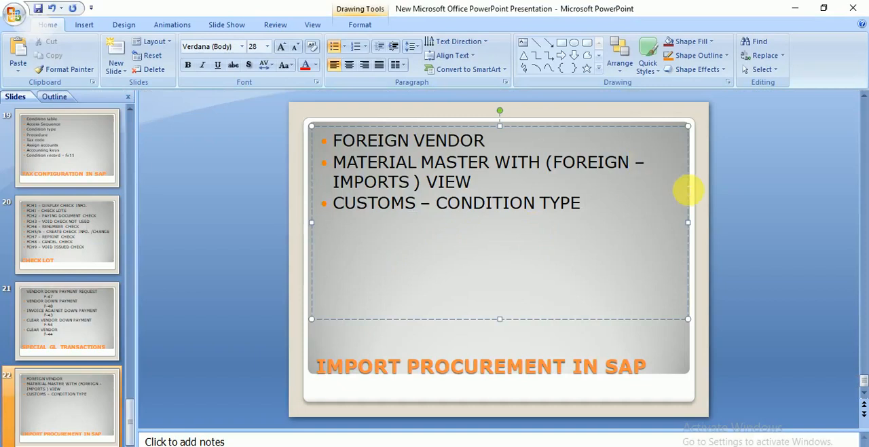
{"action": "left_click", "coordinate": [796, 7]}
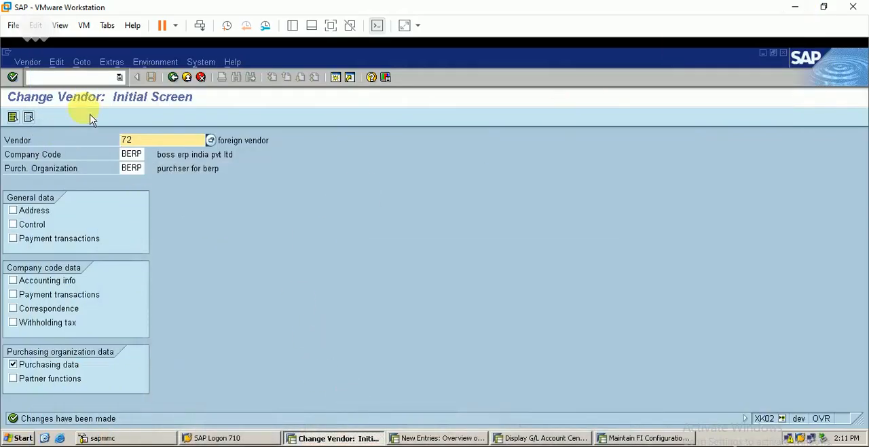
Start a standard purchase order with transaction ME21N and enter the foreign vendor as its vendor
{"action": "left_click", "coordinate": [89, 78]}
{"action": "type", "text": "/n"}
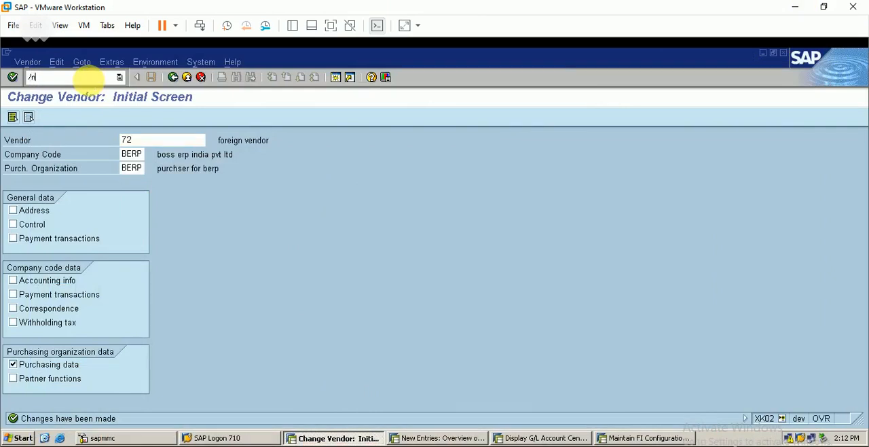
{"action": "type", "text": "me21n"}
{"action": "key", "text": "Return"}
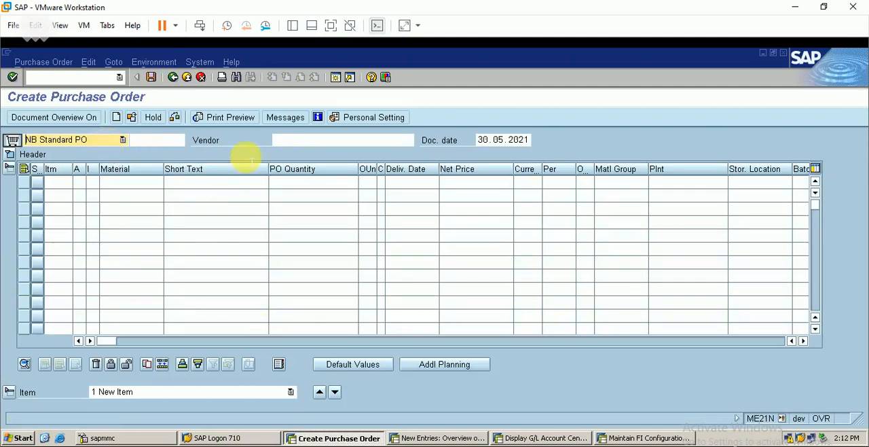
{"action": "left_click", "coordinate": [309, 140]}
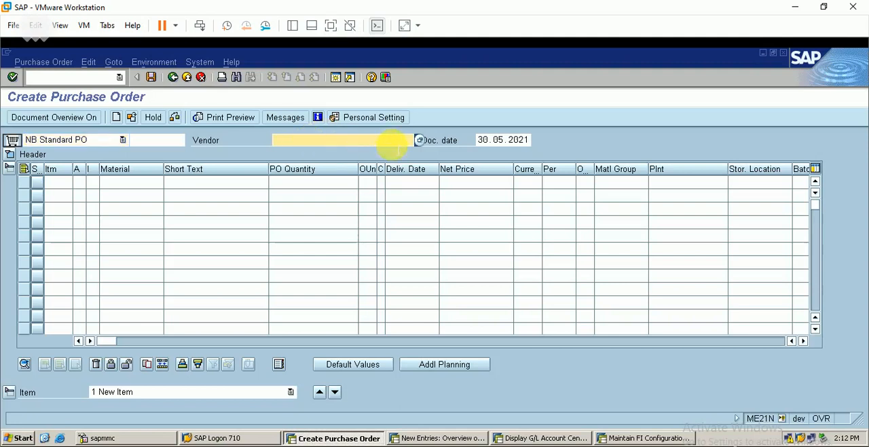
{"action": "type", "text": "72"}
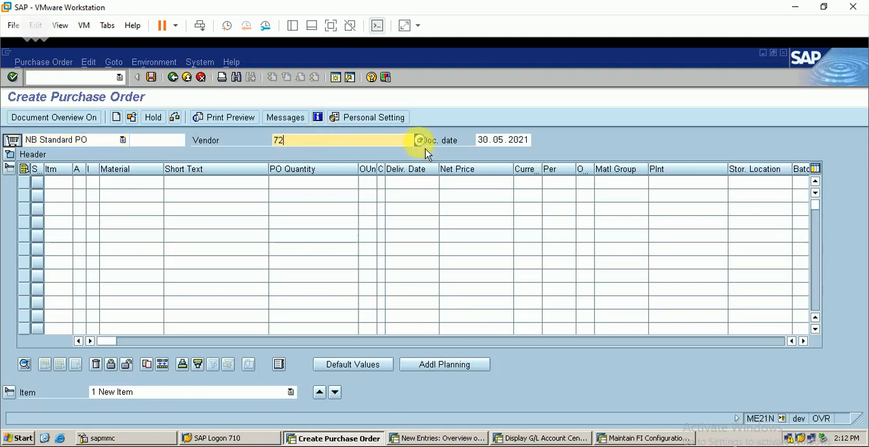
Enter the first order item with import material 20013, quantity 10 and plant BERP
{"action": "left_click", "coordinate": [139, 182]}
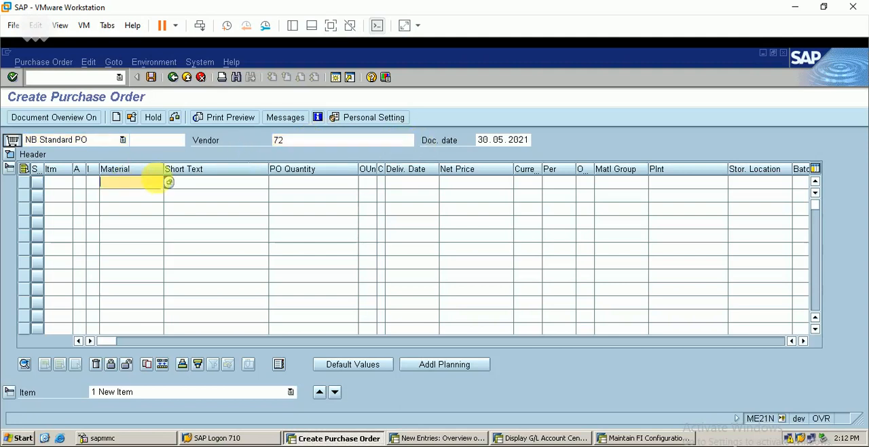
{"action": "left_click", "coordinate": [168, 182]}
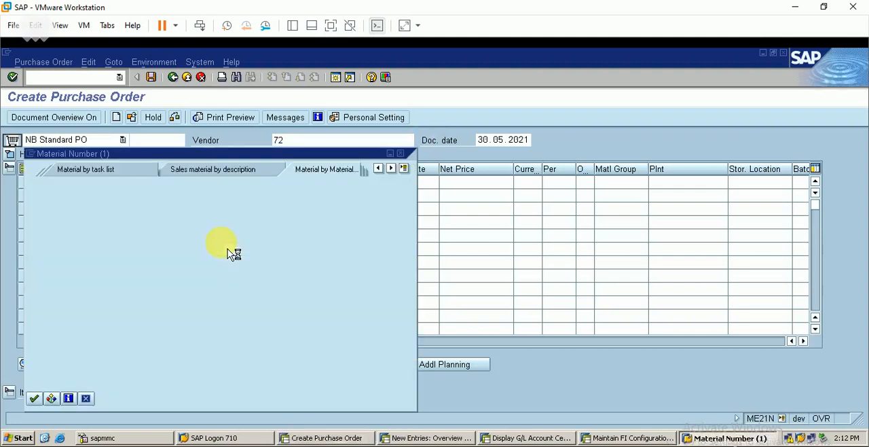
{"action": "key", "text": "Return"}
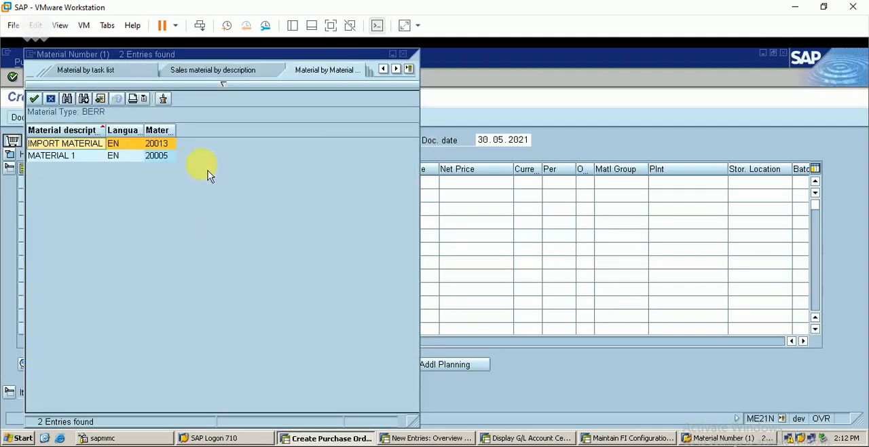
{"action": "double_click", "coordinate": [158, 144]}
{"action": "left_click", "coordinate": [319, 183]}
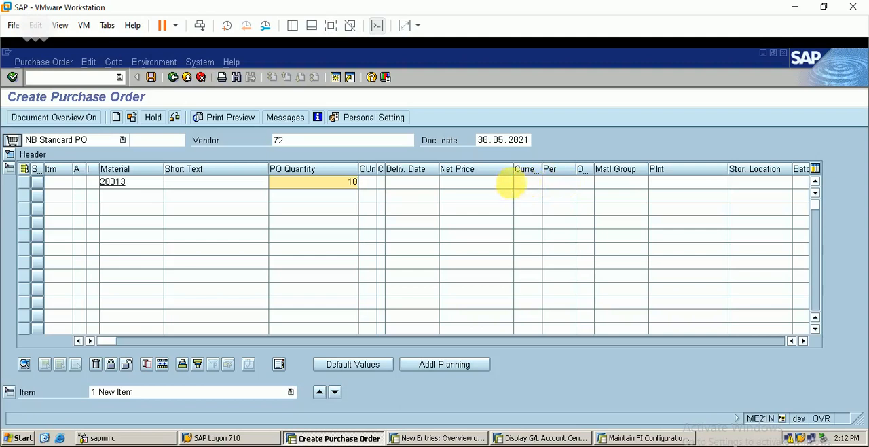
{"action": "left_click", "coordinate": [657, 181]}
{"action": "type", "text": "b"}
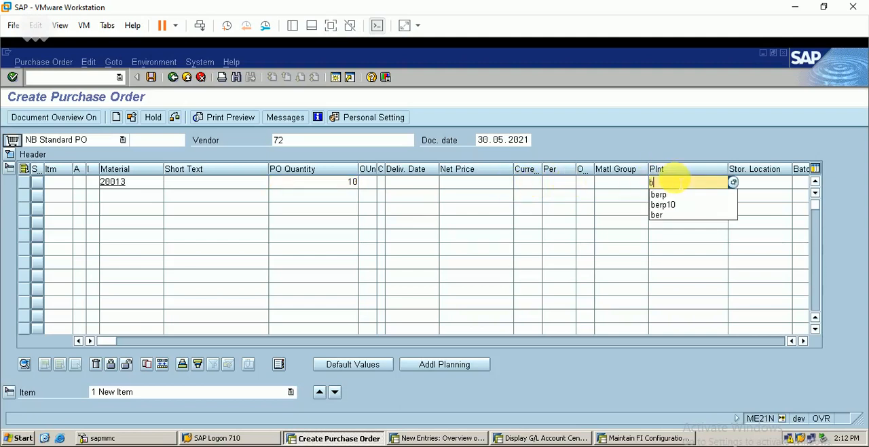
{"action": "type", "text": "erp"}
{"action": "key", "text": "Return"}
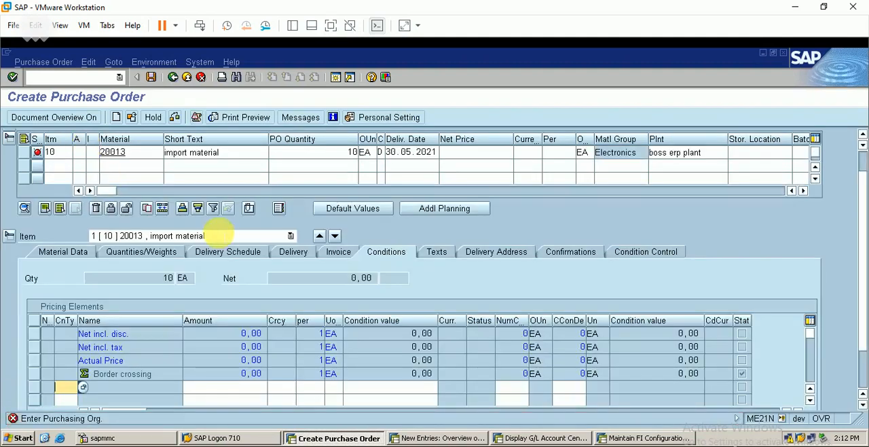
In the purchase order header, set the purchasing organization to BERP and the purchasing group to BOS
{"action": "scroll", "coordinate": [859, 155], "scroll_direction": "up", "scroll_amount": 2}
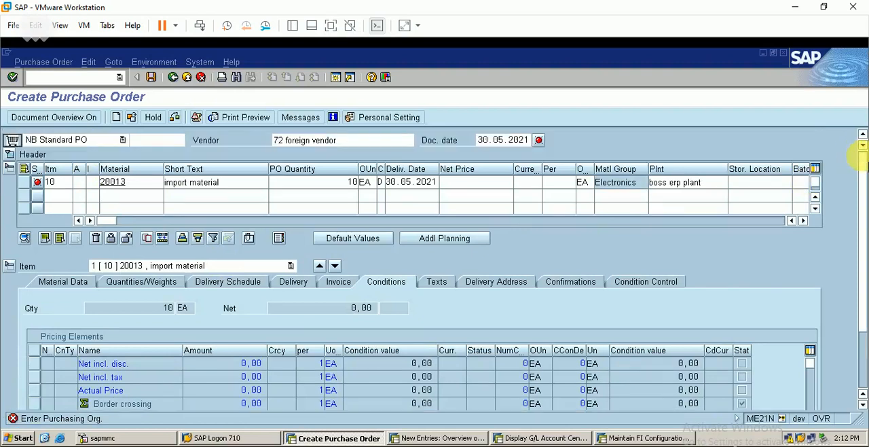
{"action": "left_click", "coordinate": [14, 156]}
{"action": "type", "text": "berp"}
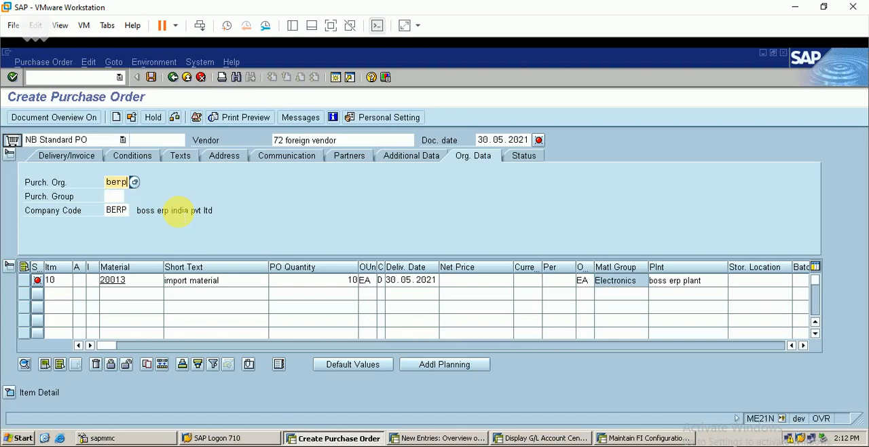
{"action": "key", "text": "Tab"}
{"action": "type", "text": "bos"}
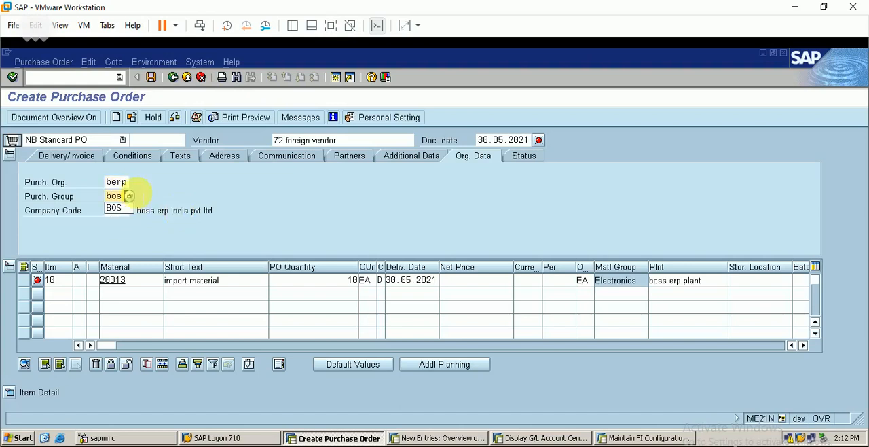
{"action": "key", "text": "Tab"}
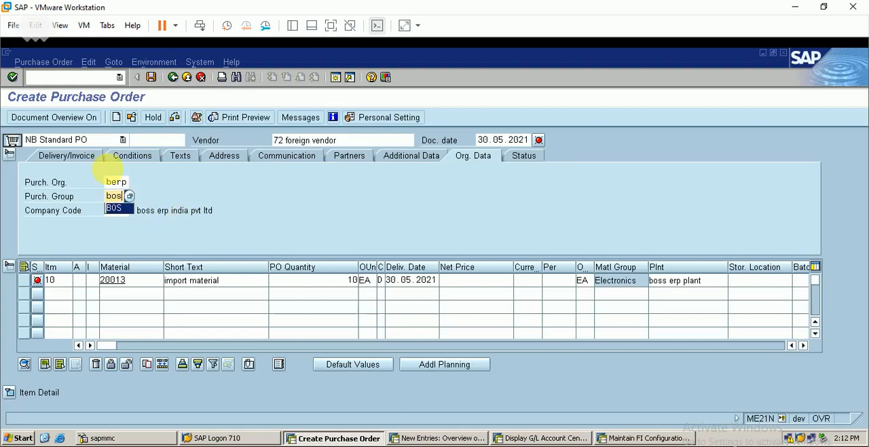
{"action": "key", "text": "Return"}
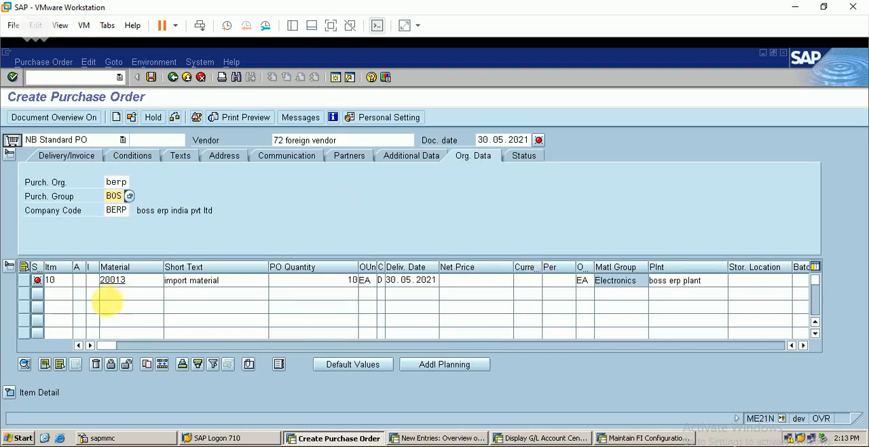
In the item's pricing conditions, add condition types PBBE (Gross Price for berp) and ZOBE (Customs % berp)
{"action": "left_click", "coordinate": [11, 393]}
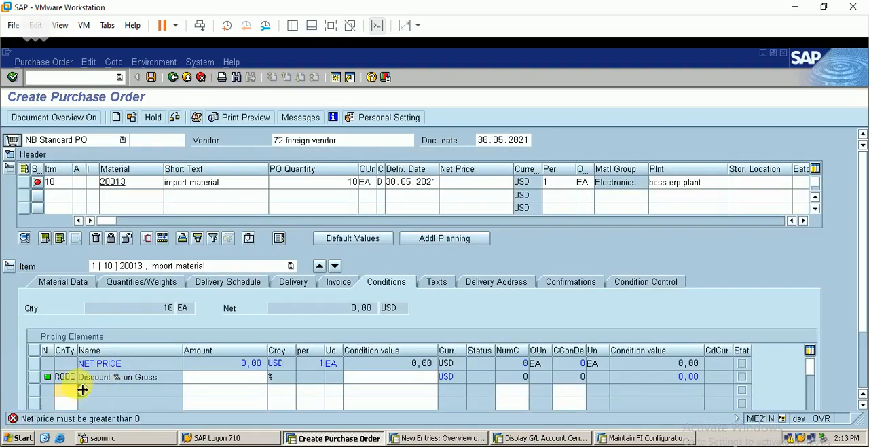
{"action": "left_click", "coordinate": [83, 391]}
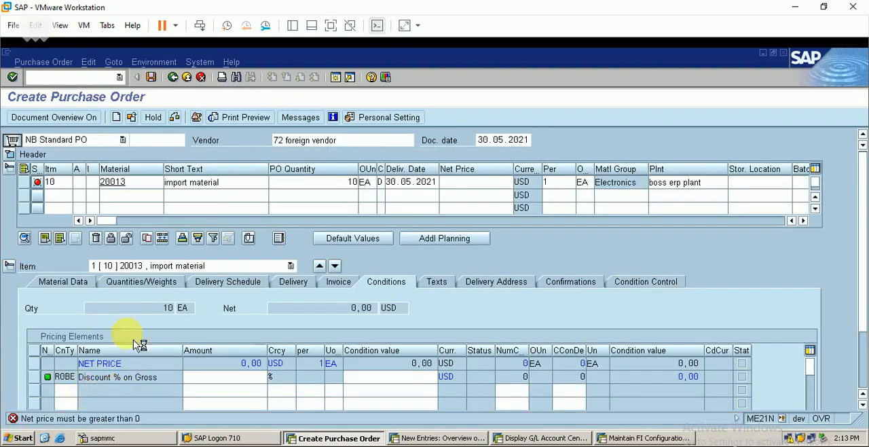
{"action": "double_click", "coordinate": [75, 216]}
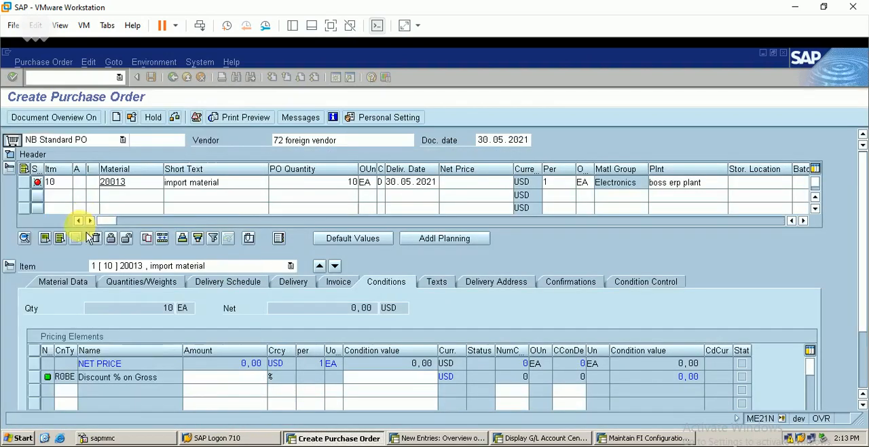
{"action": "left_click", "coordinate": [72, 403]}
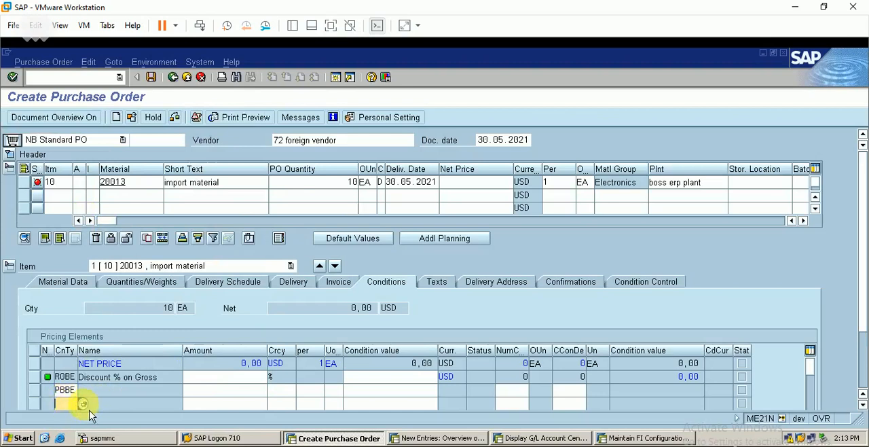
{"action": "left_click", "coordinate": [83, 403]}
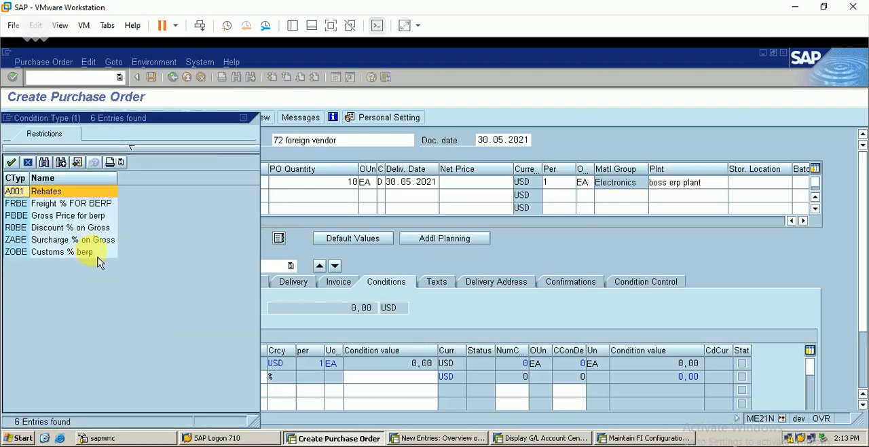
{"action": "double_click", "coordinate": [76, 253]}
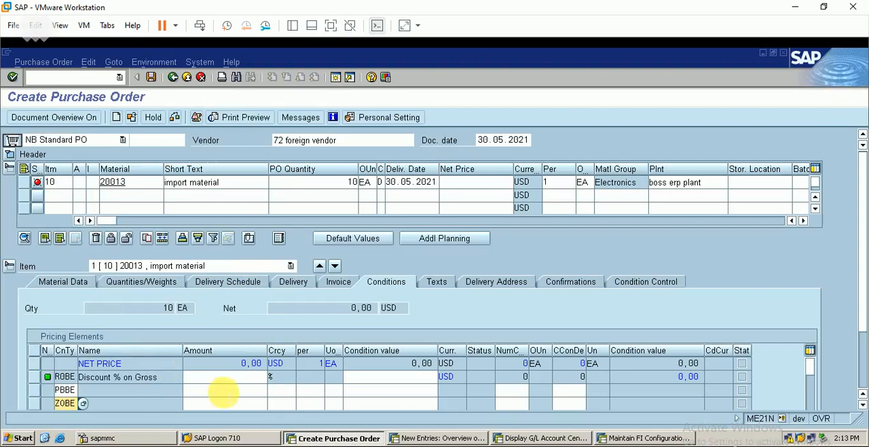
Set the PBBE gross price to 10000 and the ZOBE customs rate to 10 percent for the import item
{"action": "left_click", "coordinate": [226, 391]}
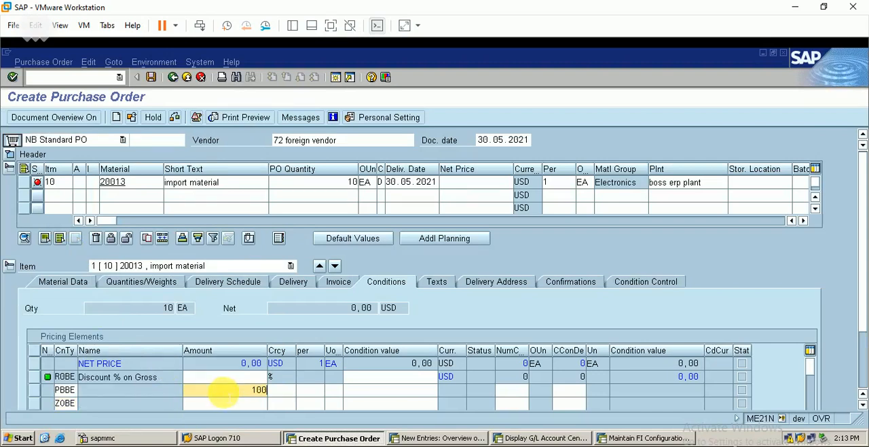
{"action": "left_click", "coordinate": [239, 404]}
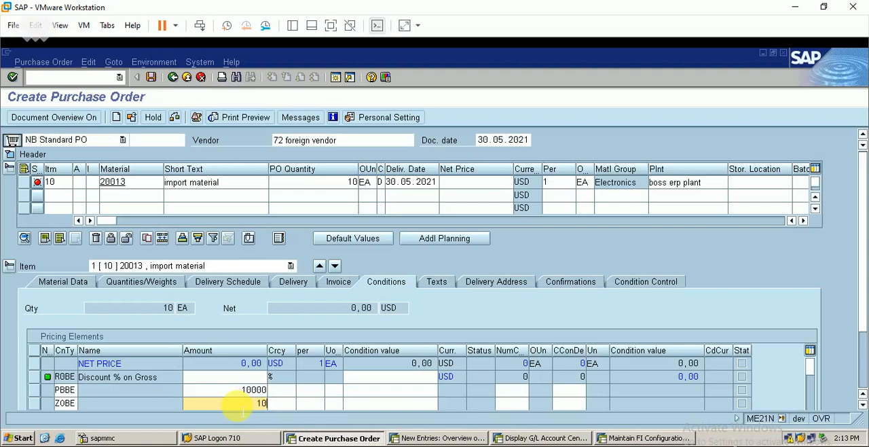
{"action": "key", "text": "Return"}
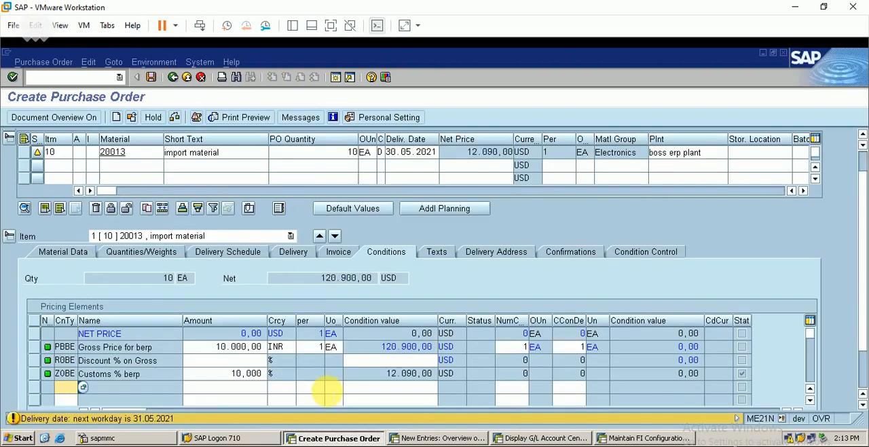
Enter 0 for the item's Discount % on Gross and save the purchase order, accepting the save confirmation
{"action": "left_click", "coordinate": [233, 361]}
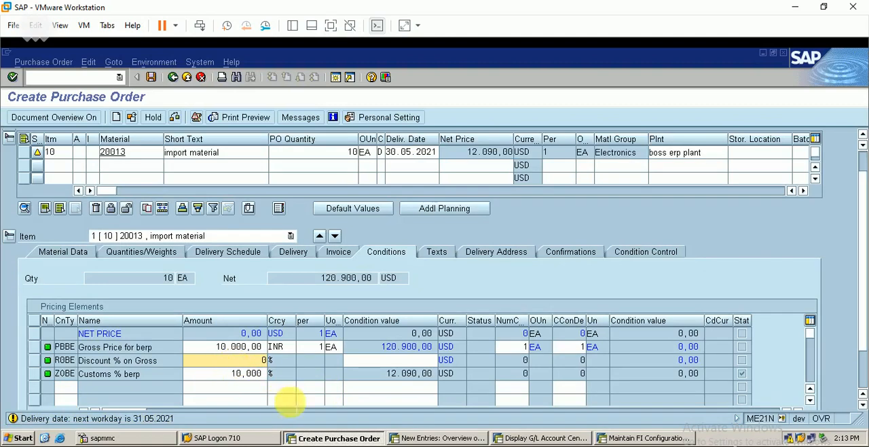
{"action": "left_click", "coordinate": [415, 373]}
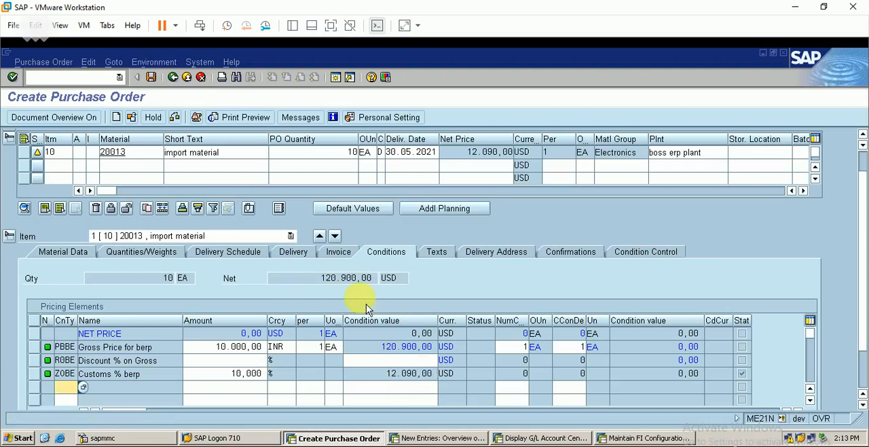
{"action": "key", "text": "Return"}
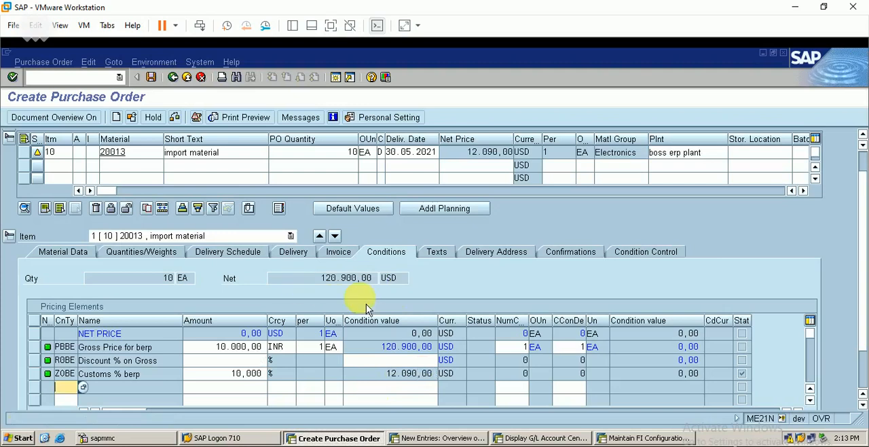
{"action": "left_click", "coordinate": [153, 78]}
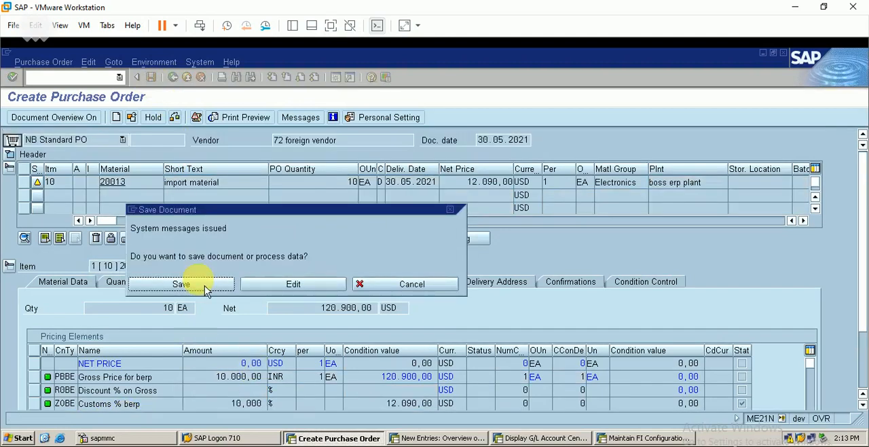
{"action": "left_click", "coordinate": [200, 291]}
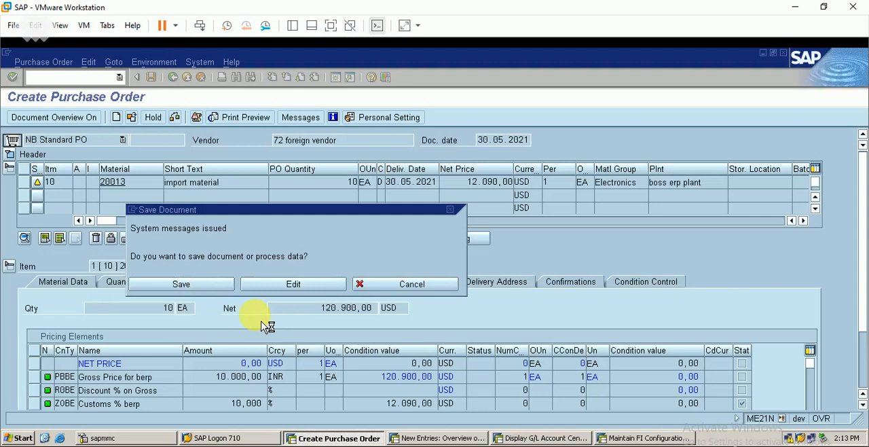
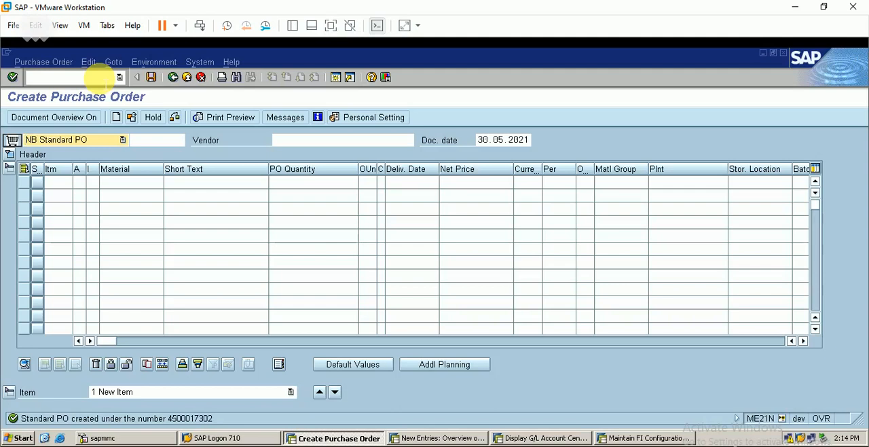
Open purchase order release (ME29N) and load the newly created import purchase order in release mode
{"action": "left_click", "coordinate": [96, 77]}
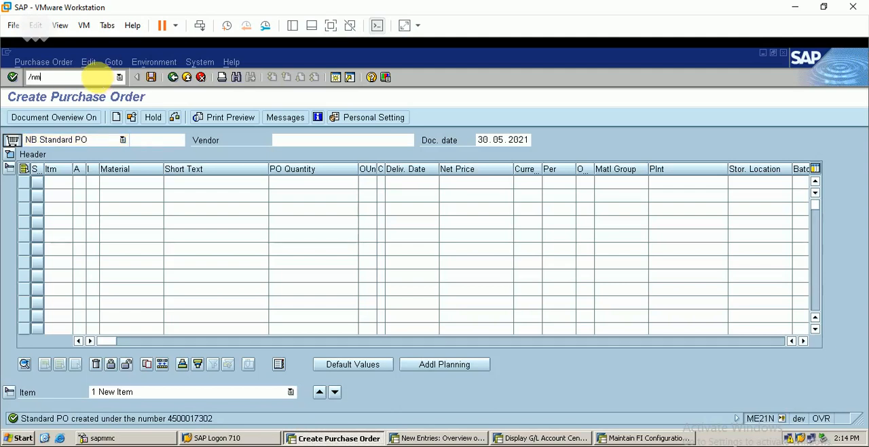
{"action": "key", "text": "Return"}
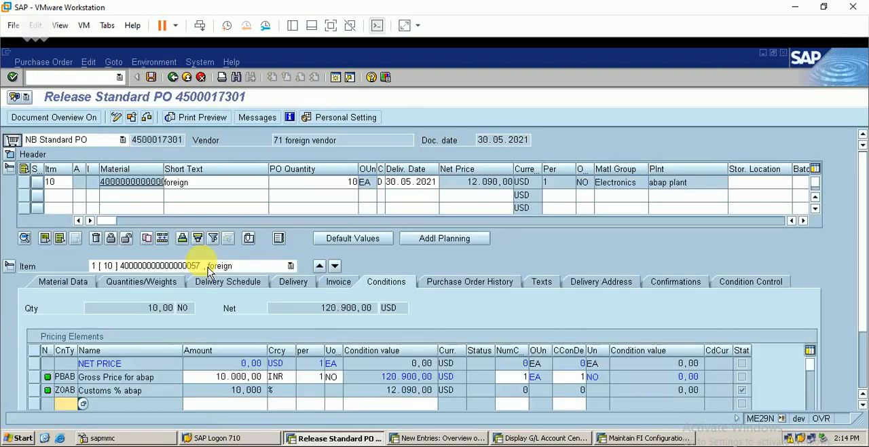
{"action": "left_click", "coordinate": [53, 121]}
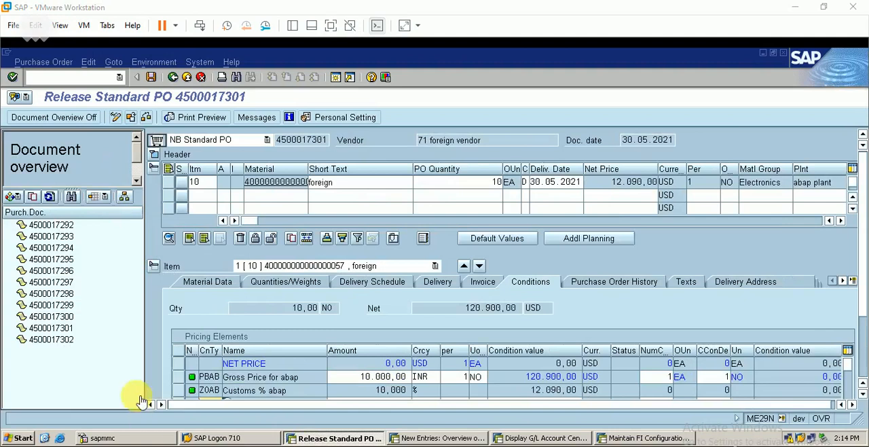
{"action": "left_click", "coordinate": [64, 340]}
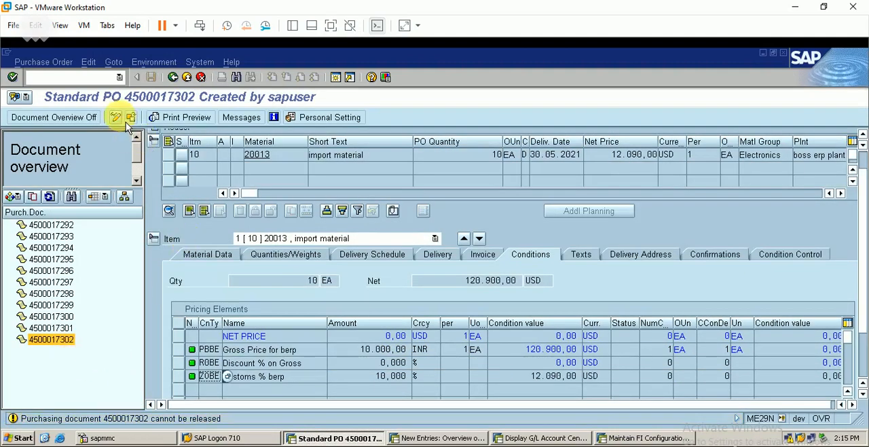
{"action": "left_click", "coordinate": [115, 117]}
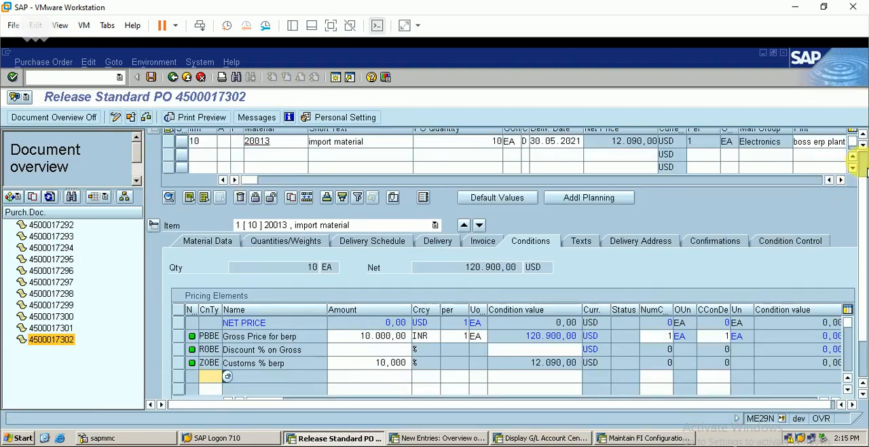
{"action": "scroll", "coordinate": [861, 163], "scroll_direction": "up", "scroll_amount": 3}
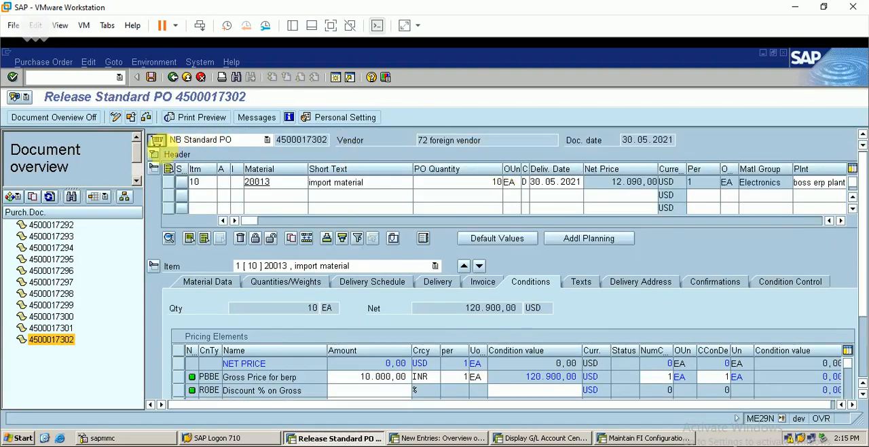
Release the import purchase order for codes 10, 20 and 30 in the header's release strategy and save it
{"action": "left_click", "coordinate": [154, 154]}
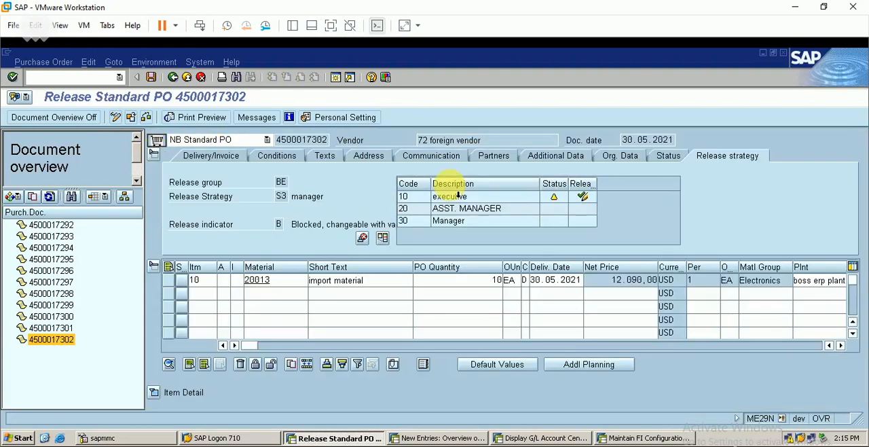
{"action": "left_click", "coordinate": [582, 196]}
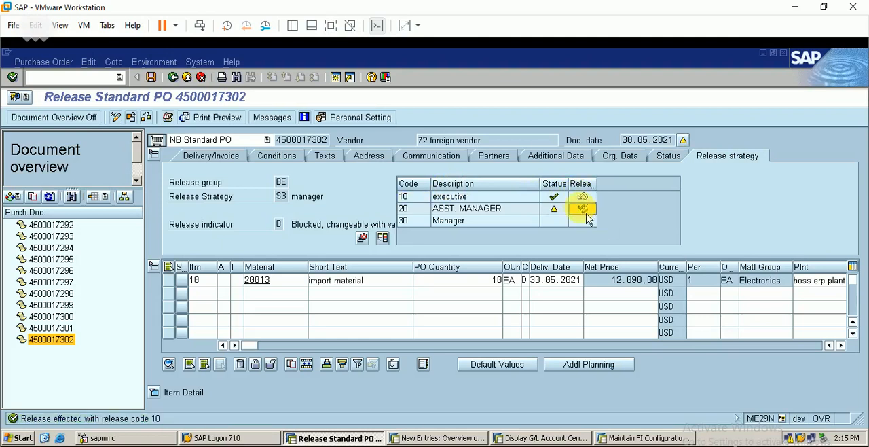
{"action": "left_click", "coordinate": [583, 208]}
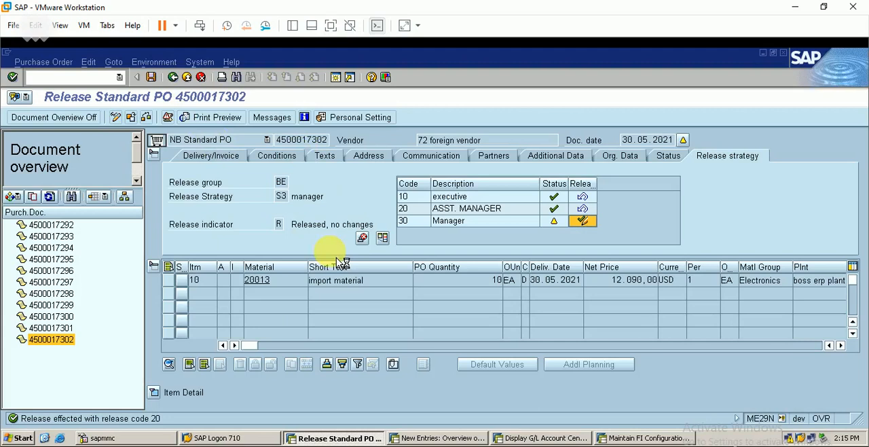
{"action": "left_click", "coordinate": [153, 80]}
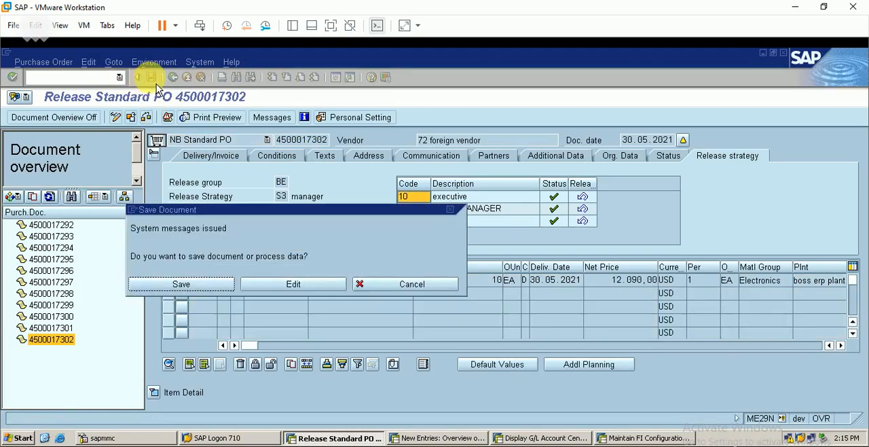
{"action": "left_click", "coordinate": [195, 294]}
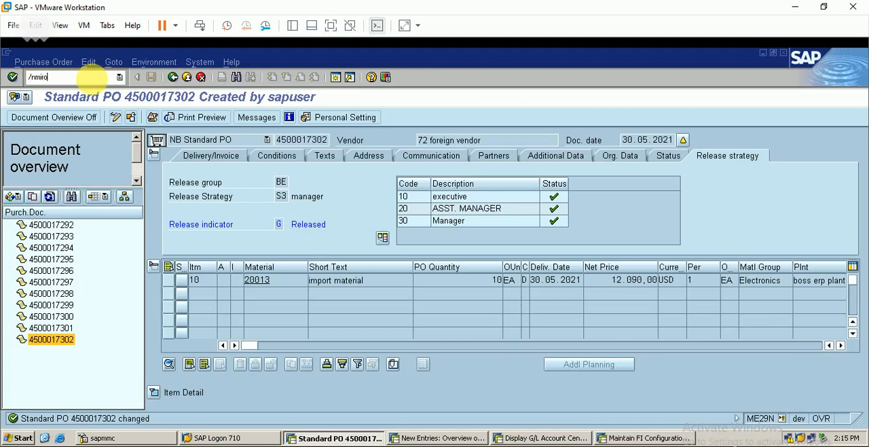
In incoming invoice entry (MIRO), reference the released import purchase order with FS item type 2 Planned delivery costs and adopt it
{"action": "key", "text": "Return"}
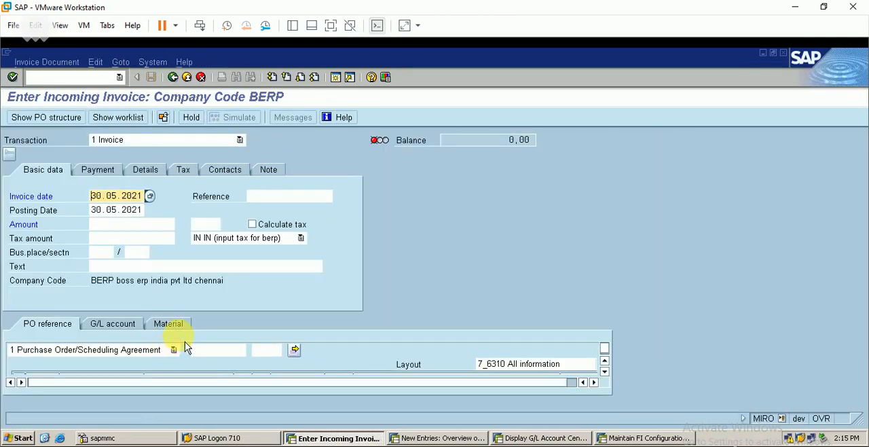
{"action": "left_click", "coordinate": [210, 349]}
{"action": "type", "text": "45"}
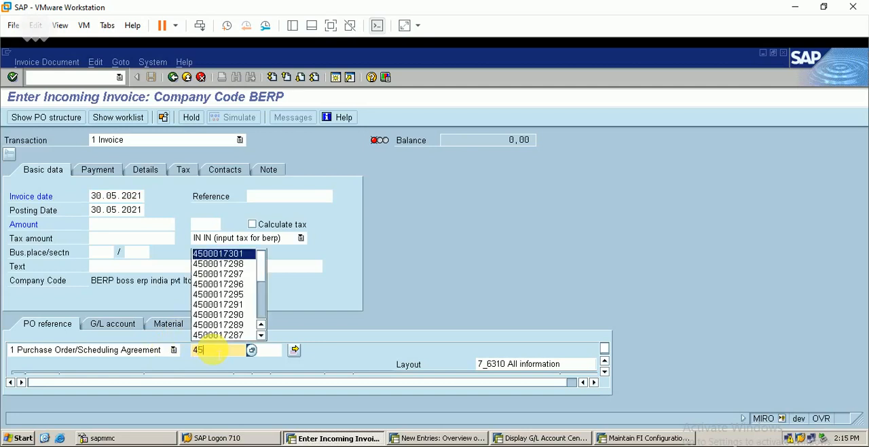
{"action": "type", "text": "00017302"}
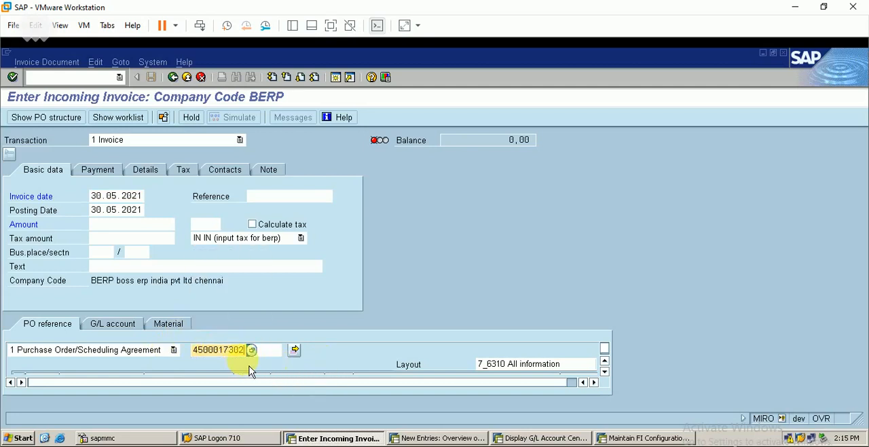
{"action": "left_click", "coordinate": [299, 353]}
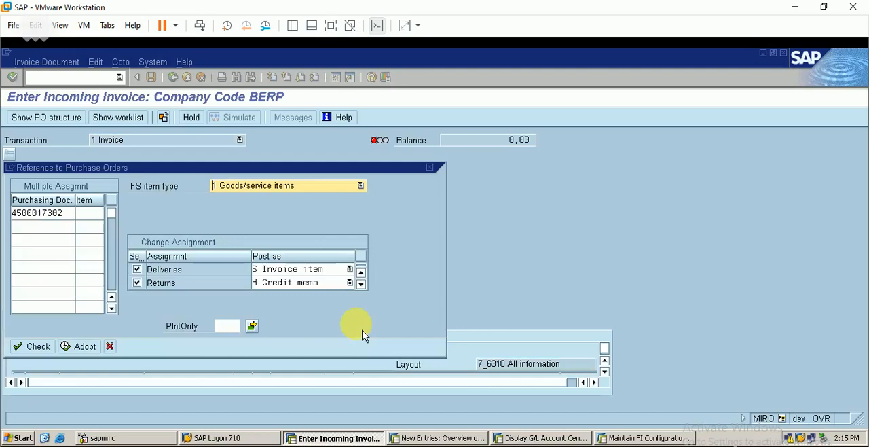
{"action": "left_click", "coordinate": [323, 194]}
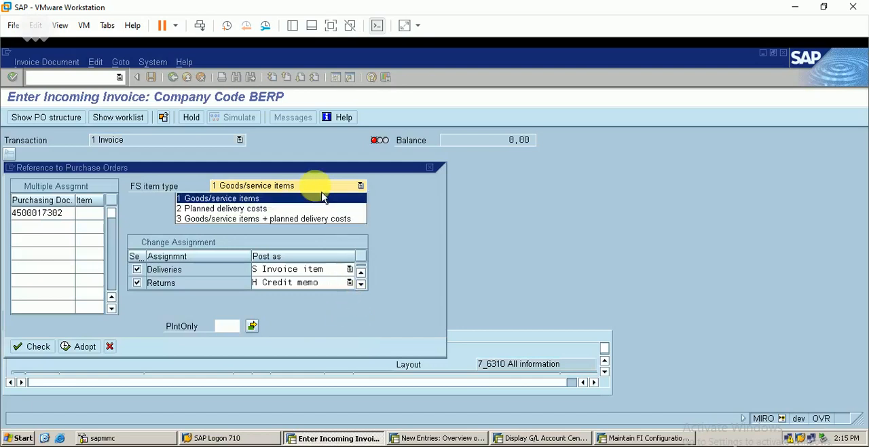
{"action": "left_click", "coordinate": [277, 212]}
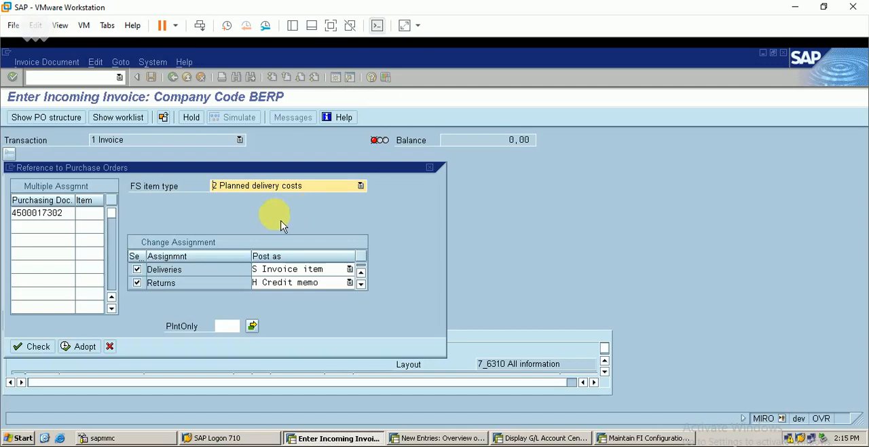
{"action": "left_click", "coordinate": [91, 353]}
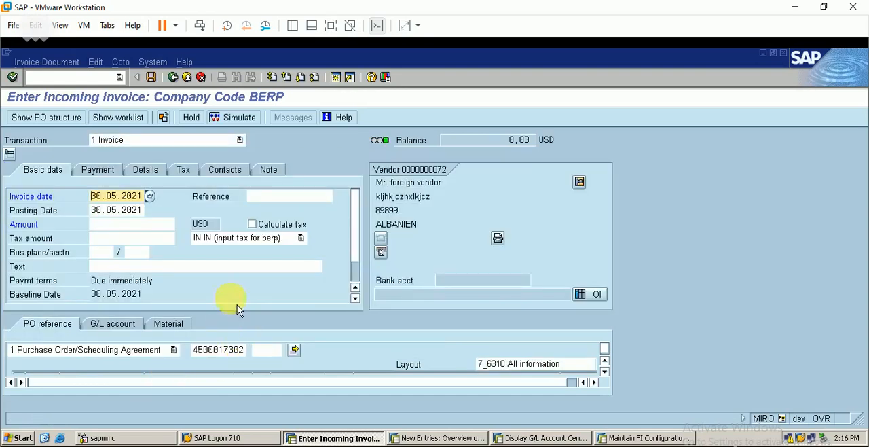
Set the invoice tax code to 10 (no tax) and look up the customs condition value in the item's linked purchase order
{"action": "left_click", "coordinate": [300, 238]}
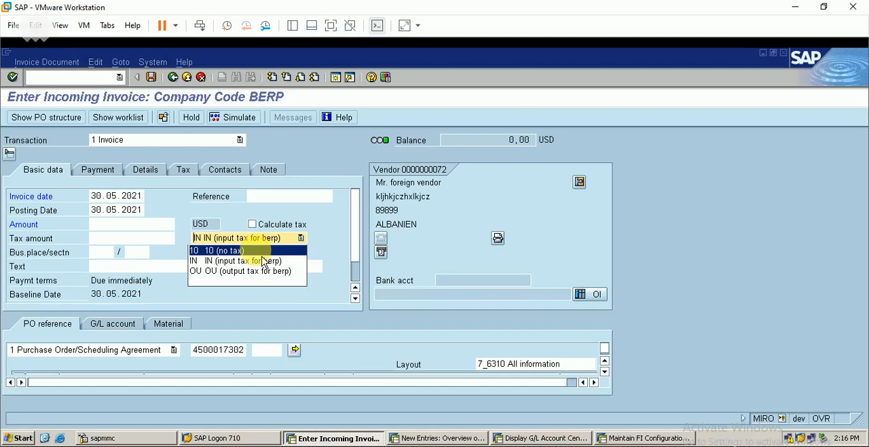
{"action": "left_click", "coordinate": [231, 250]}
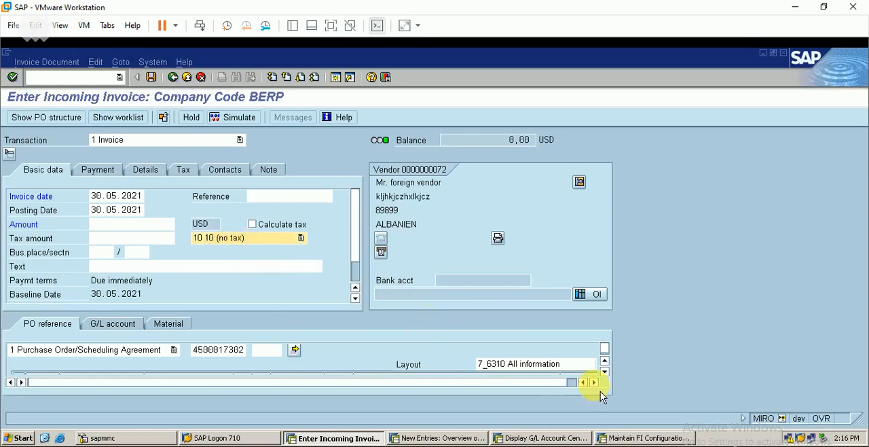
{"action": "left_click", "coordinate": [604, 371]}
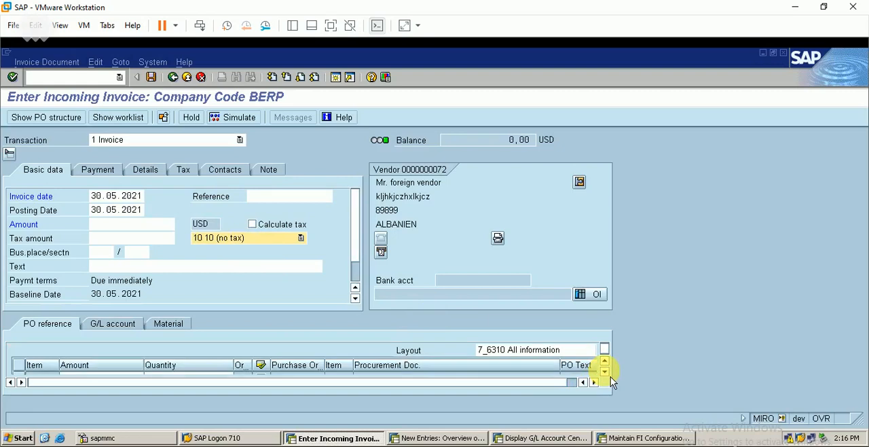
{"action": "left_click", "coordinate": [604, 372]}
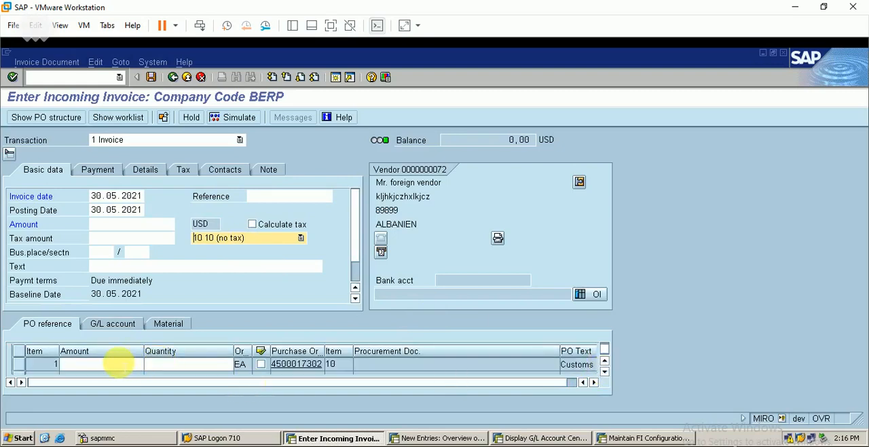
{"action": "left_click", "coordinate": [119, 363]}
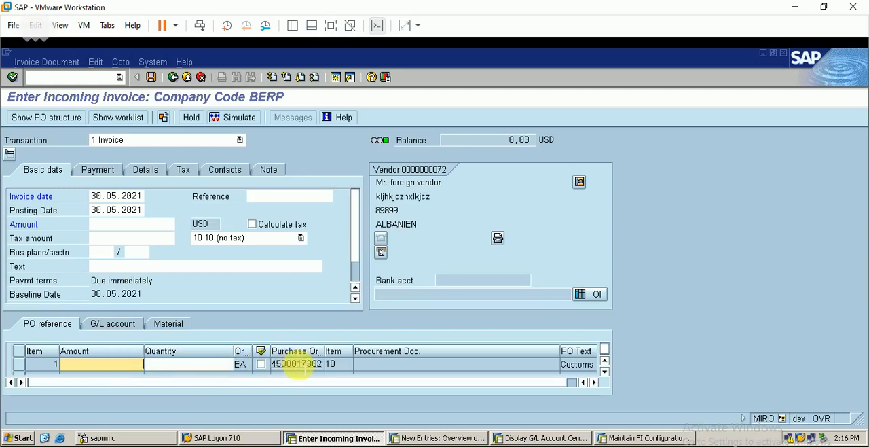
{"action": "left_click", "coordinate": [296, 364]}
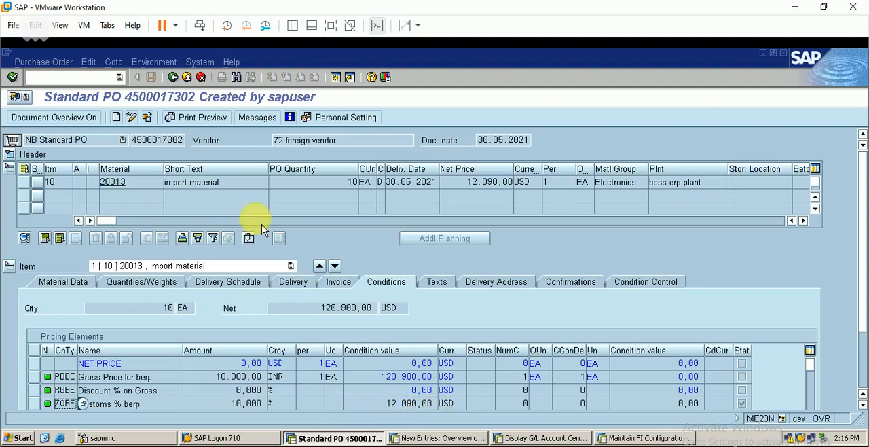
{"action": "left_click", "coordinate": [174, 77]}
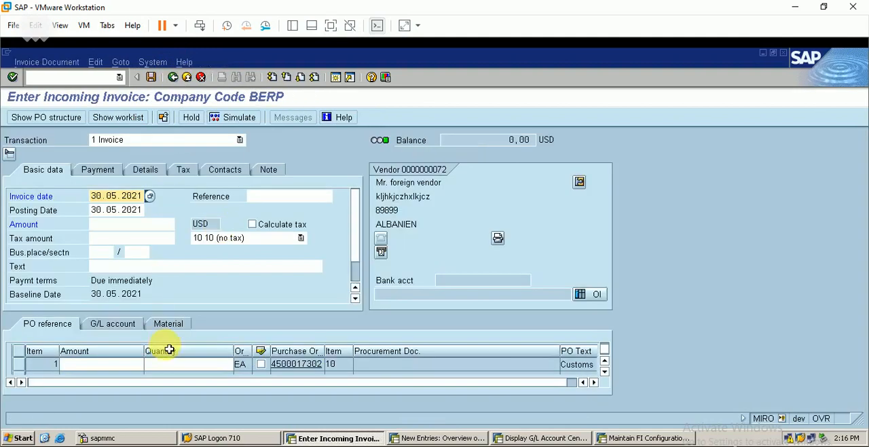
Enter amount 12090 and quantity 1 for the selected customs item and check the invoice entries
{"action": "left_click", "coordinate": [103, 365]}
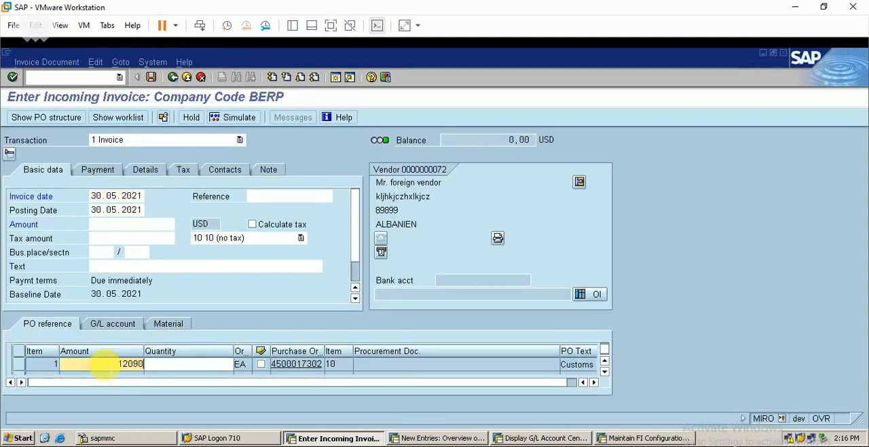
{"action": "key", "text": "Tab"}
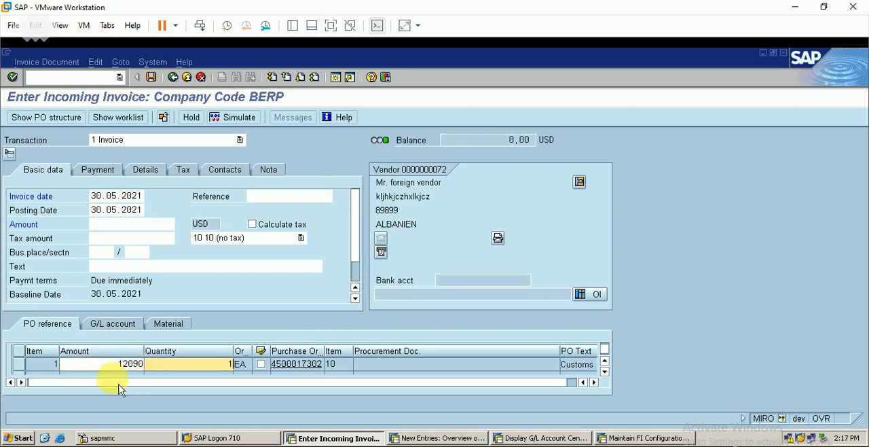
{"action": "key", "text": "Tab"}
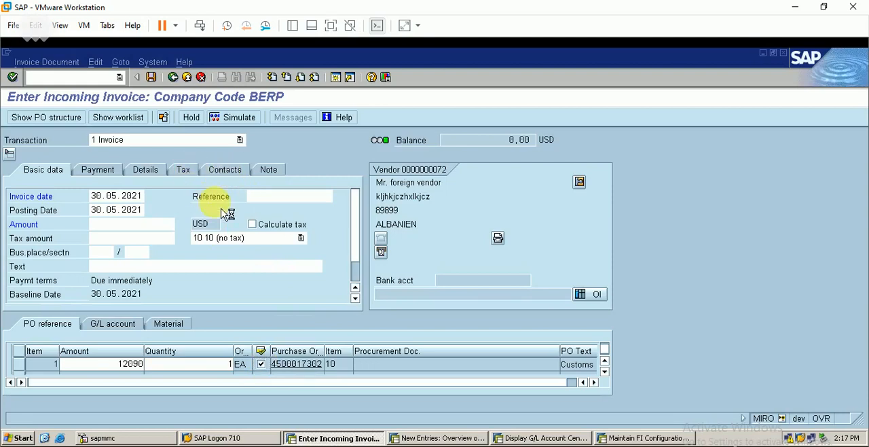
{"action": "key", "text": "Return"}
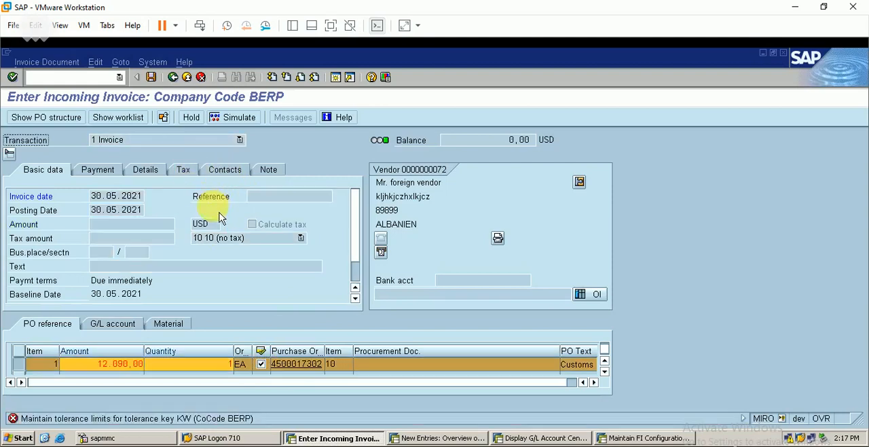
Open the tolerance limits configuration from the error message's help and copy company code 0005's KW tolerance key to company code BERP
{"action": "double_click", "coordinate": [241, 422]}
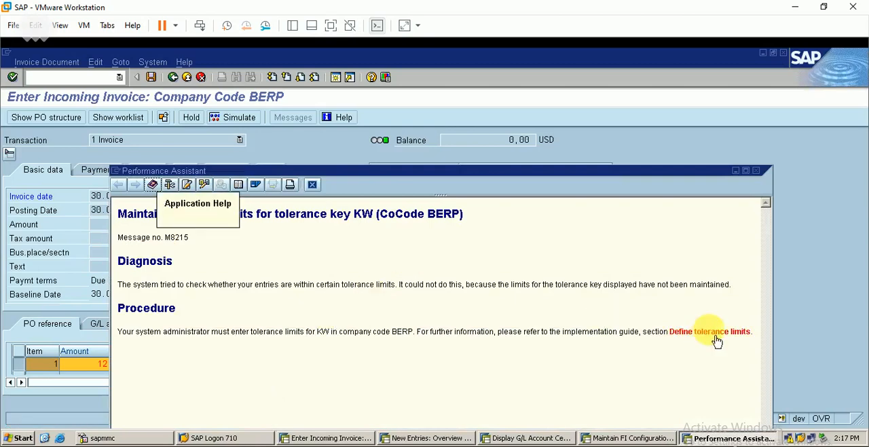
{"action": "left_click", "coordinate": [718, 340]}
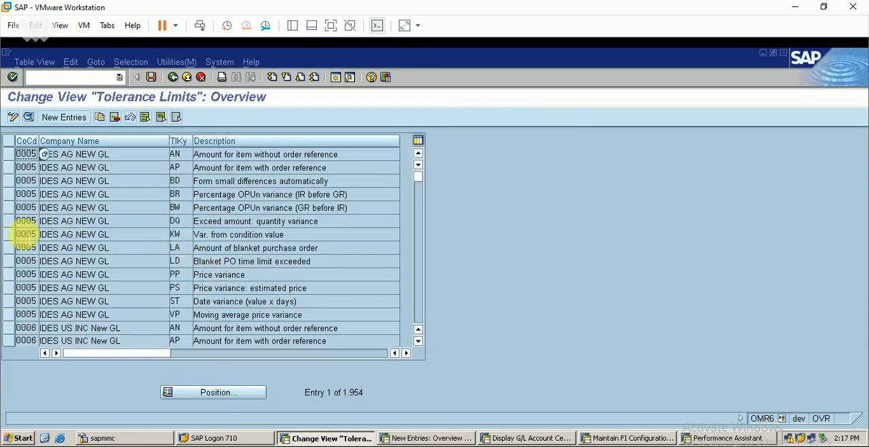
{"action": "left_click", "coordinate": [9, 234]}
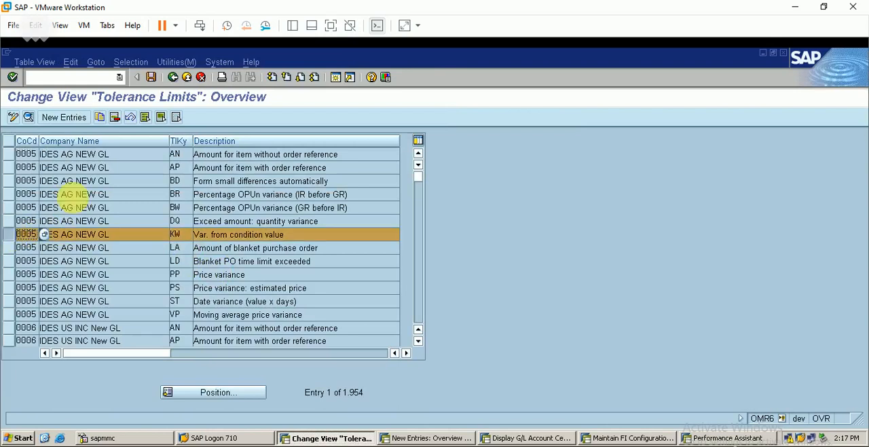
{"action": "left_click", "coordinate": [101, 118]}
{"action": "left_click", "coordinate": [127, 155]}
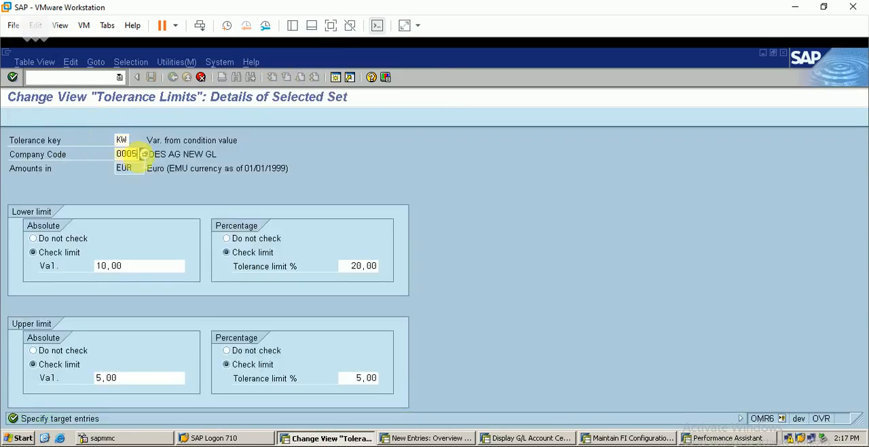
{"action": "type", "text": "BERP"}
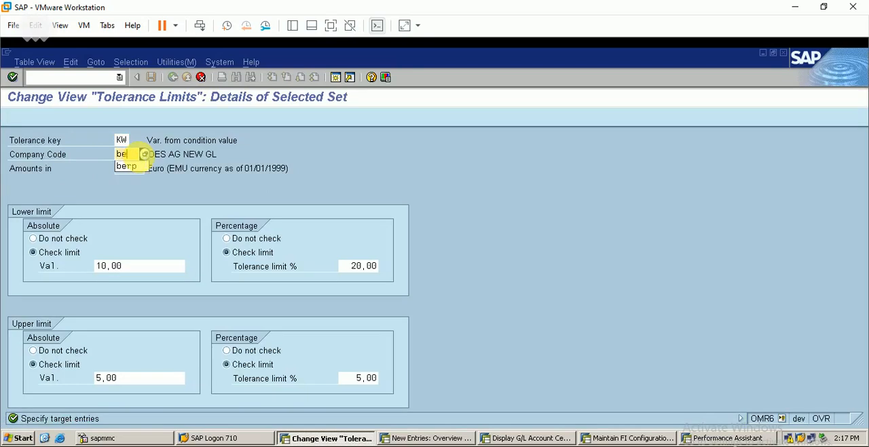
{"action": "key", "text": "Return"}
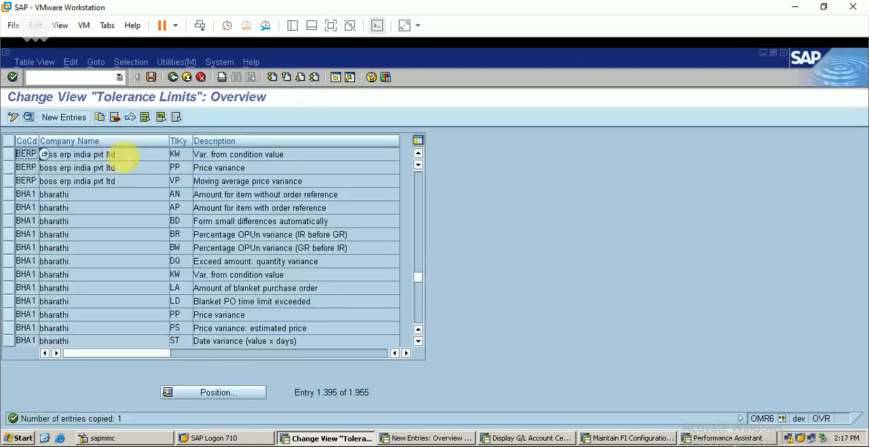
Save the new BERP tolerance limit to customizing request DEVK900057 and return to the incoming invoice to recheck its entries
{"action": "left_click", "coordinate": [153, 79]}
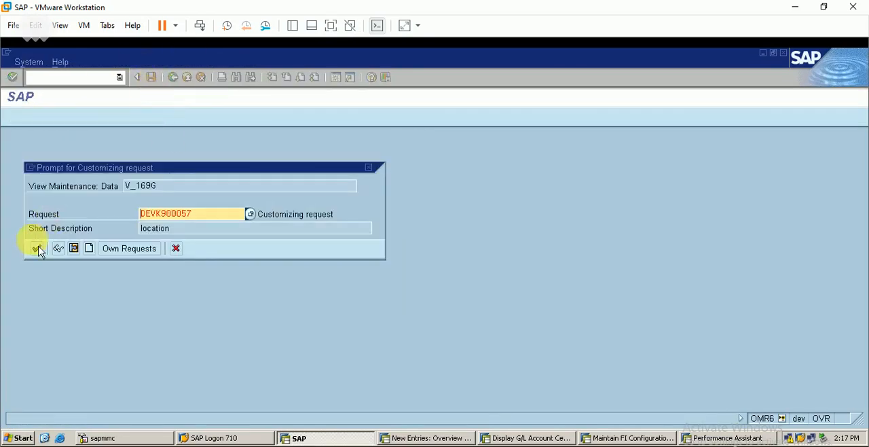
{"action": "key", "text": "Return"}
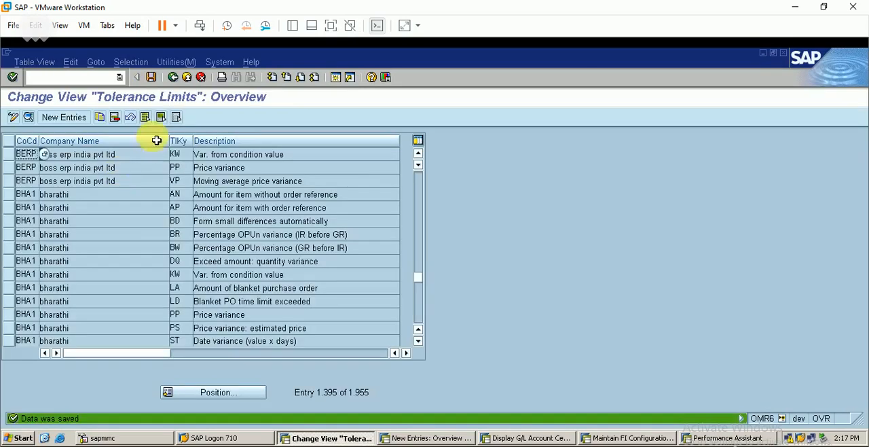
{"action": "left_click", "coordinate": [182, 79]}
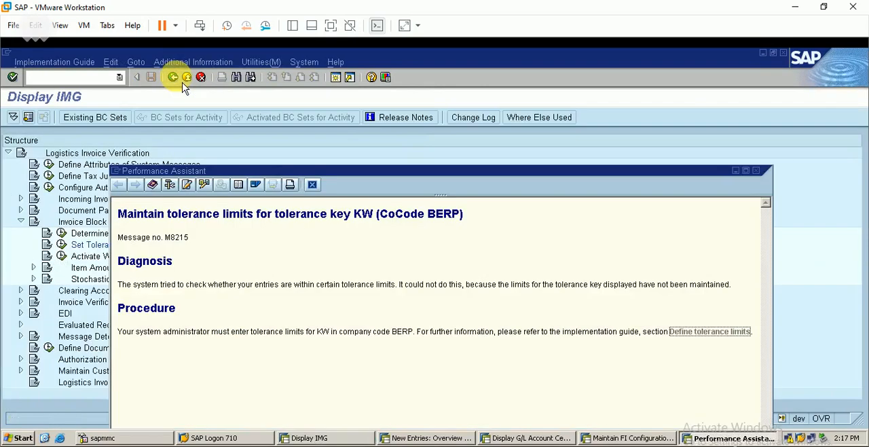
{"action": "left_click", "coordinate": [312, 184]}
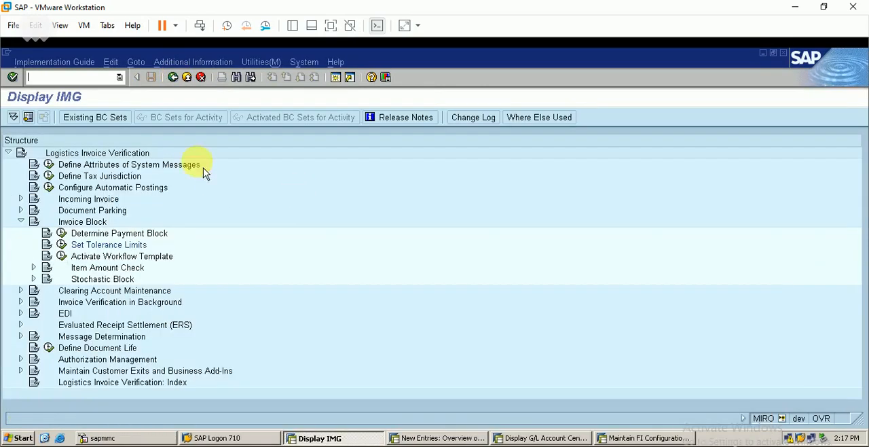
{"action": "left_click", "coordinate": [173, 76]}
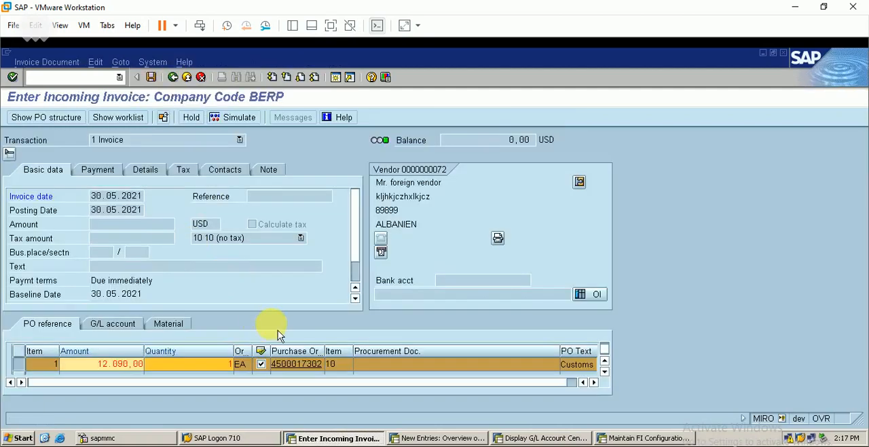
{"action": "key", "text": "Return"}
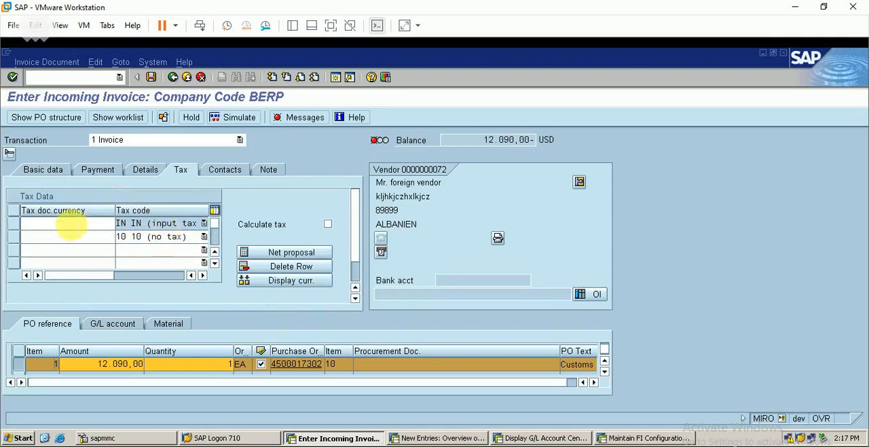
Try to delete the IN (input tax) row from the invoice's tax data, both without and with automatic tax calculation enabled
{"action": "left_click", "coordinate": [15, 224]}
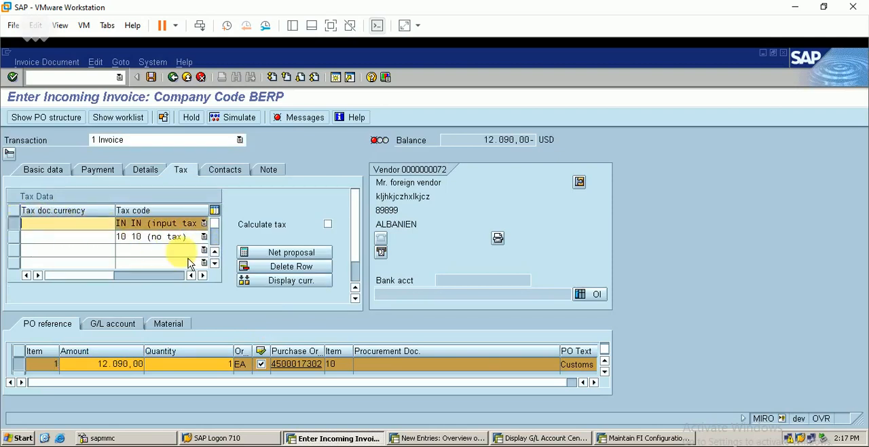
{"action": "left_click", "coordinate": [302, 269]}
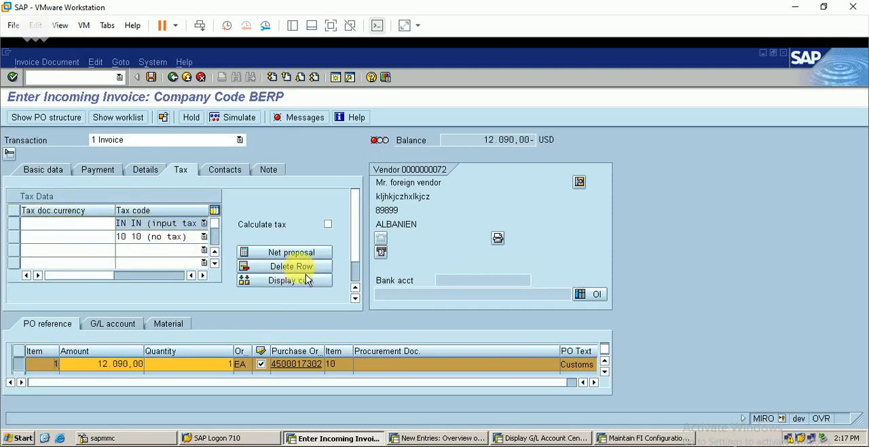
{"action": "left_click", "coordinate": [328, 224]}
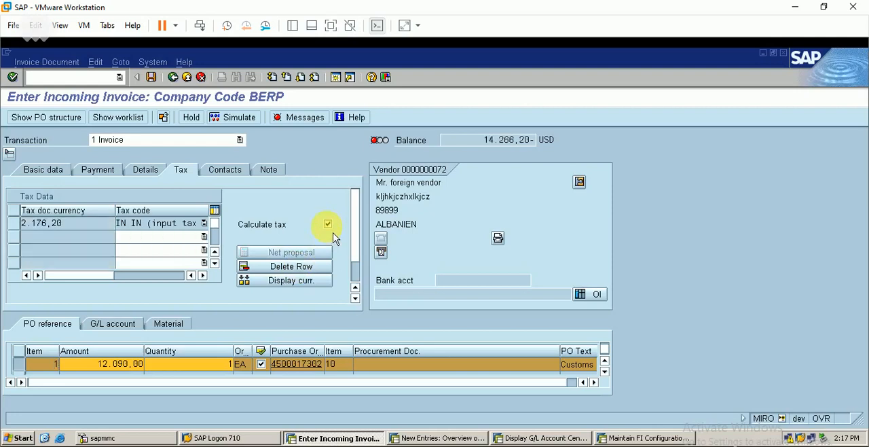
{"action": "left_click", "coordinate": [15, 224]}
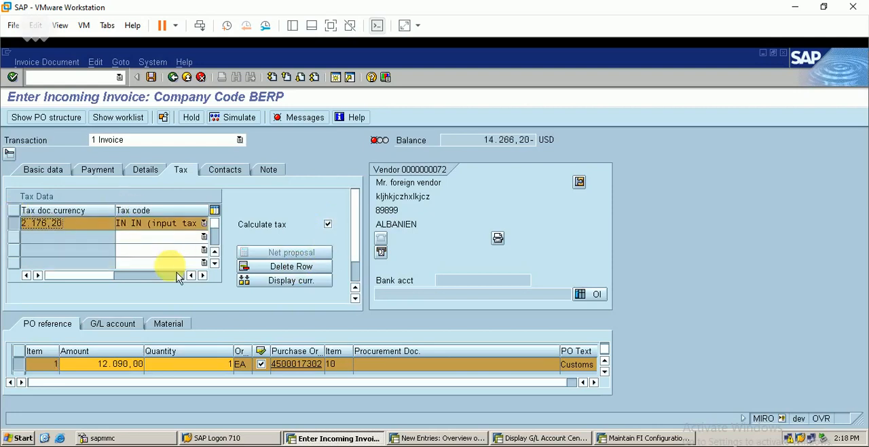
{"action": "left_click", "coordinate": [304, 279]}
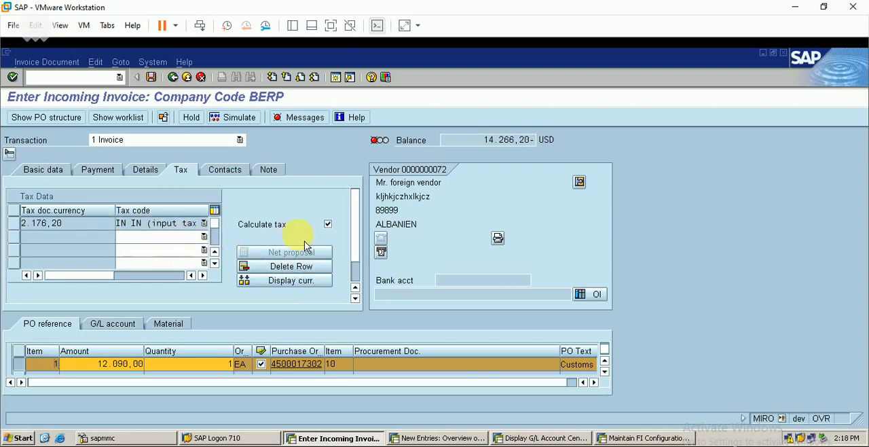
{"action": "left_click", "coordinate": [305, 270]}
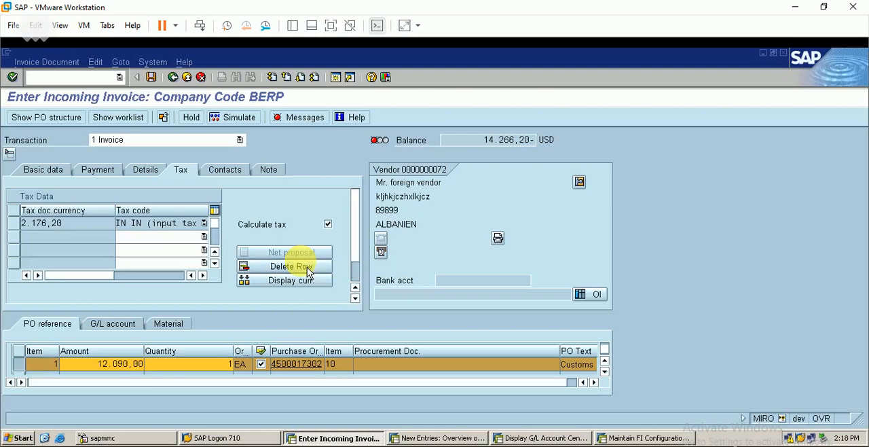
Try to assign tax code 10 (no tax) to the second tax row, and turn off automatic tax calculation
{"action": "left_click", "coordinate": [203, 237]}
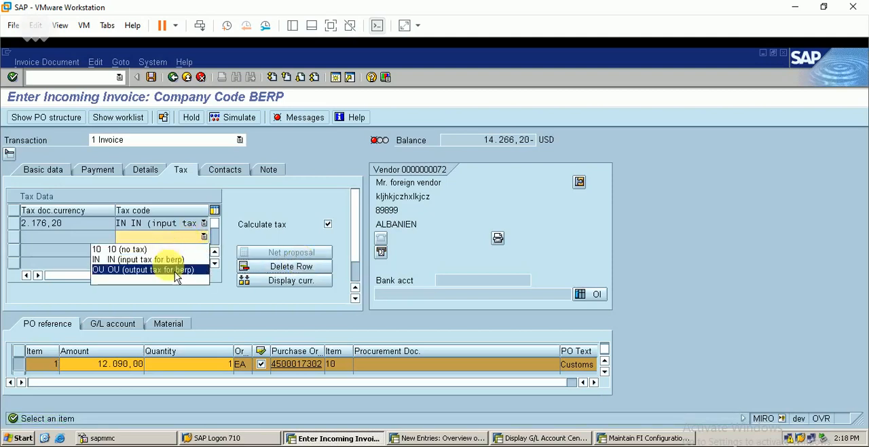
{"action": "left_click", "coordinate": [179, 250]}
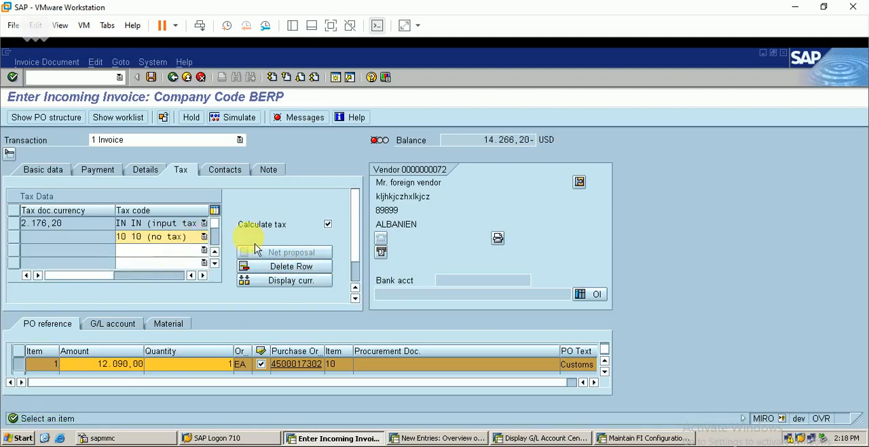
{"action": "left_click", "coordinate": [53, 171]}
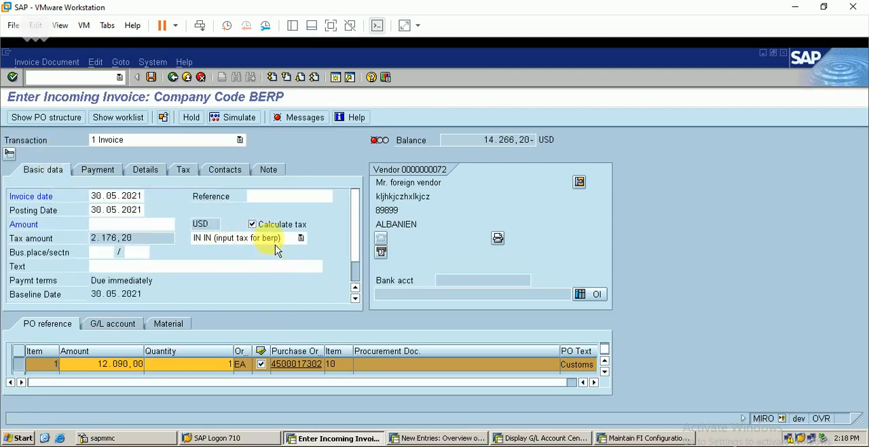
{"action": "left_click", "coordinate": [258, 227]}
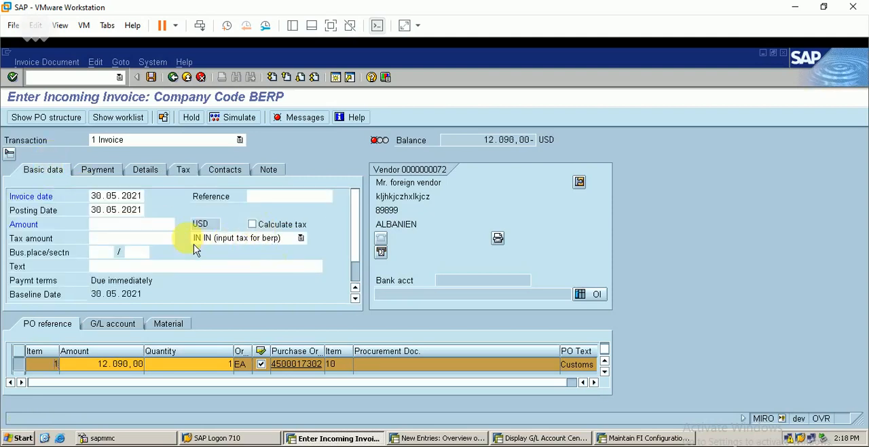
Try to remove the only IN (input tax) row from the invoice's tax data with tax calculation off
{"action": "left_click", "coordinate": [197, 174]}
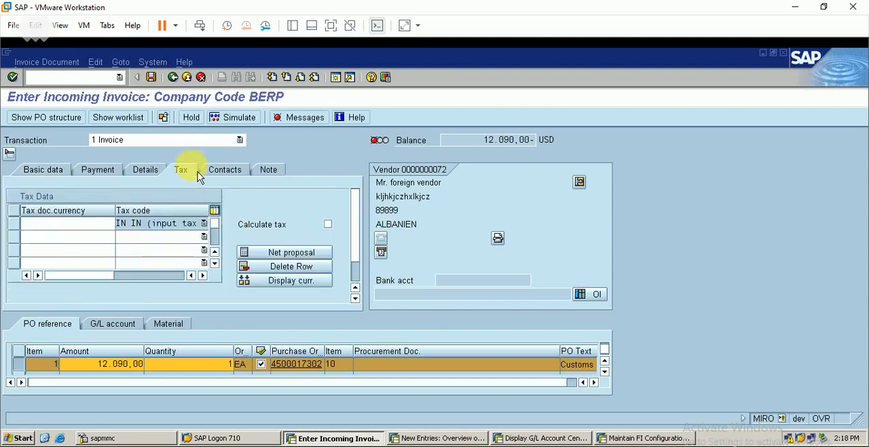
{"action": "left_click", "coordinate": [176, 227]}
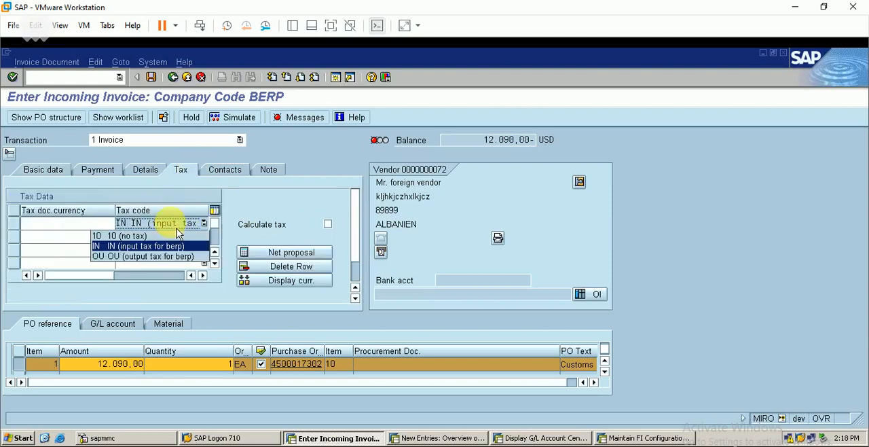
{"action": "left_click", "coordinate": [176, 227]}
{"action": "left_click", "coordinate": [16, 229]}
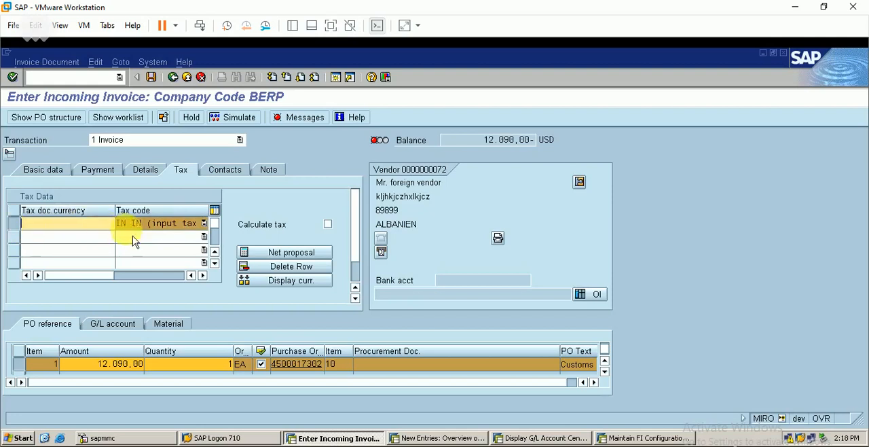
{"action": "left_click", "coordinate": [300, 270]}
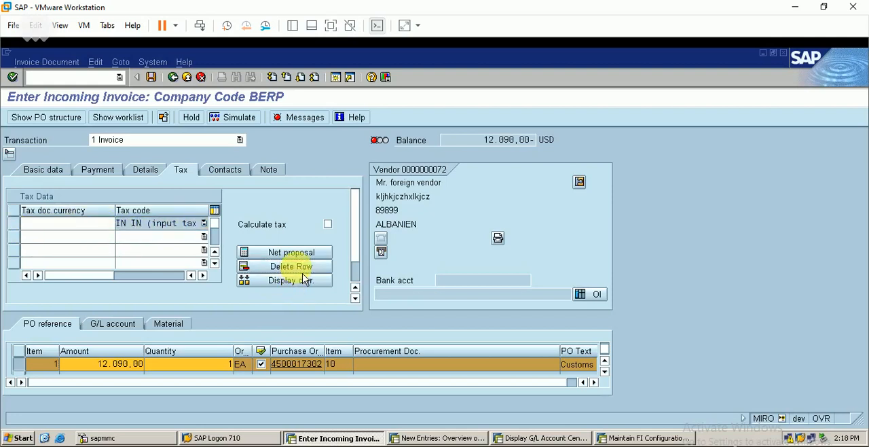
{"action": "left_click", "coordinate": [300, 269]}
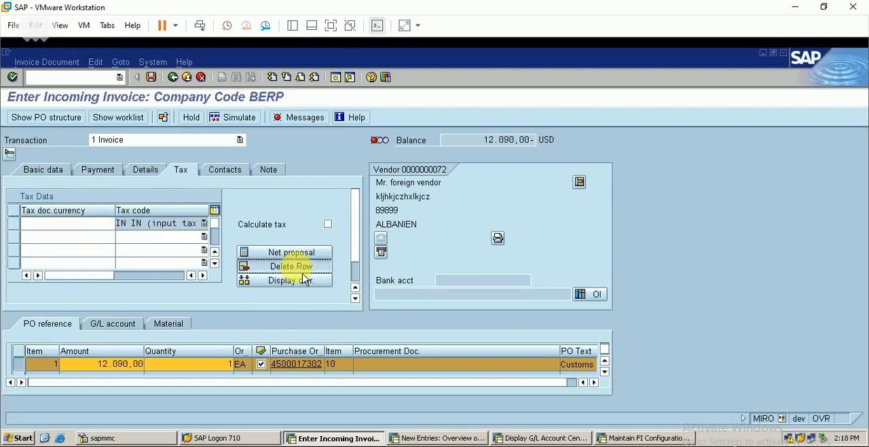
Add tax code 10 (no tax) in the second tax row and try to delete the IN row above it
{"action": "left_click", "coordinate": [181, 239]}
{"action": "left_click", "coordinate": [172, 250]}
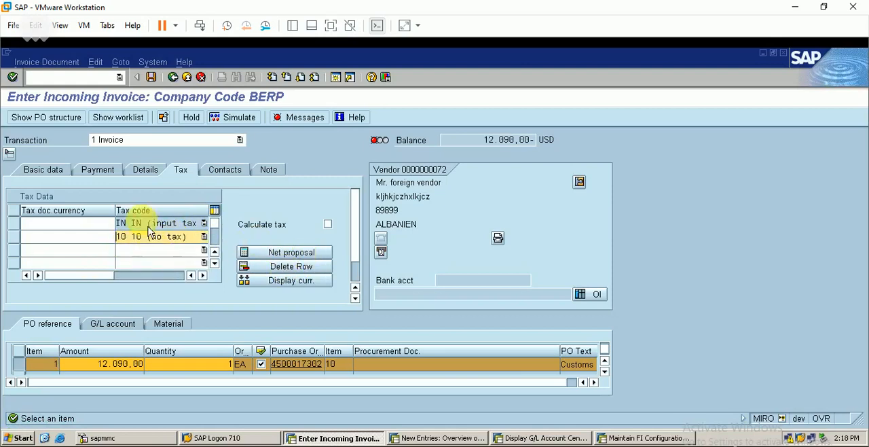
{"action": "left_click", "coordinate": [15, 224]}
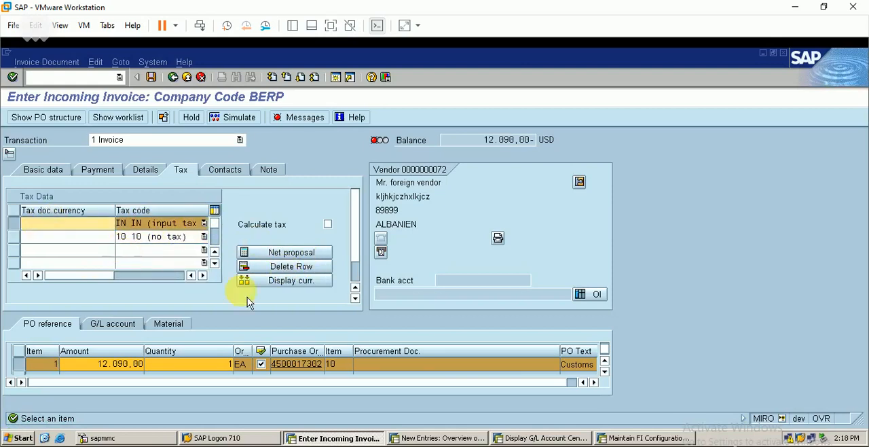
{"action": "left_click", "coordinate": [304, 277]}
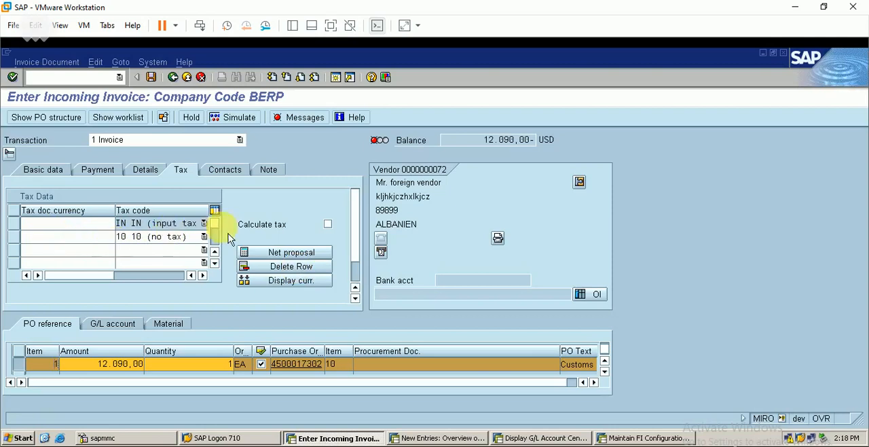
Set the invoice amount in the basic data to 12090 USD
{"action": "left_click", "coordinate": [47, 171]}
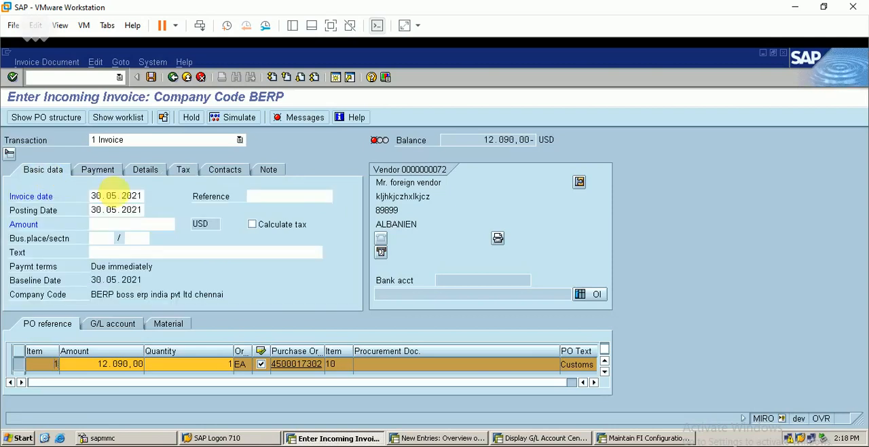
{"action": "left_click", "coordinate": [120, 224]}
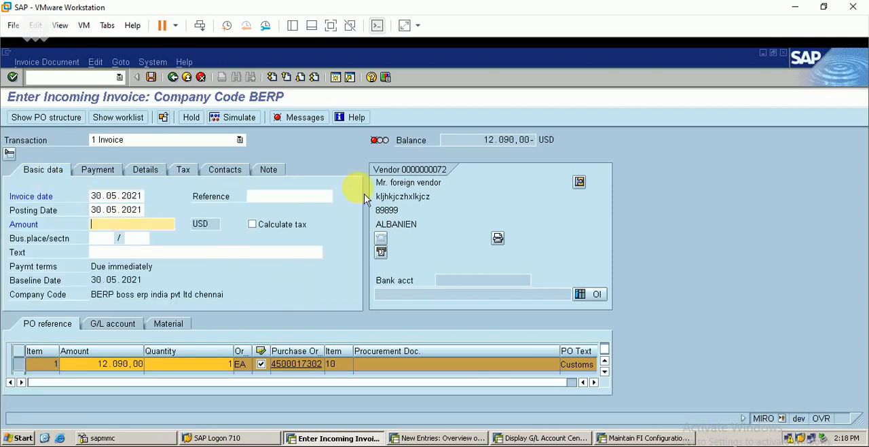
{"action": "type", "text": "12090"}
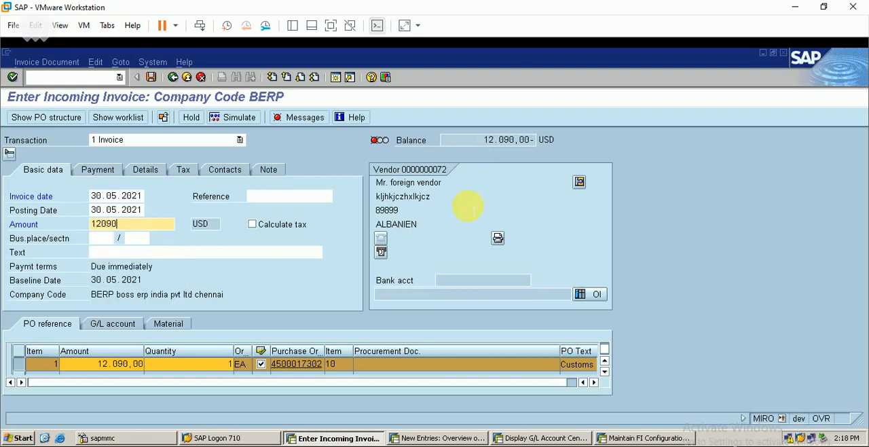
{"action": "key", "text": "Return"}
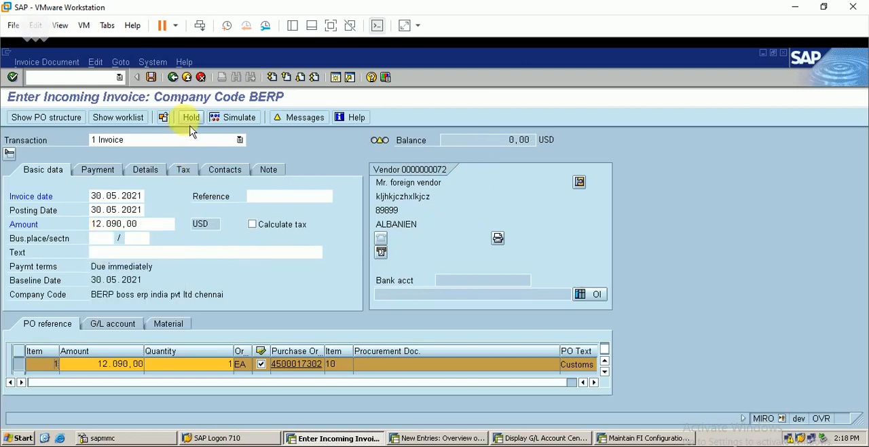
Try to post the invoice and review the messages in its verification log
{"action": "left_click", "coordinate": [152, 78]}
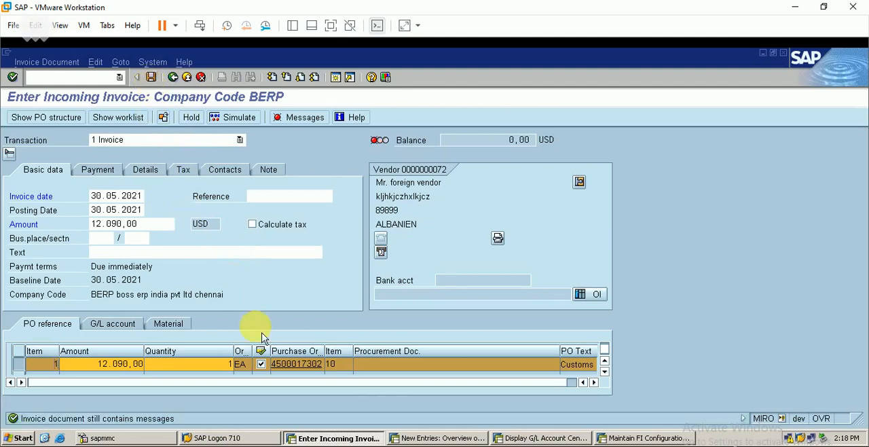
{"action": "left_click", "coordinate": [296, 118]}
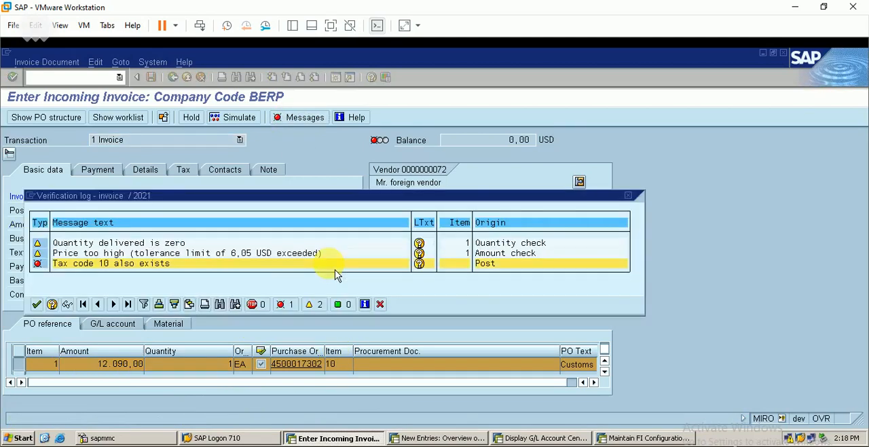
{"action": "left_click", "coordinate": [37, 305]}
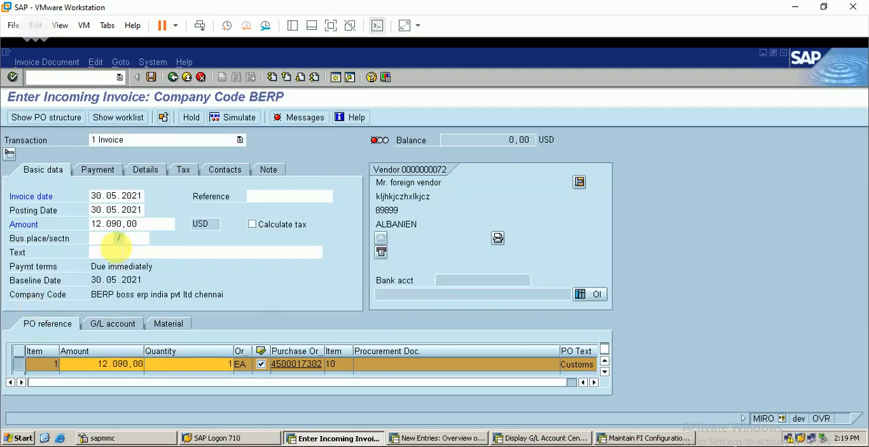
Try again to delete the IN (input tax) row from the invoice's tax data, reselecting tax code 10 (no tax) in the second row
{"action": "left_click", "coordinate": [185, 172]}
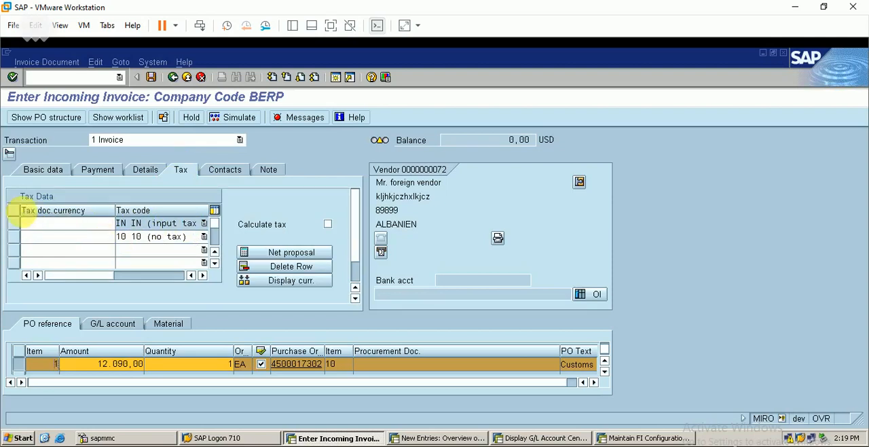
{"action": "left_click", "coordinate": [22, 227]}
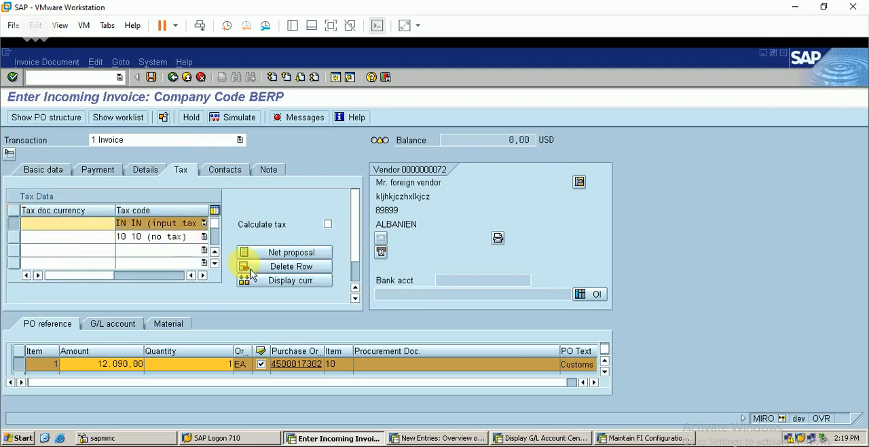
{"action": "left_click", "coordinate": [292, 268]}
{"action": "left_click", "coordinate": [176, 236]}
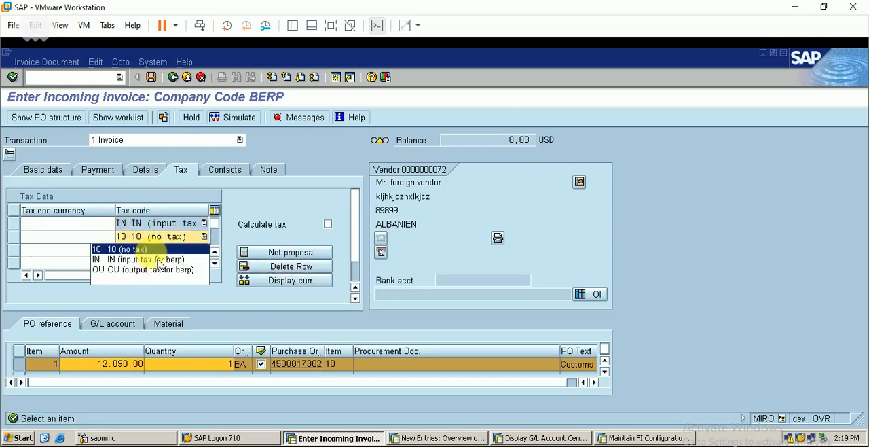
{"action": "left_click", "coordinate": [123, 249]}
{"action": "left_click", "coordinate": [22, 229]}
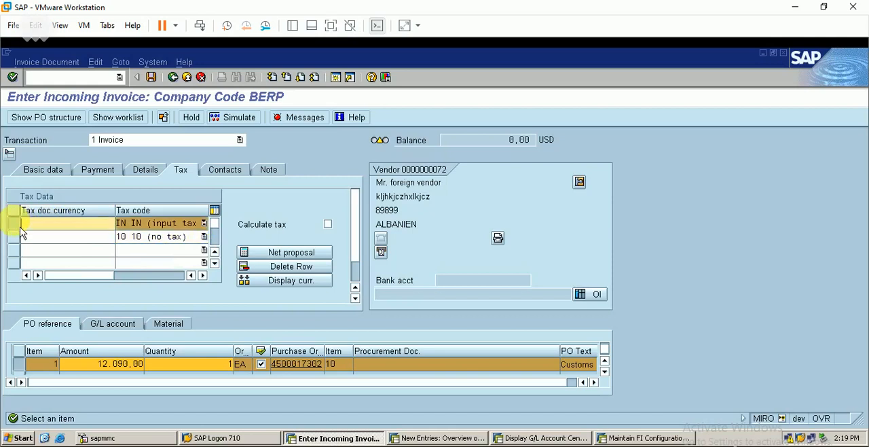
{"action": "left_click", "coordinate": [148, 245]}
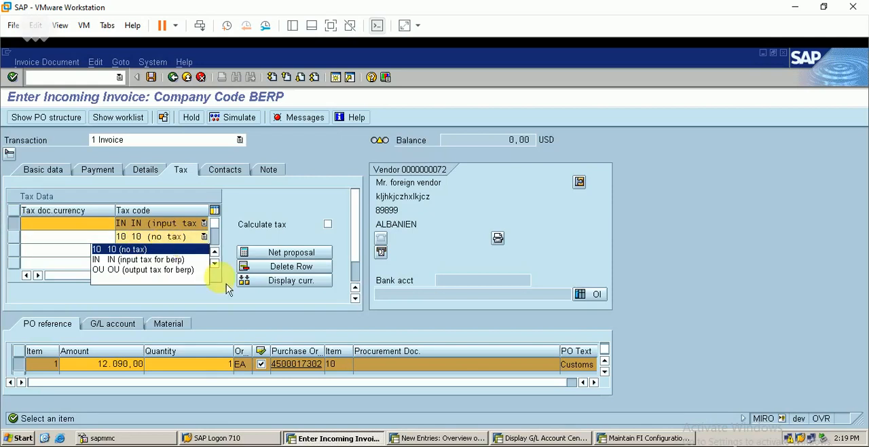
Change G/L account 20010 (customs clearing) to tax category 10 with posting without tax allowed, and save it despite the warning
{"action": "left_click", "coordinate": [535, 438]}
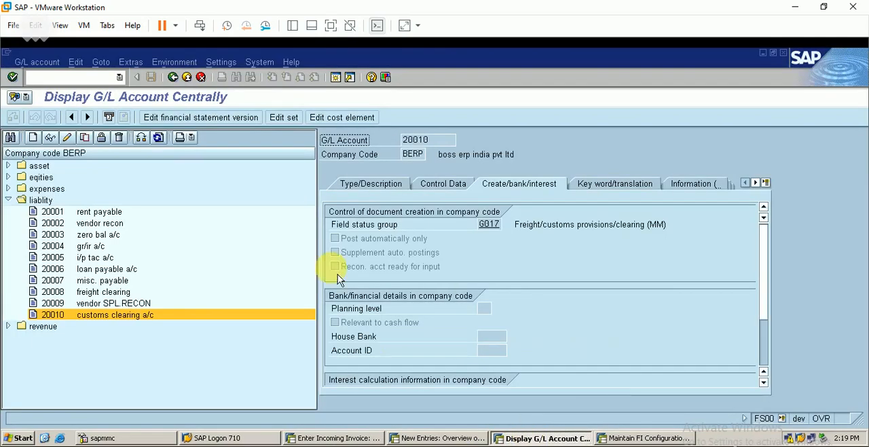
{"action": "left_click", "coordinate": [139, 319]}
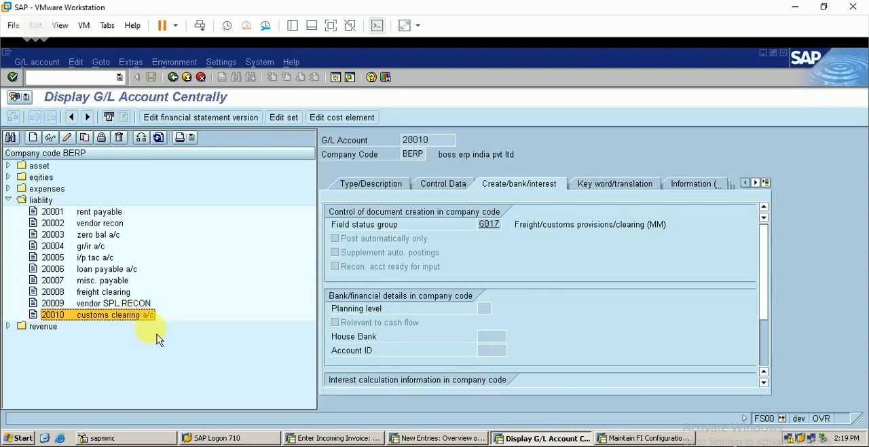
{"action": "left_click", "coordinate": [66, 137]}
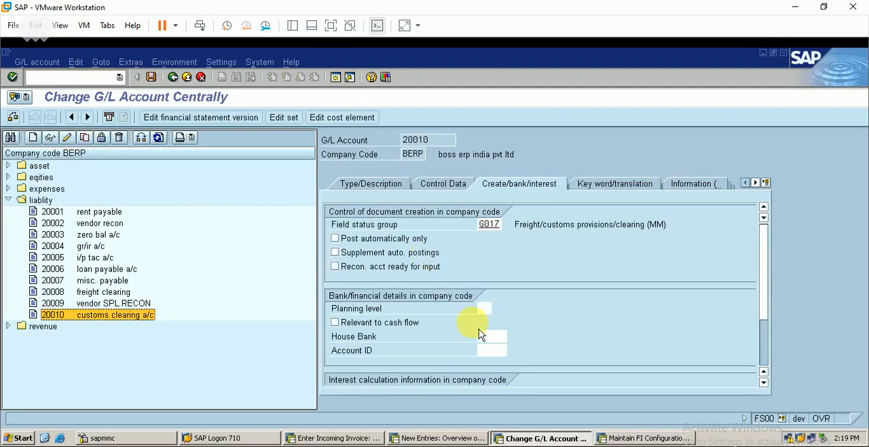
{"action": "left_click", "coordinate": [441, 185]}
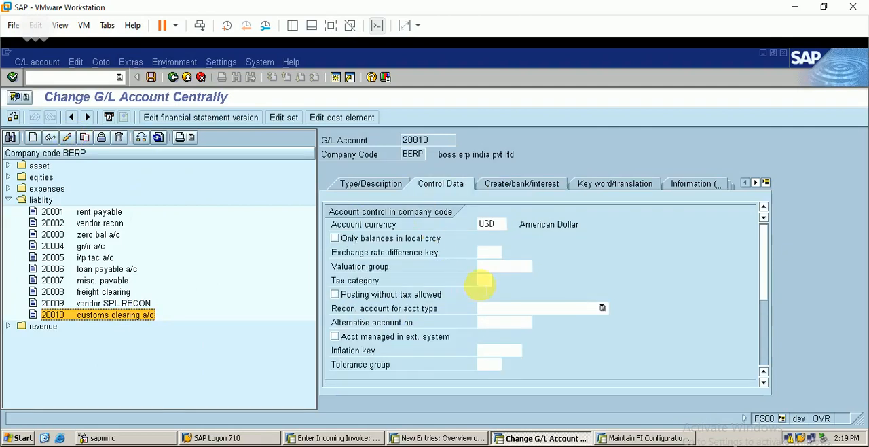
{"action": "left_click", "coordinate": [497, 281]}
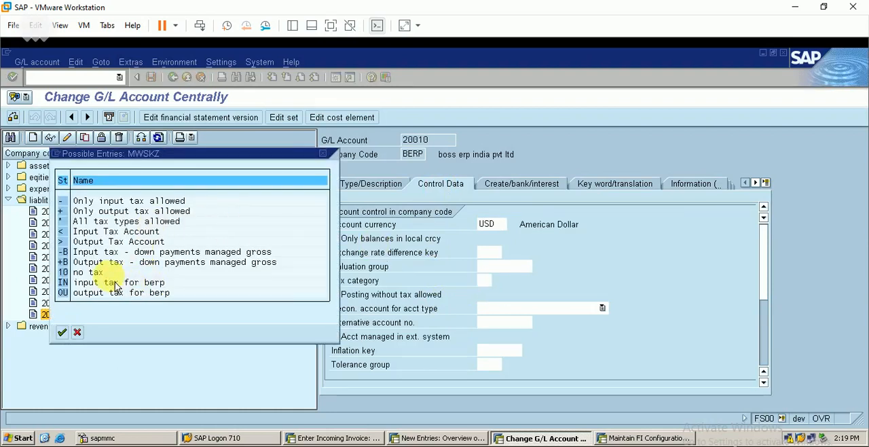
{"action": "double_click", "coordinate": [95, 272]}
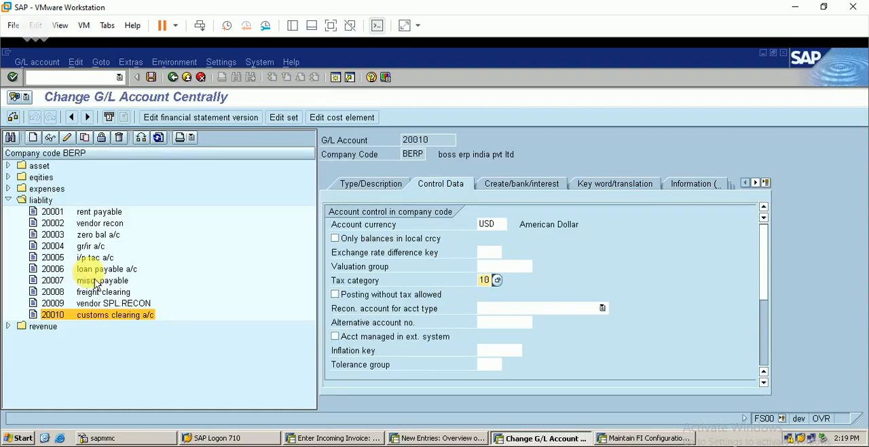
{"action": "left_click", "coordinate": [345, 301]}
{"action": "left_click", "coordinate": [346, 300]}
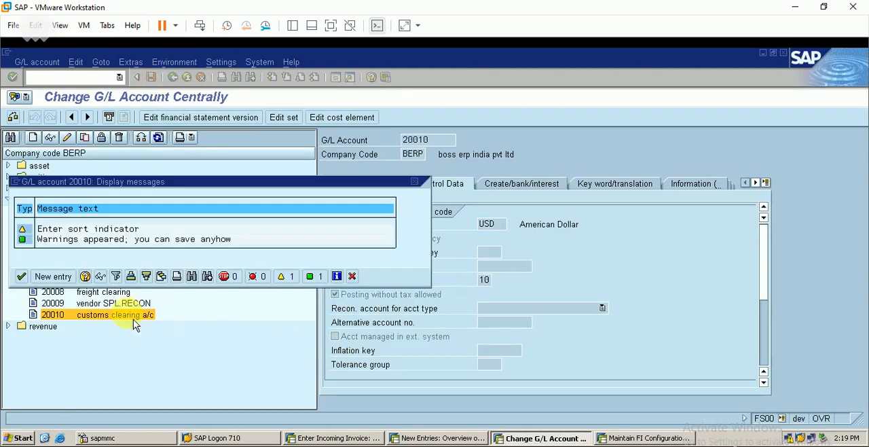
{"action": "left_click", "coordinate": [25, 276]}
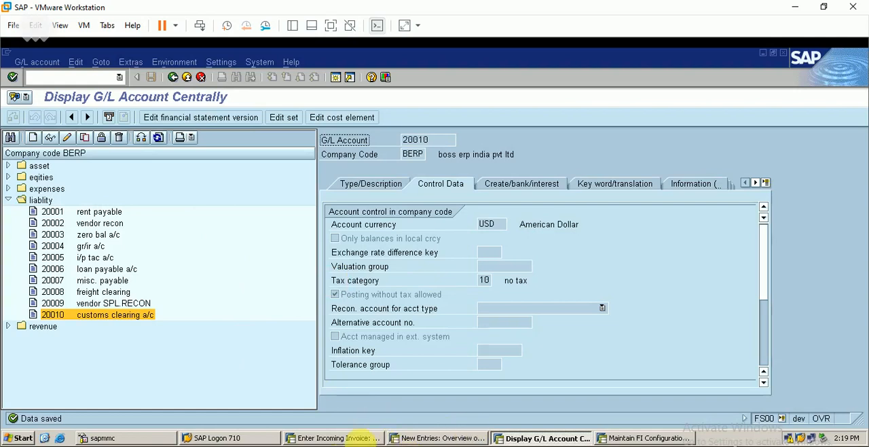
Return to the incoming invoice and try to delete the IN tax row, switching tax calculation on and off between attempts
{"action": "left_click", "coordinate": [348, 437]}
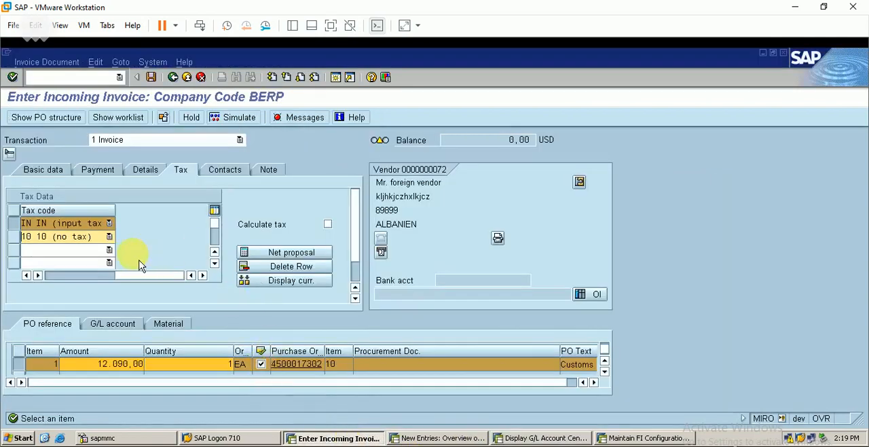
{"action": "left_click", "coordinate": [52, 277]}
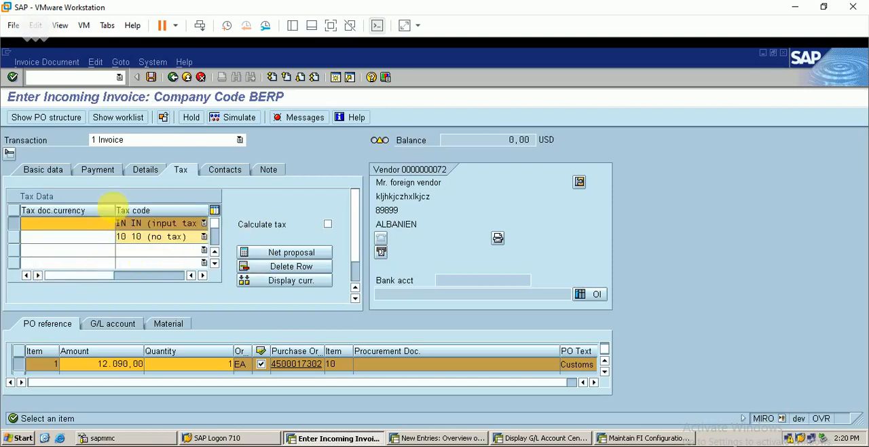
{"action": "left_click", "coordinate": [275, 266]}
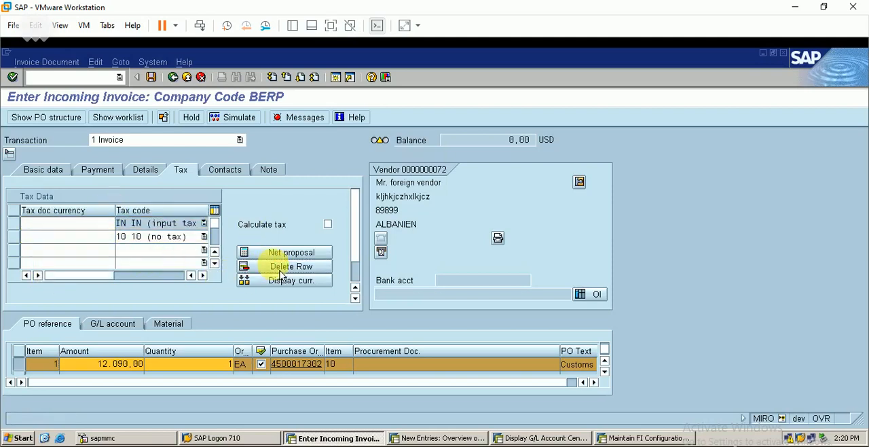
{"action": "left_click", "coordinate": [329, 224]}
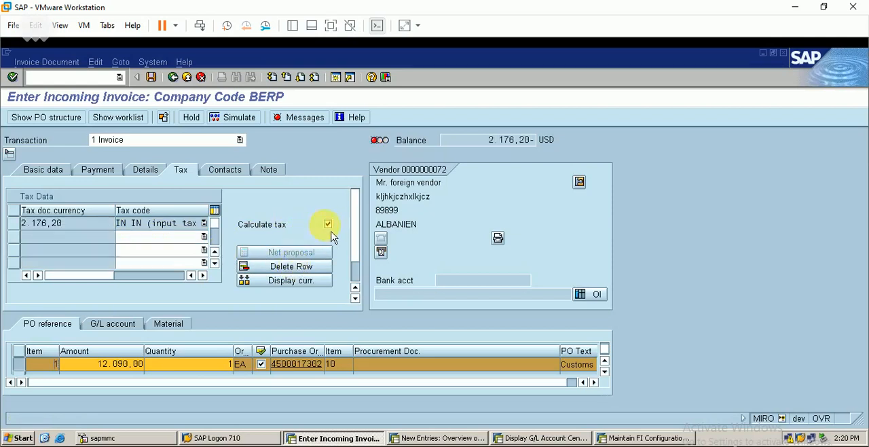
{"action": "left_click", "coordinate": [328, 225]}
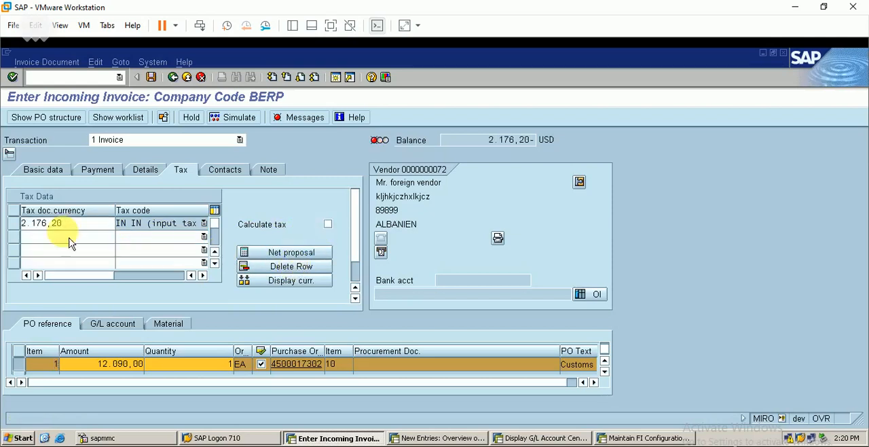
{"action": "left_click", "coordinate": [15, 225]}
{"action": "left_click", "coordinate": [298, 269]}
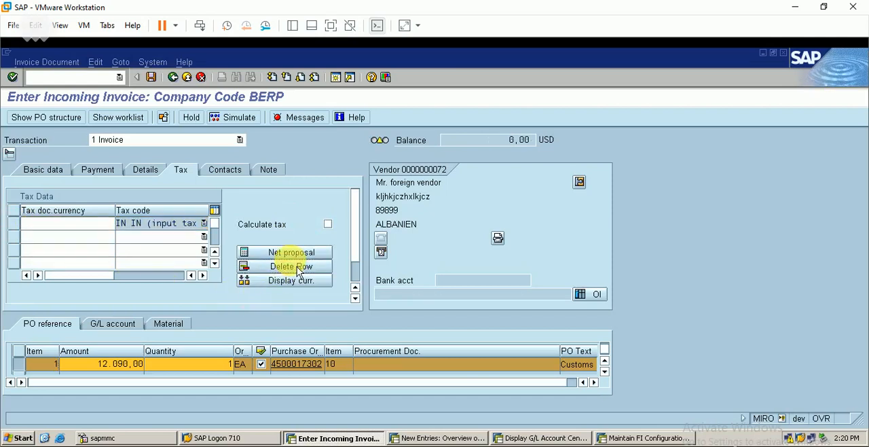
Add tax code 10 (no tax) in the second row of the invoice's tax data and leave the third row empty
{"action": "left_click", "coordinate": [186, 240]}
{"action": "double_click", "coordinate": [178, 251]}
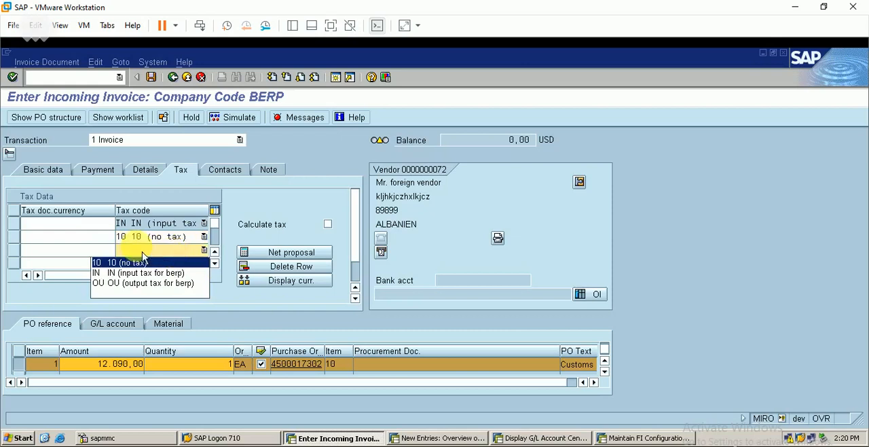
{"action": "left_click", "coordinate": [277, 225]}
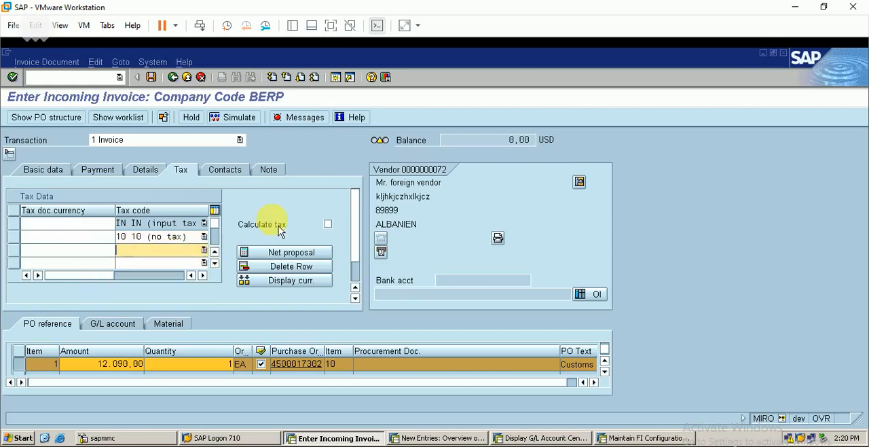
Try to post the customs invoice from the basic data and review its verification log
{"action": "left_click", "coordinate": [57, 176]}
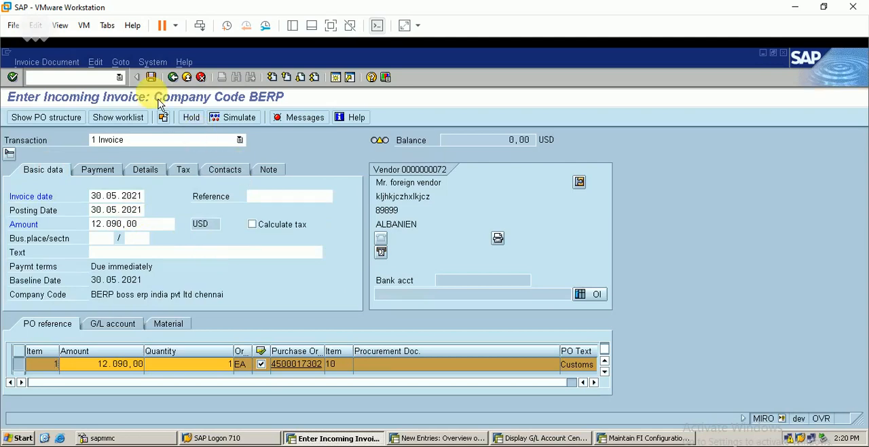
{"action": "left_click", "coordinate": [152, 77]}
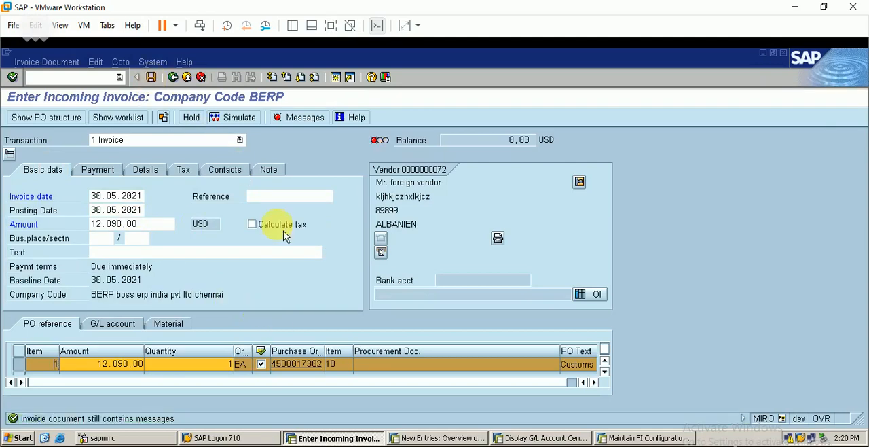
{"action": "left_click", "coordinate": [305, 126]}
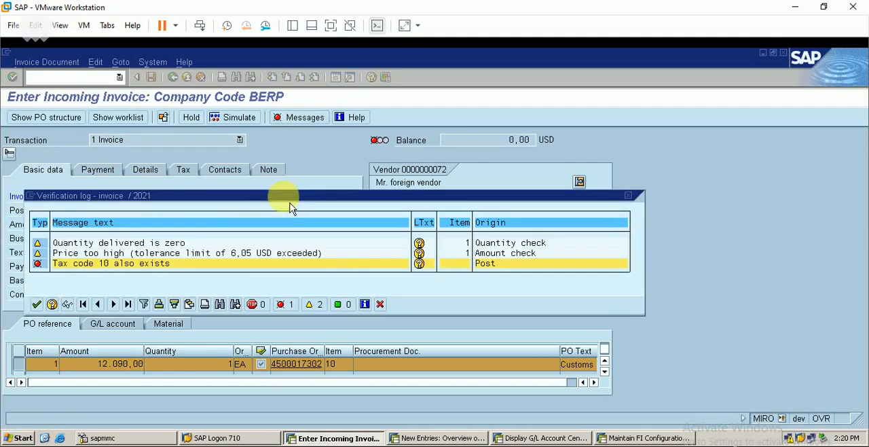
{"action": "left_click", "coordinate": [38, 305]}
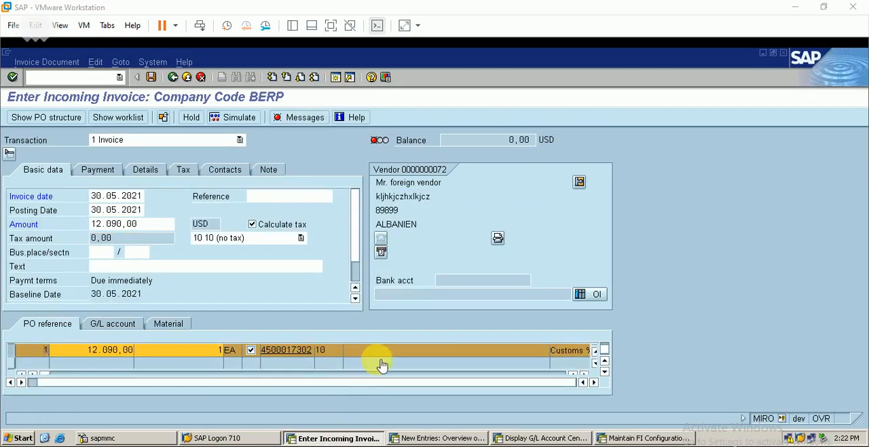
Check the invoice's tax code rows with tax calculation on, and try to post the invoice to review its messages
{"action": "left_click", "coordinate": [183, 170]}
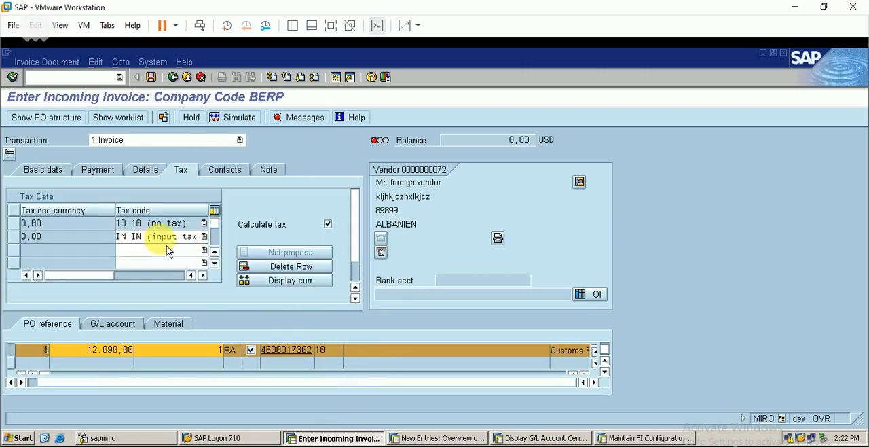
{"action": "left_click", "coordinate": [57, 171]}
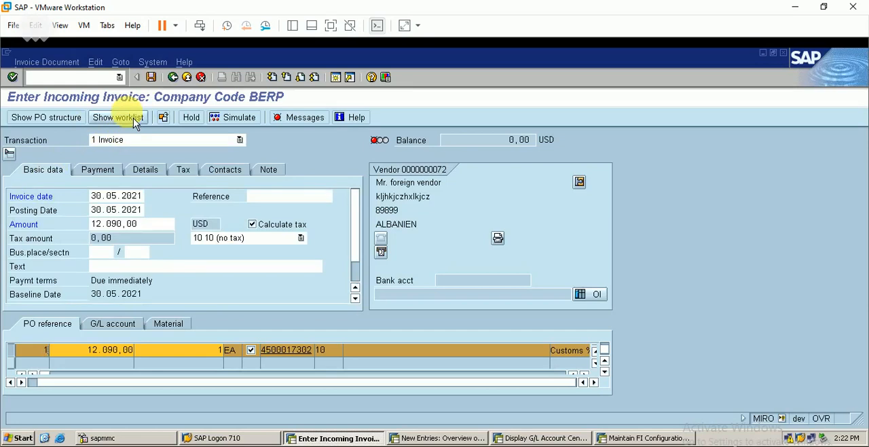
{"action": "left_click", "coordinate": [153, 77]}
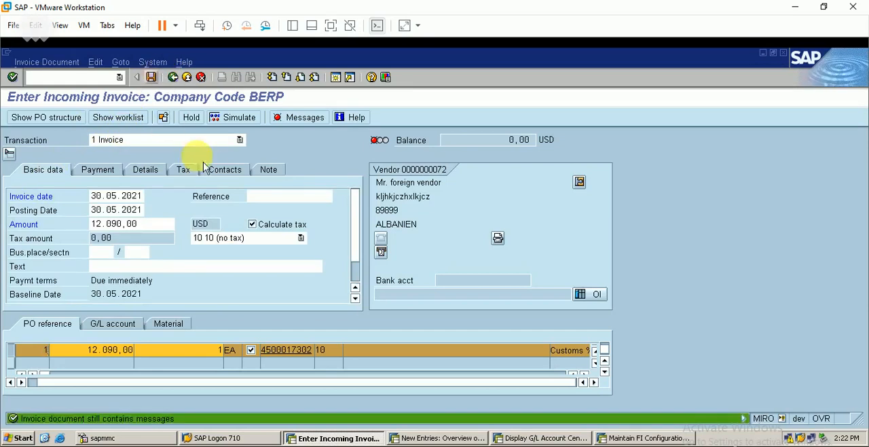
{"action": "left_click", "coordinate": [312, 120]}
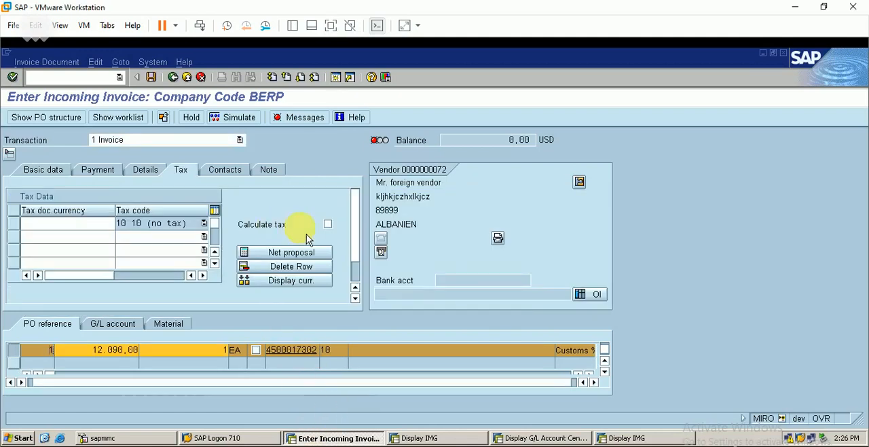
Simulate the invoice posting with tax calculation turned on and examine the verification log
{"action": "left_click", "coordinate": [327, 224]}
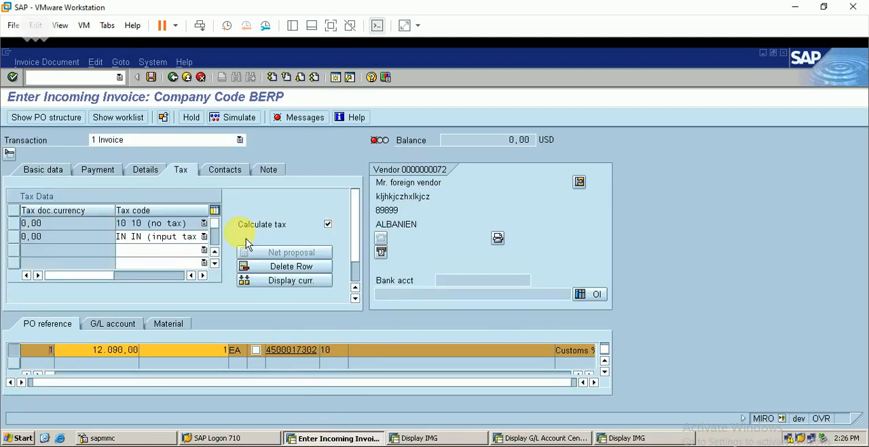
{"action": "left_click", "coordinate": [47, 171]}
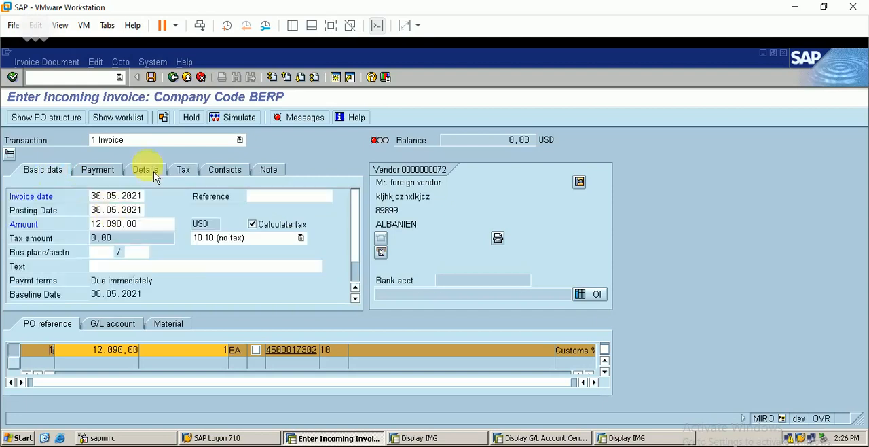
{"action": "left_click", "coordinate": [234, 118]}
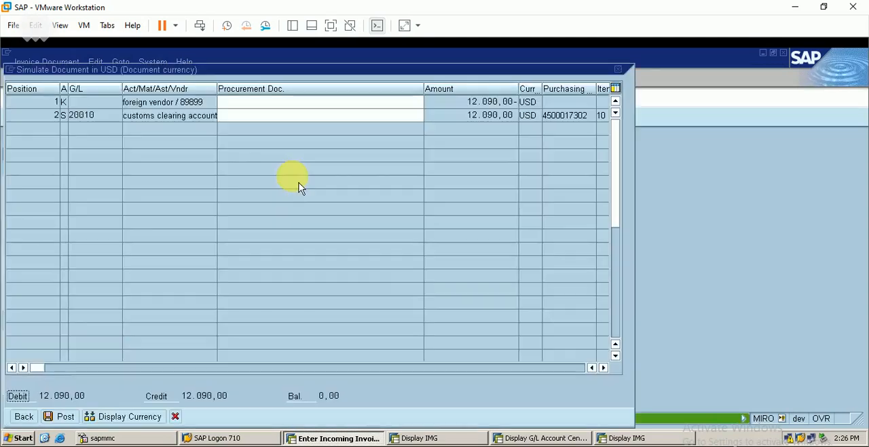
{"action": "left_click", "coordinate": [27, 420]}
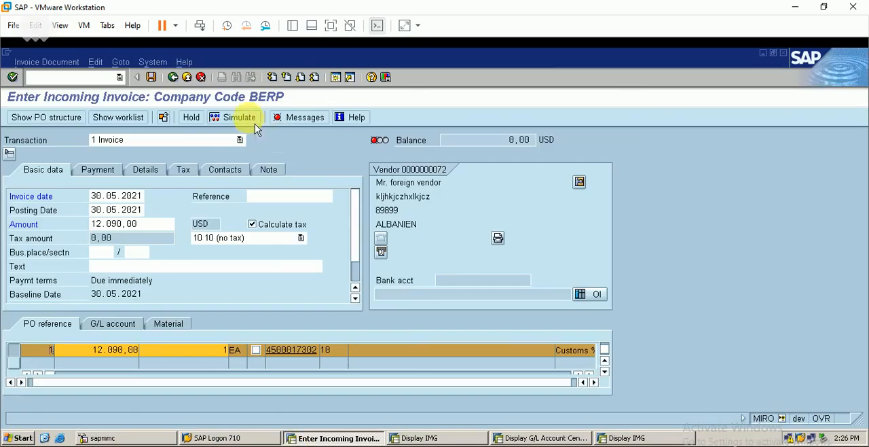
{"action": "left_click", "coordinate": [280, 117]}
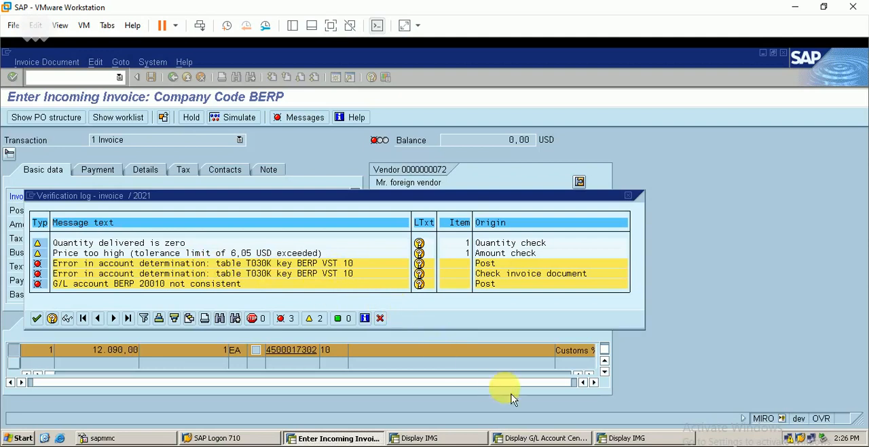
Open tax code 10 for country IN in Define Tax Codes for Sales and Purchases, within the Financial Accounting (New) global settings of the other IMG session
{"action": "left_click", "coordinate": [623, 438]}
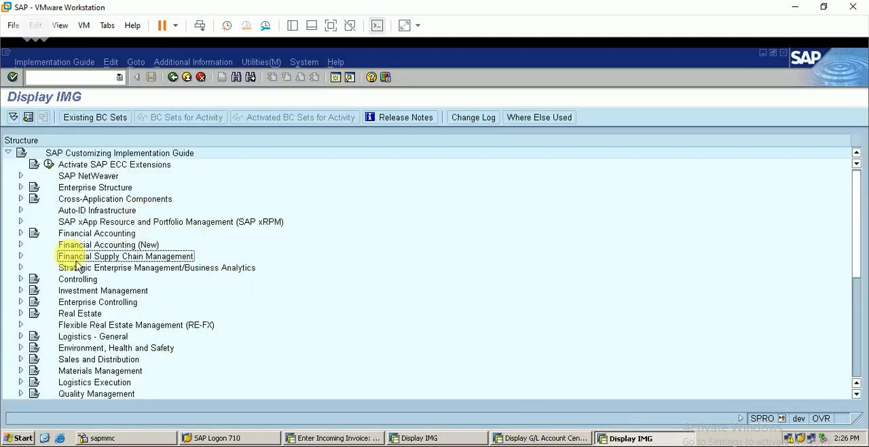
{"action": "left_click", "coordinate": [21, 244]}
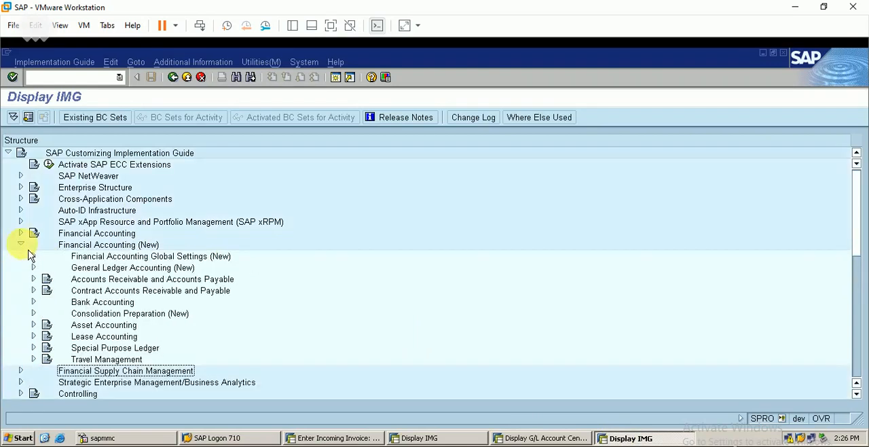
{"action": "left_click", "coordinate": [34, 256]}
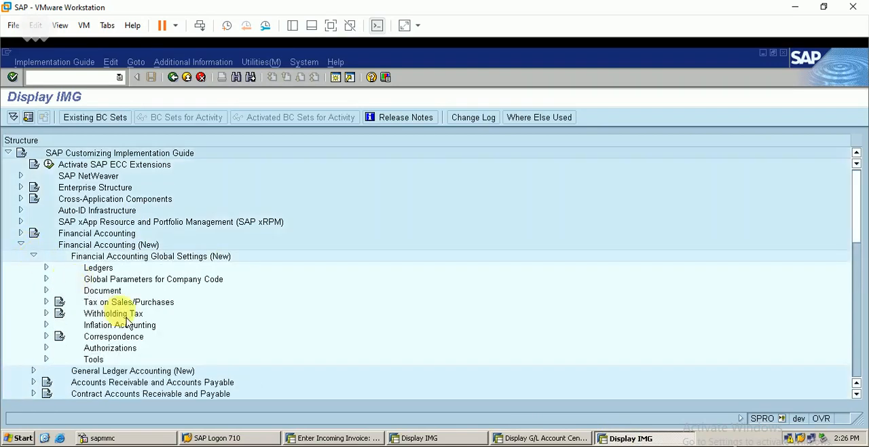
{"action": "left_click", "coordinate": [46, 301]}
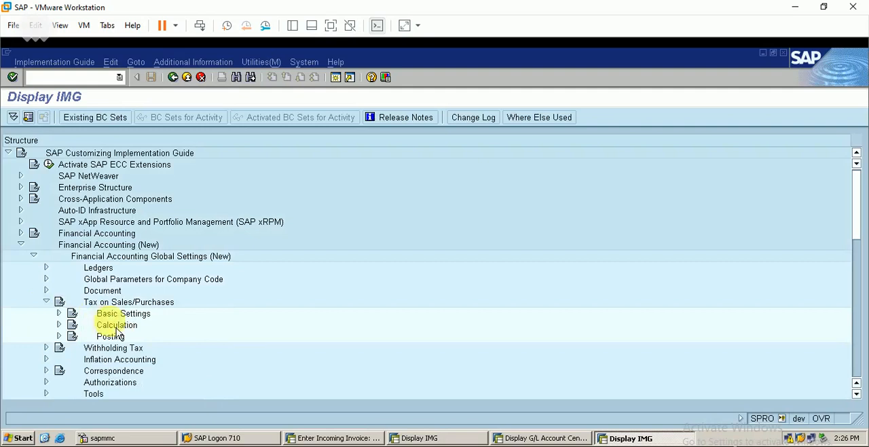
{"action": "left_click", "coordinate": [59, 324]}
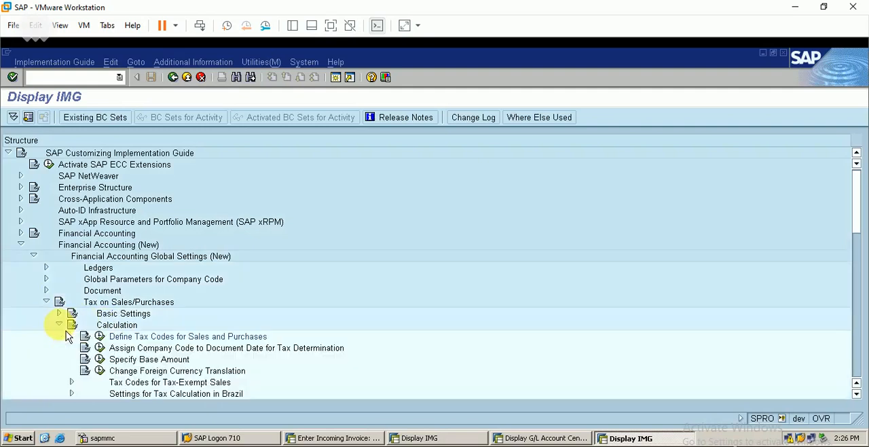
{"action": "left_click", "coordinate": [100, 338]}
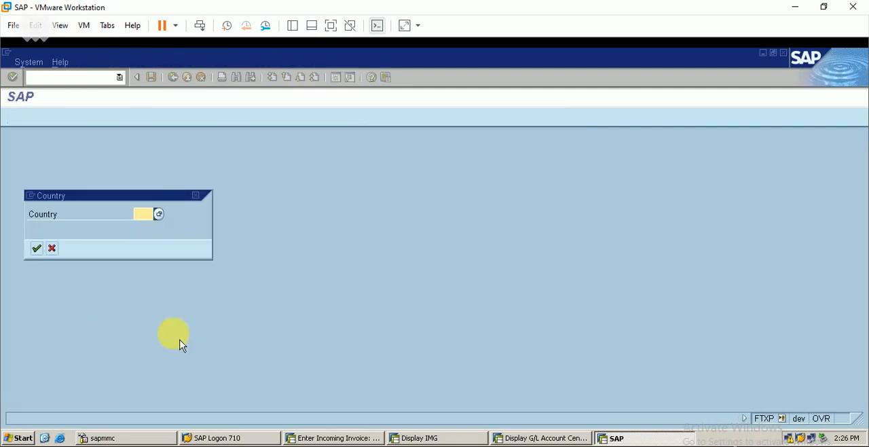
{"action": "key", "text": "Return"}
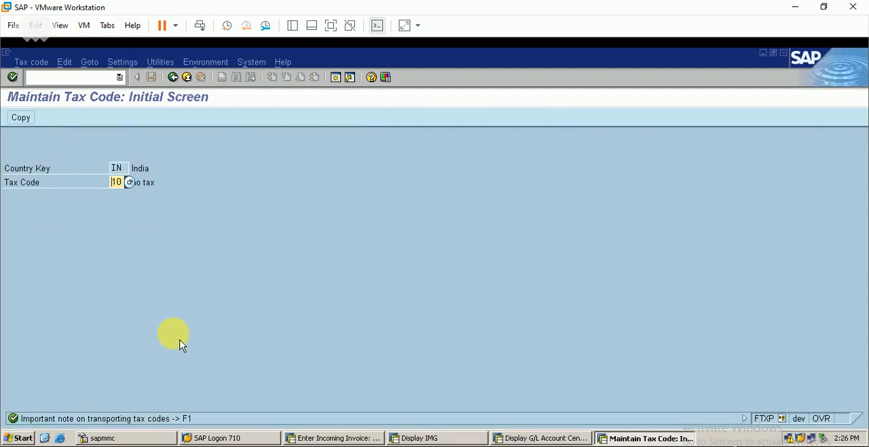
{"action": "key", "text": "Return"}
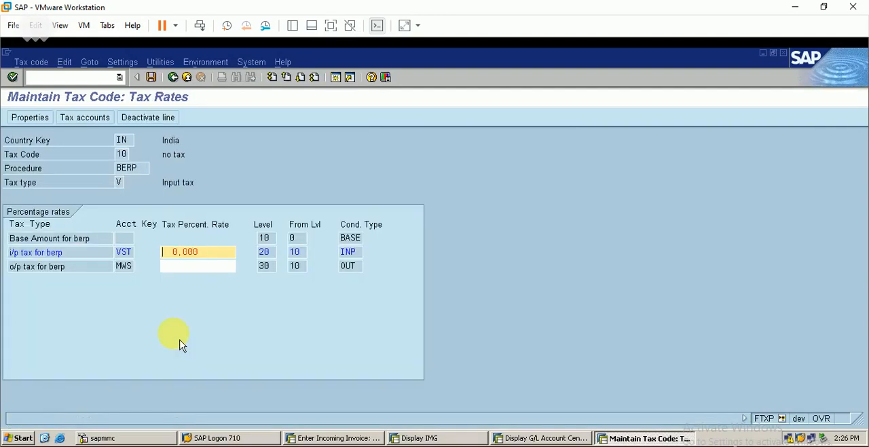
Assign the input tax G/L account 20005 to transaction key VST of tax code 10 in chart of accounts BERP, and save
{"action": "left_click", "coordinate": [93, 125]}
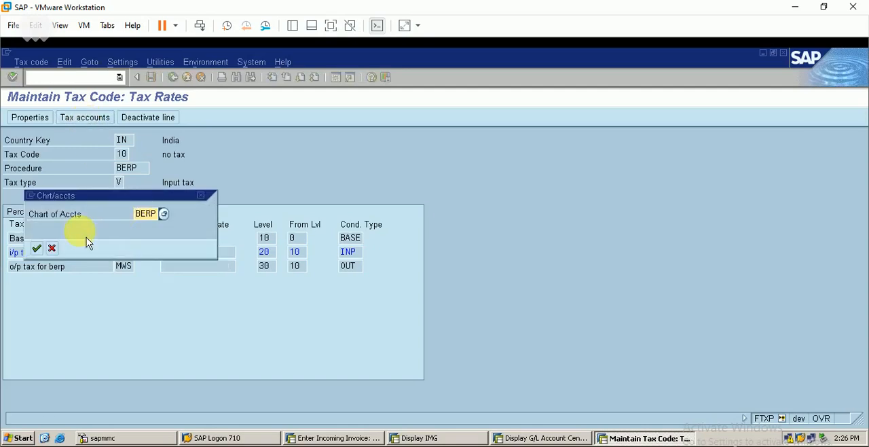
{"action": "key", "text": "Return"}
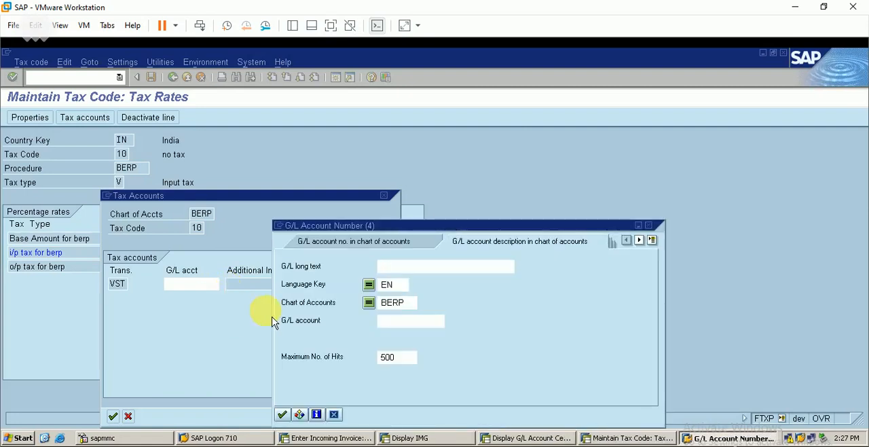
{"action": "key", "text": "Return"}
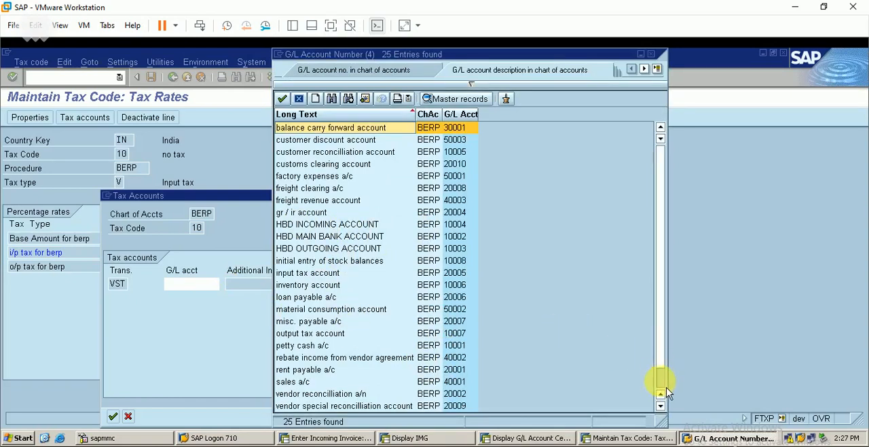
{"action": "scroll", "coordinate": [667, 392], "scroll_direction": "down", "scroll_amount": 1}
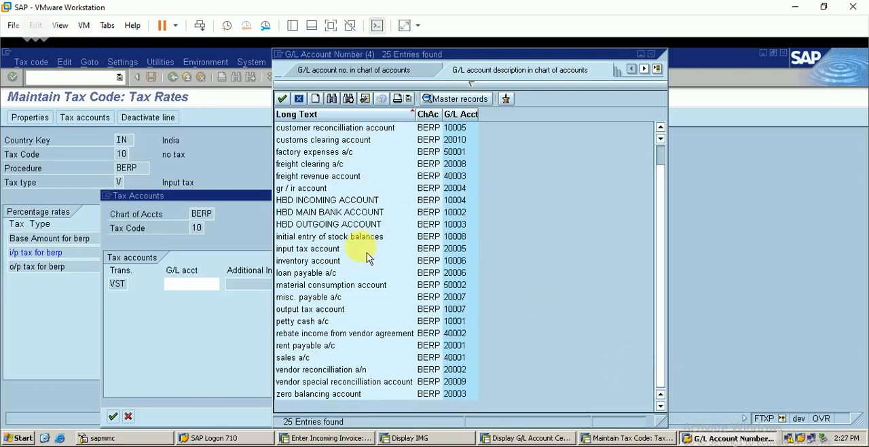
{"action": "double_click", "coordinate": [329, 250]}
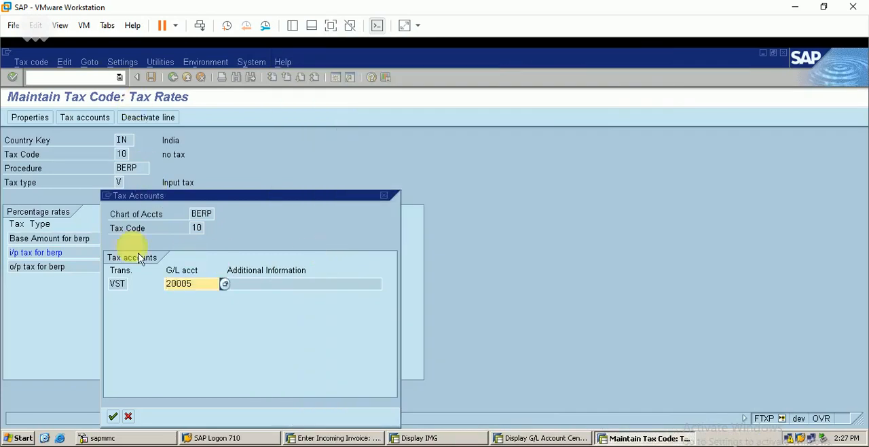
{"action": "left_click", "coordinate": [114, 417]}
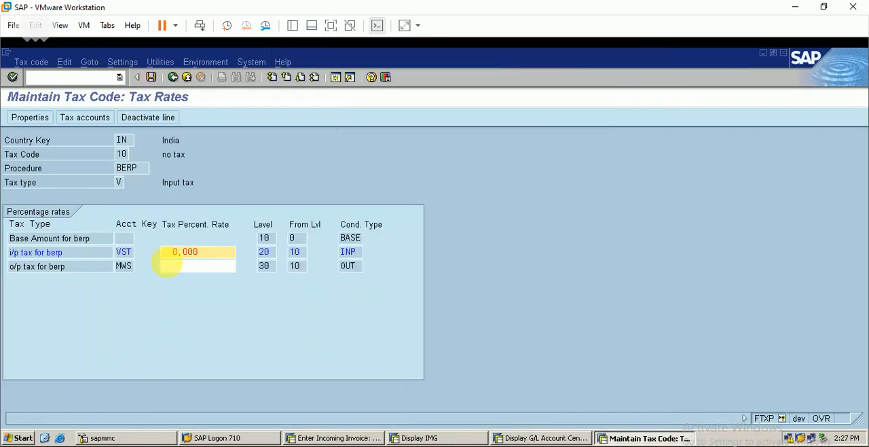
{"action": "left_click", "coordinate": [151, 77]}
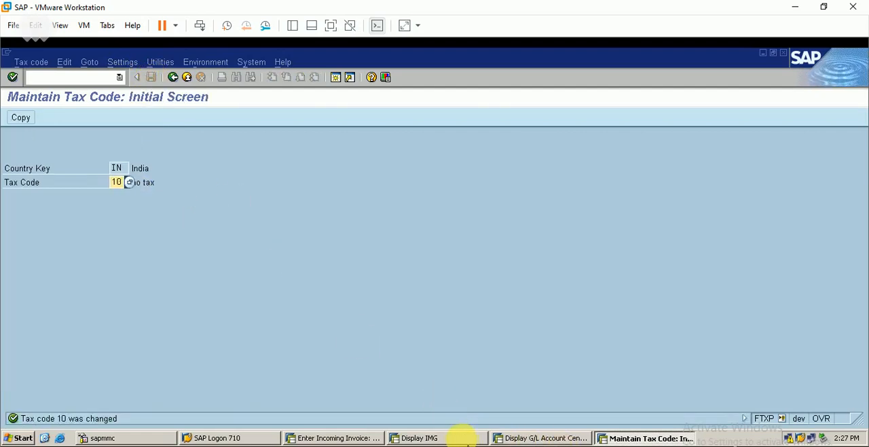
Return to the customs invoice, dismiss its verification log, and simulate the posting to examine the document's line items
{"action": "left_click", "coordinate": [459, 437]}
{"action": "left_click", "coordinate": [343, 438]}
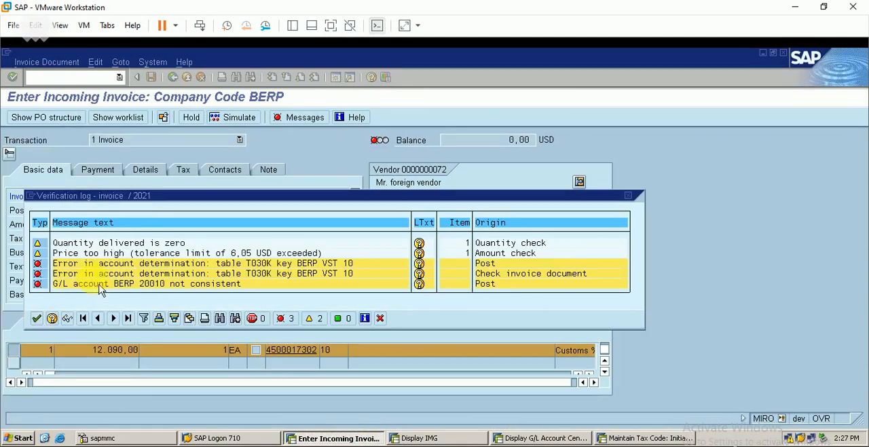
{"action": "left_click", "coordinate": [37, 318]}
{"action": "left_click", "coordinate": [234, 117]}
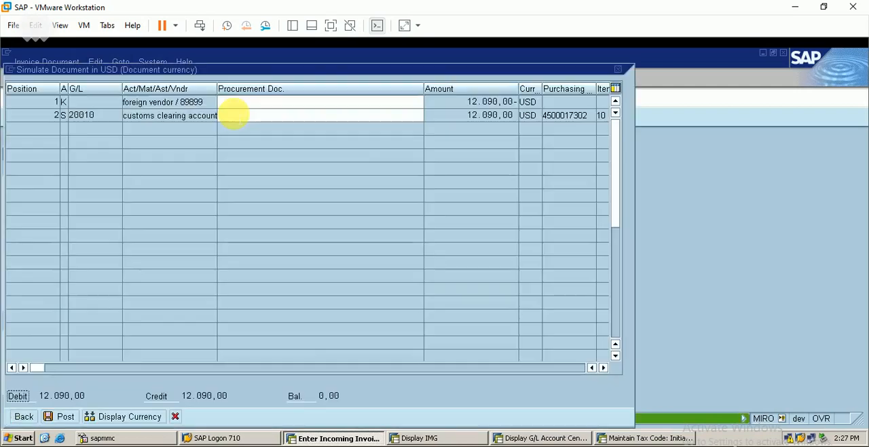
{"action": "left_click", "coordinate": [24, 416]}
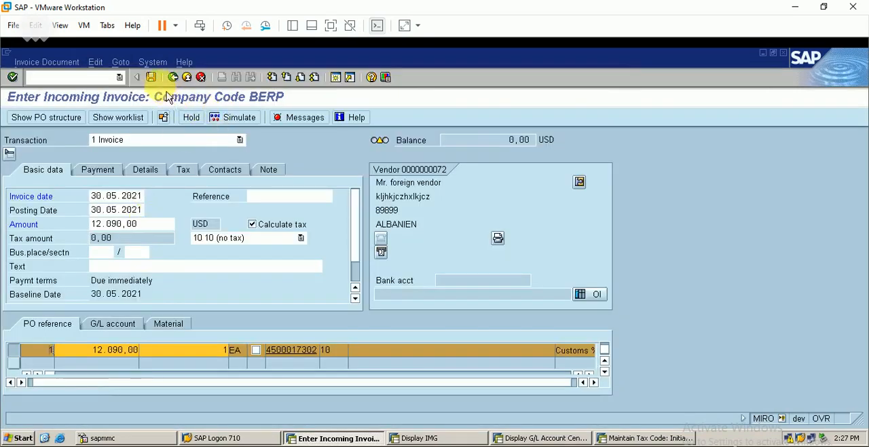
Try to post the customs invoice from the entry screen and review the remaining messages
{"action": "left_click", "coordinate": [151, 77]}
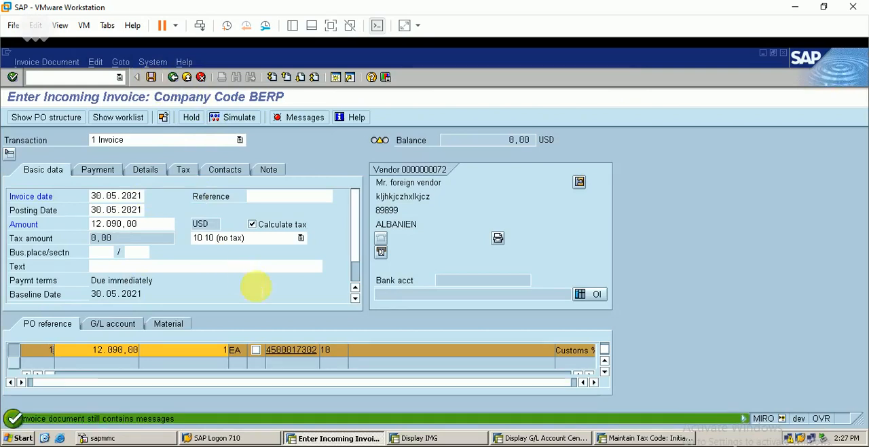
{"action": "left_click", "coordinate": [285, 117]}
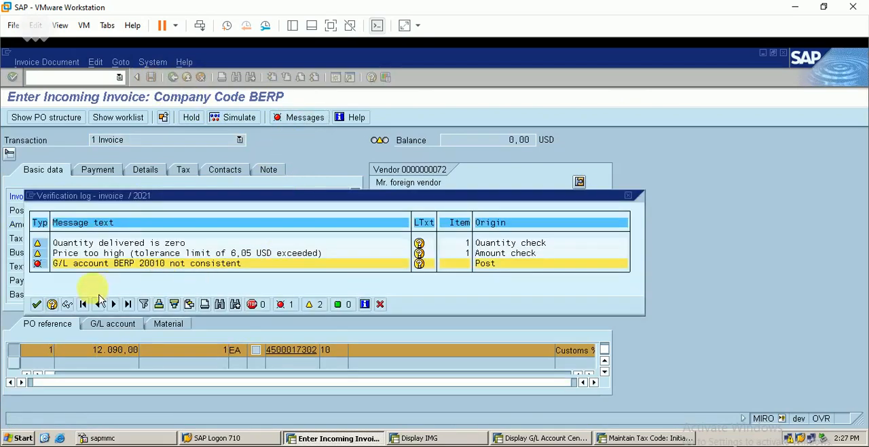
{"action": "left_click", "coordinate": [40, 305]}
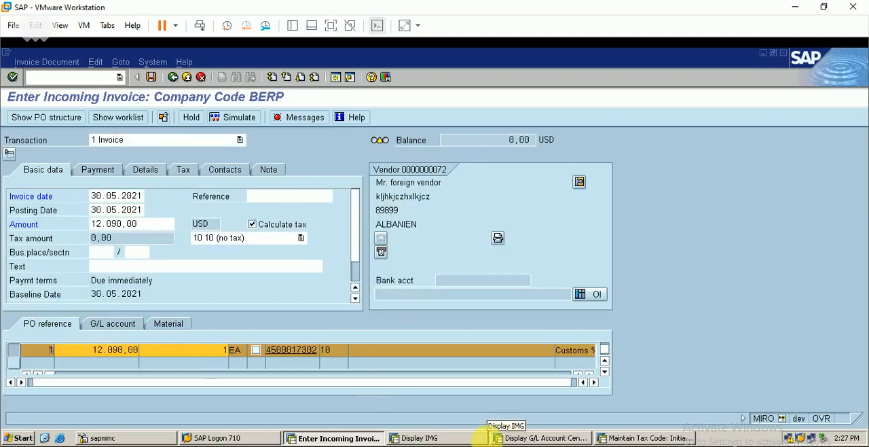
Set customs clearing account 20010 to currency INR with only balances in local currency, and save it despite the sort indicator warning
{"action": "left_click", "coordinate": [543, 438]}
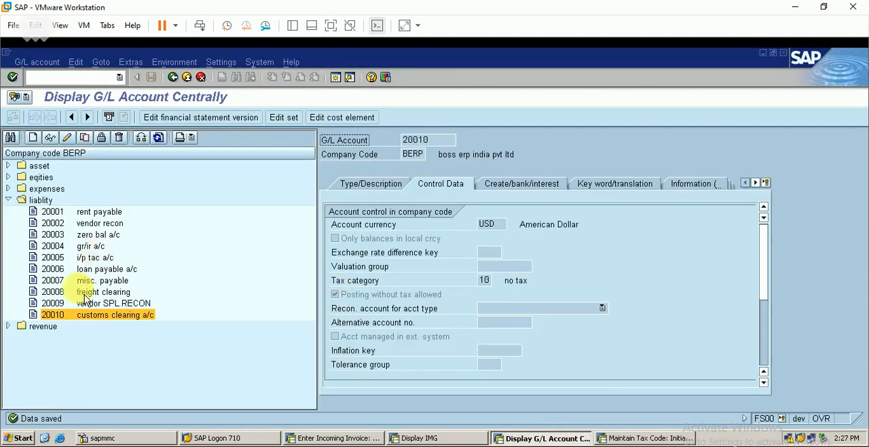
{"action": "double_click", "coordinate": [112, 316]}
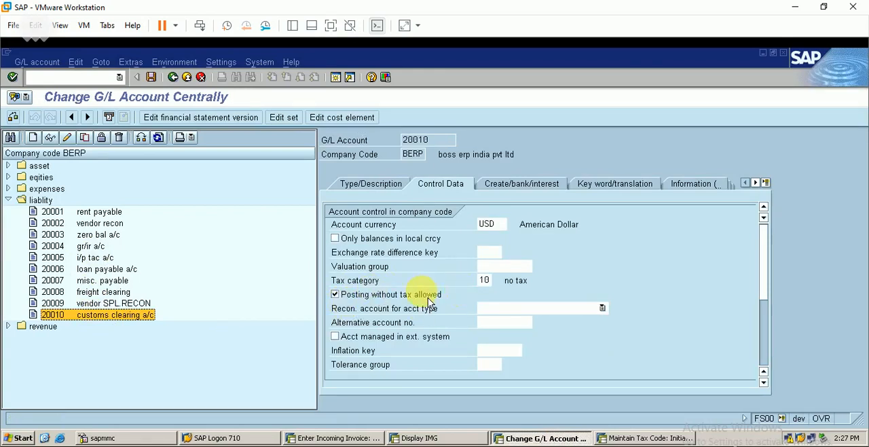
{"action": "left_click", "coordinate": [489, 225]}
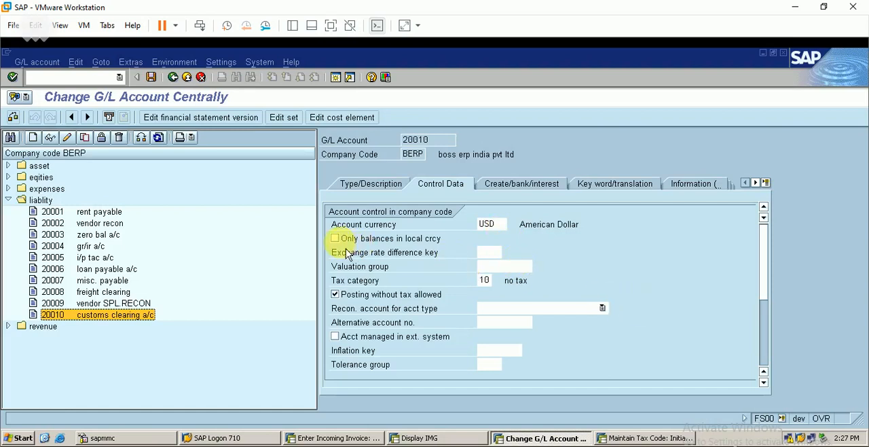
{"action": "left_click", "coordinate": [339, 239]}
{"action": "left_click", "coordinate": [493, 225]}
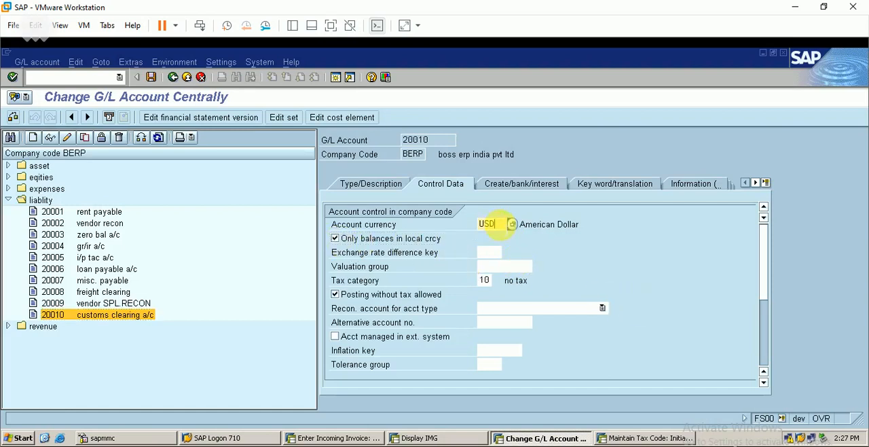
{"action": "key", "text": "BackSpace"}
{"action": "key", "text": "BackSpace"}
{"action": "key", "text": "BackSpace"}
{"action": "key", "text": "Return"}
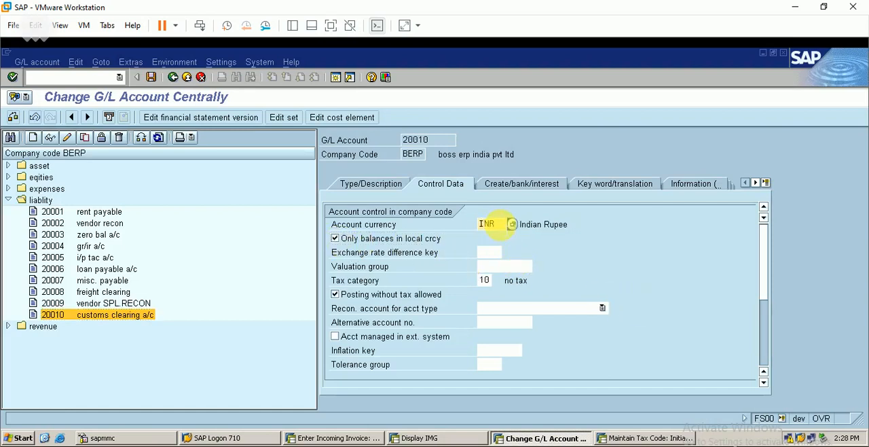
{"action": "left_click", "coordinate": [153, 79]}
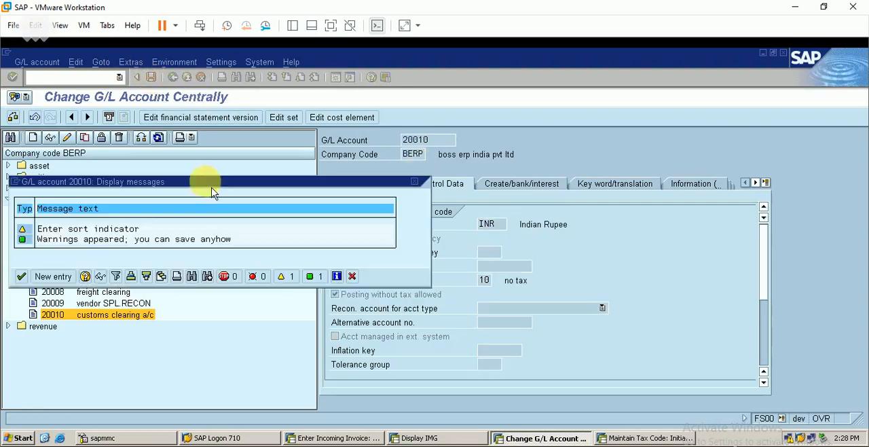
{"action": "left_click", "coordinate": [27, 279]}
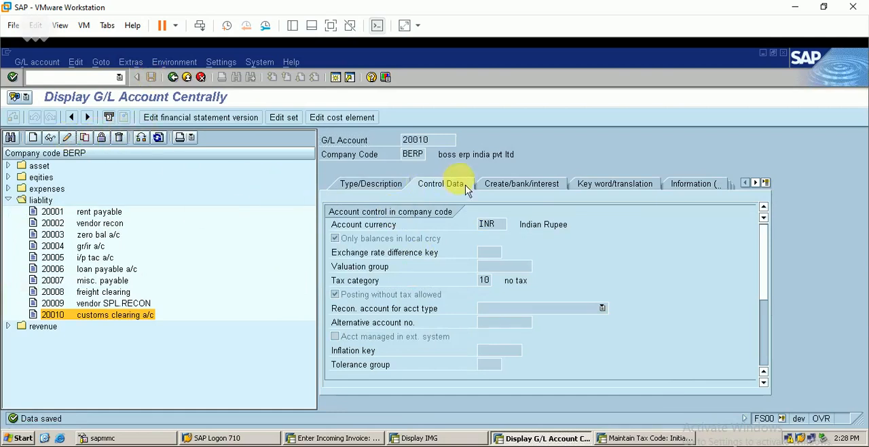
Set the sort key of customs clearing account 20010 to 014 (Purchase order) and save the account
{"action": "left_click", "coordinate": [764, 367]}
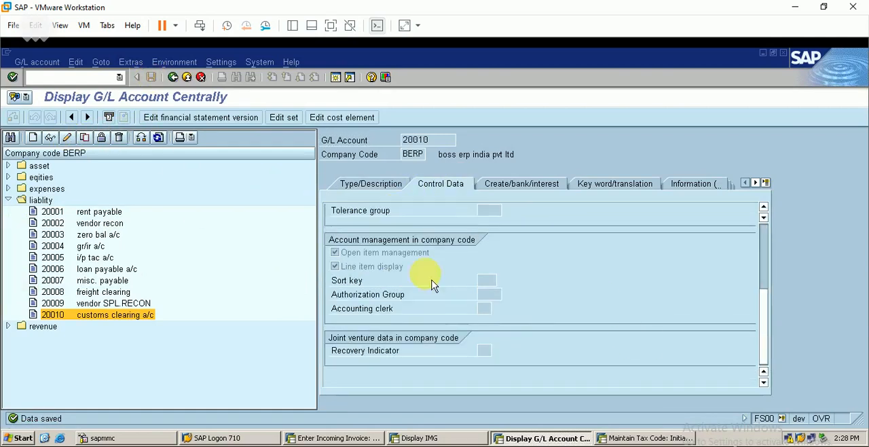
{"action": "left_click", "coordinate": [67, 138]}
{"action": "left_click", "coordinate": [499, 280]}
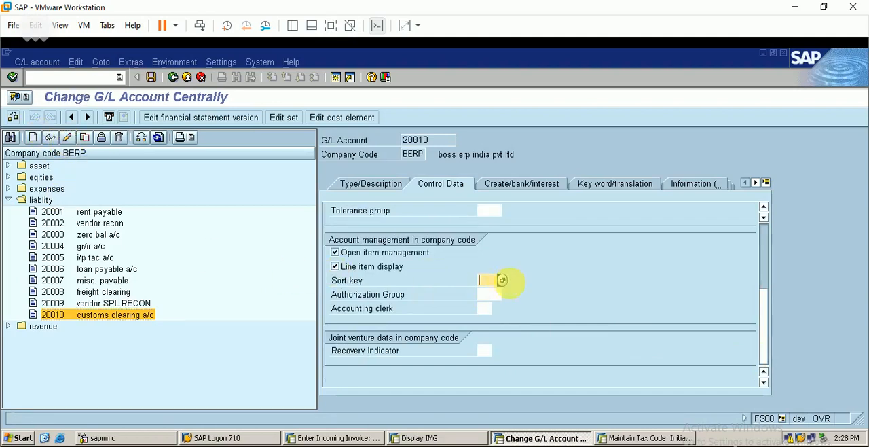
{"action": "left_click", "coordinate": [506, 285]}
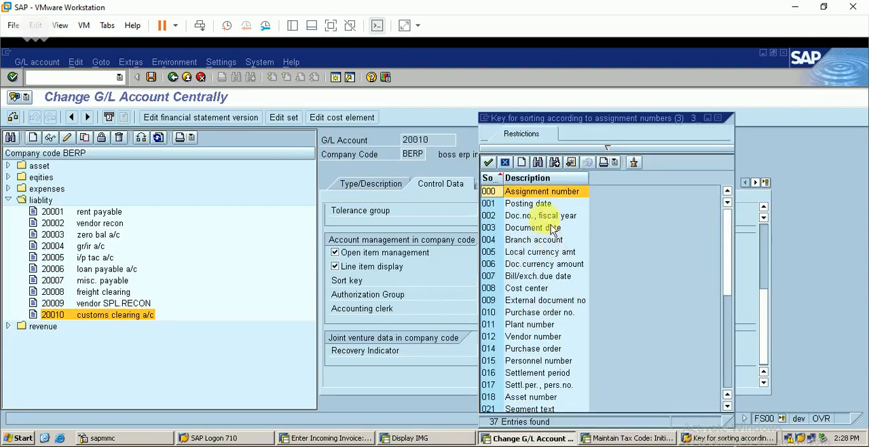
{"action": "double_click", "coordinate": [543, 349]}
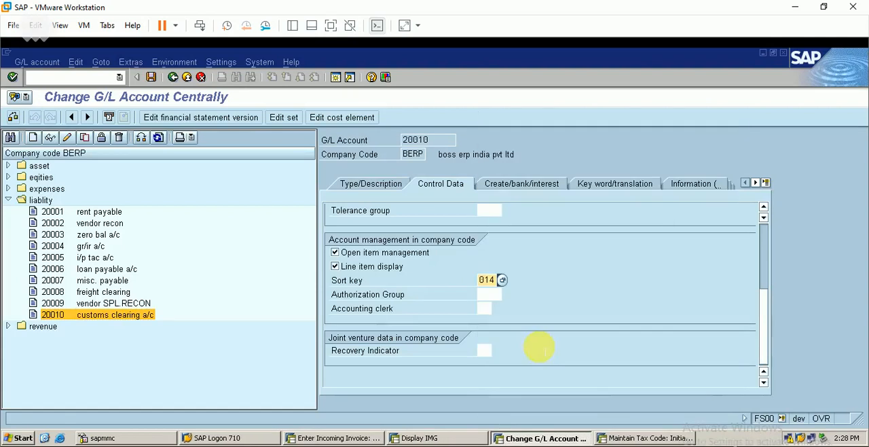
{"action": "left_click", "coordinate": [152, 79]}
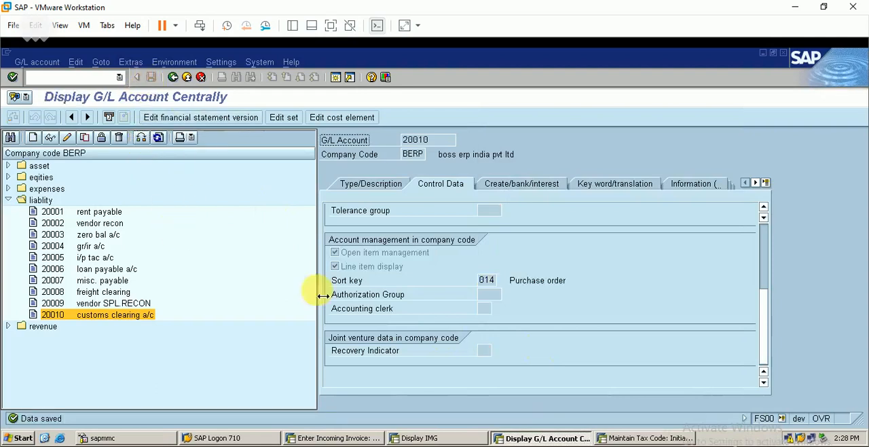
Post the customs invoice and display the posted invoice's follow-on accounting document
{"action": "left_click", "coordinate": [339, 435]}
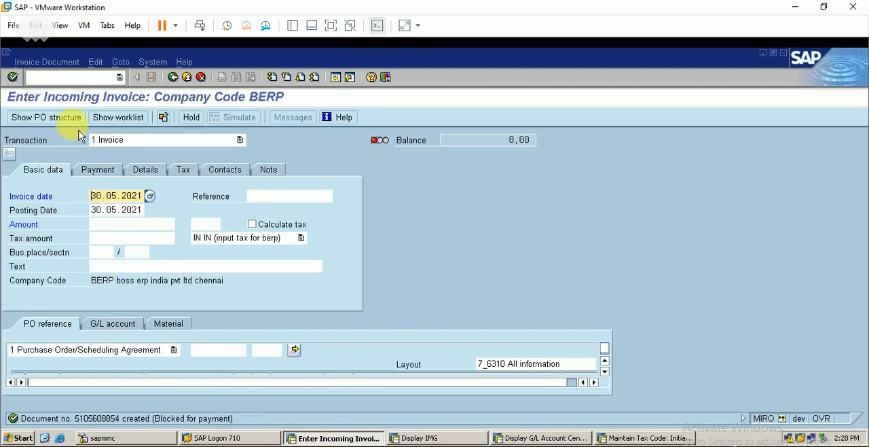
{"action": "left_click", "coordinate": [54, 62]}
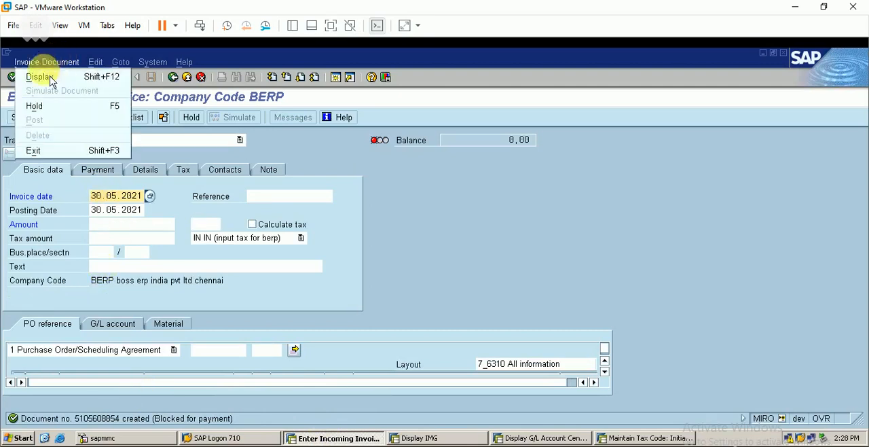
{"action": "left_click", "coordinate": [57, 79]}
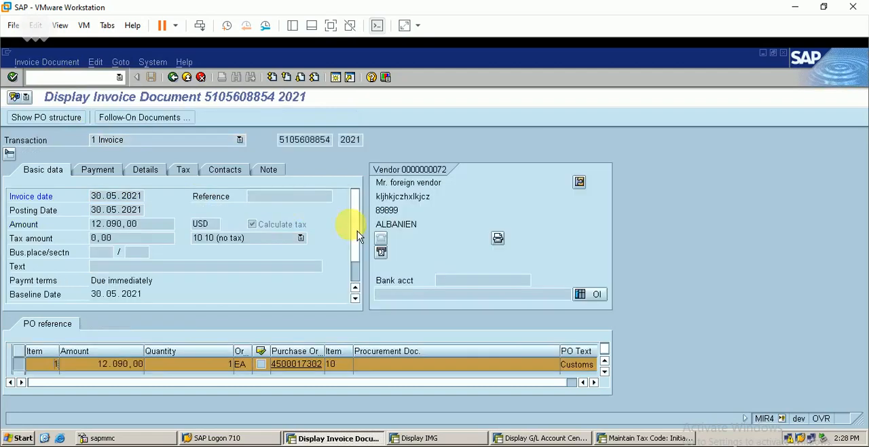
{"action": "left_click", "coordinate": [146, 117]}
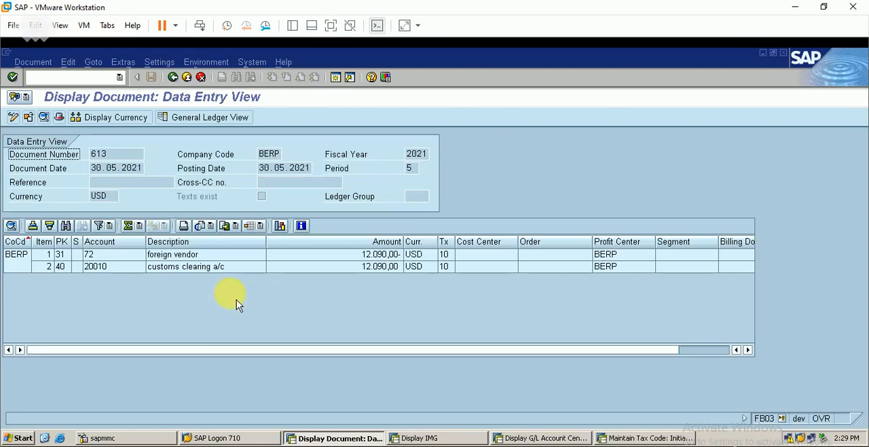
Open the MIGO transaction and set the goods movement action to A01 Goods Receipt
{"action": "left_click", "coordinate": [98, 77]}
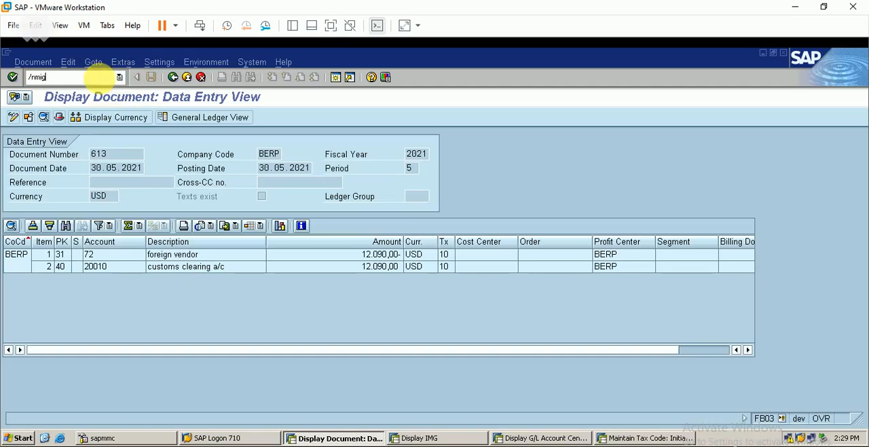
{"action": "type", "text": "/nmig"}
{"action": "key", "text": "Return"}
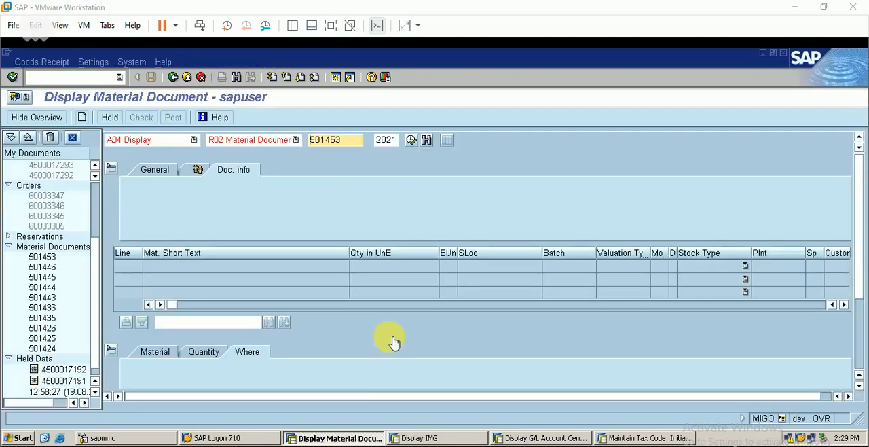
{"action": "left_click", "coordinate": [194, 140]}
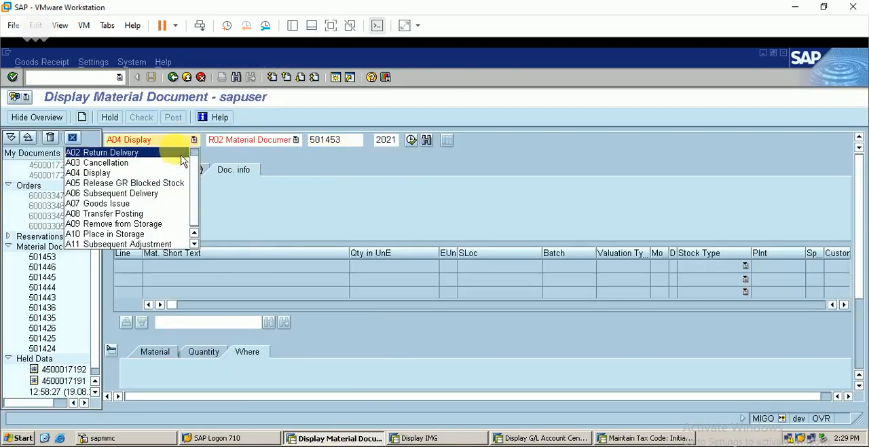
{"action": "scroll", "coordinate": [197, 156], "scroll_direction": "up", "scroll_amount": 1}
{"action": "left_click", "coordinate": [173, 151]}
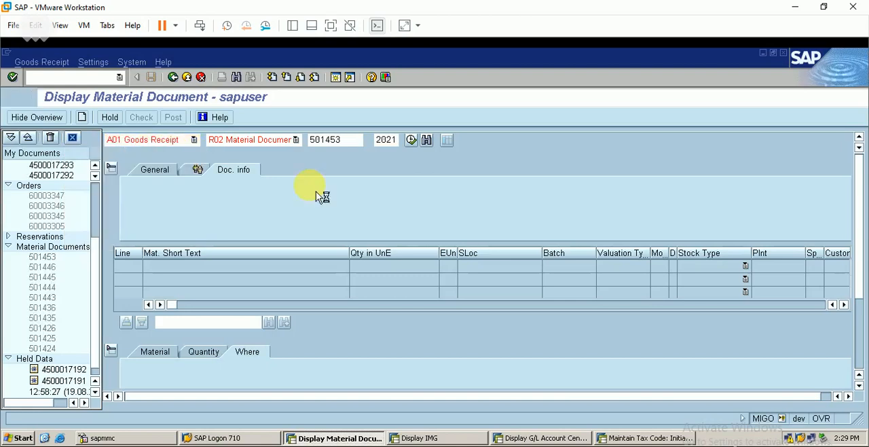
Load the import material's purchase order, the same one the customs invoice refers to, into the goods receipt
{"action": "left_click", "coordinate": [336, 140]}
{"action": "type", "text": "45"}
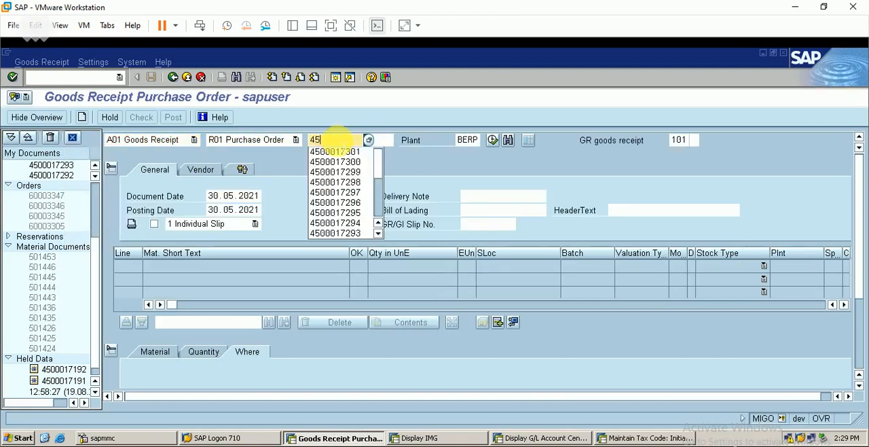
{"action": "left_click", "coordinate": [344, 149]}
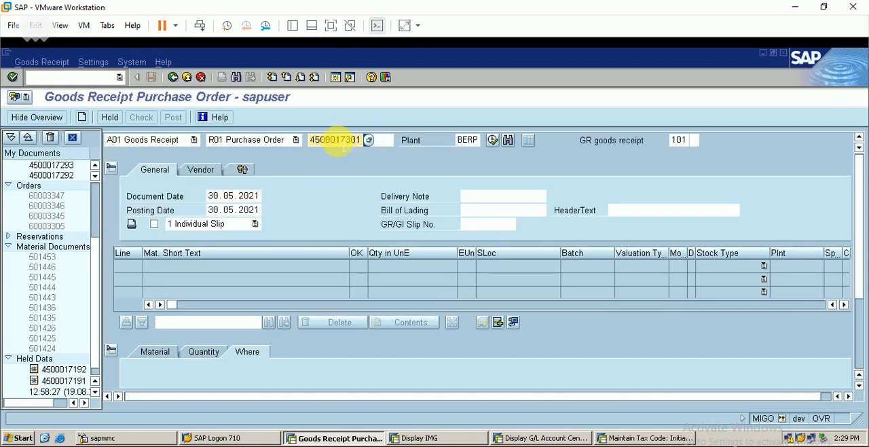
{"action": "key", "text": "BackSpace"}
{"action": "type", "text": "2"}
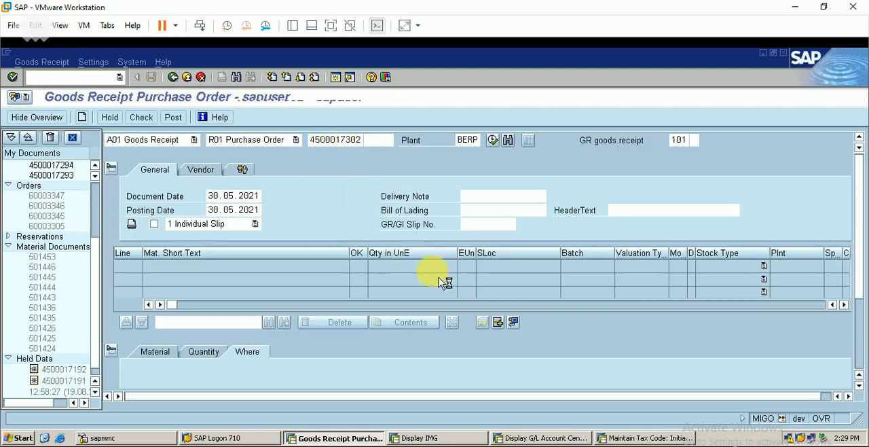
Mark the import material item as OK with storage location berp, and check and post the goods receipt
{"action": "left_click", "coordinate": [855, 368]}
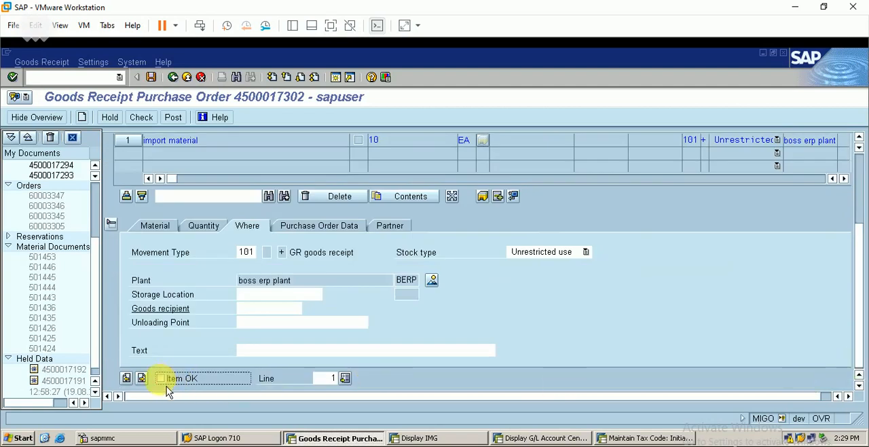
{"action": "left_click", "coordinate": [160, 378]}
{"action": "left_click", "coordinate": [258, 295]}
{"action": "type", "text": "b"}
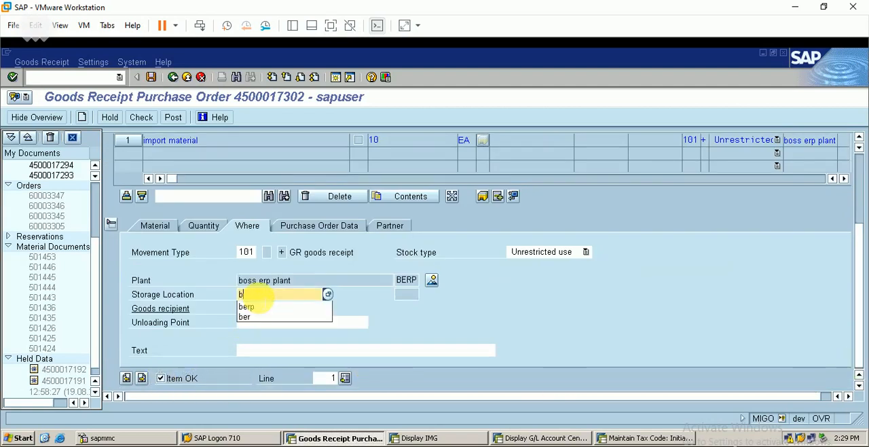
{"action": "type", "text": "er"}
{"action": "left_click", "coordinate": [261, 306]}
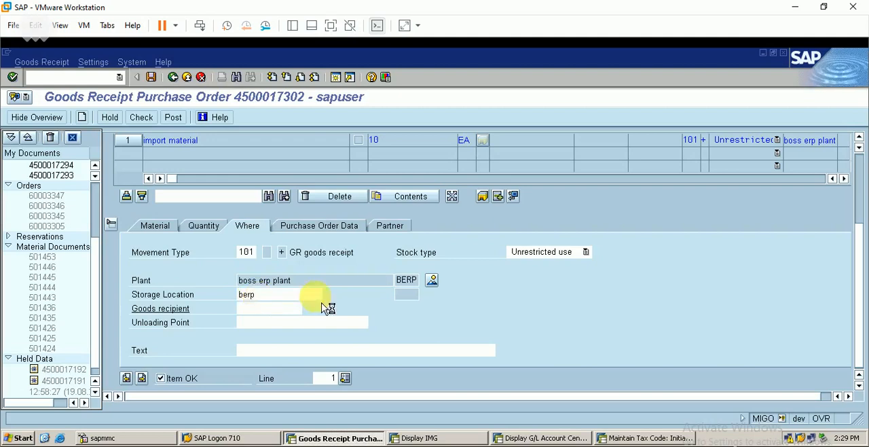
{"action": "key", "text": "Return"}
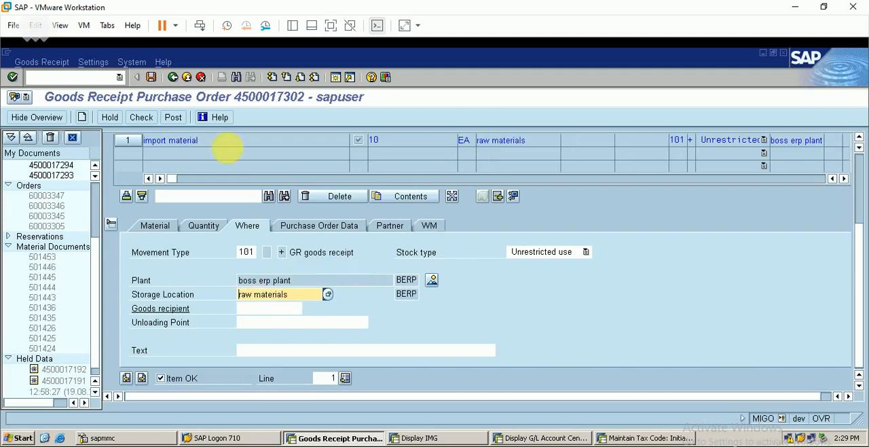
{"action": "left_click", "coordinate": [141, 117]}
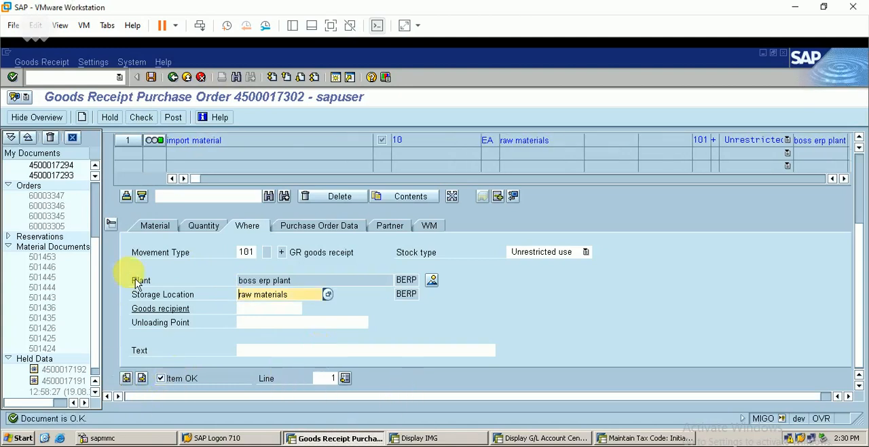
{"action": "left_click", "coordinate": [174, 116]}
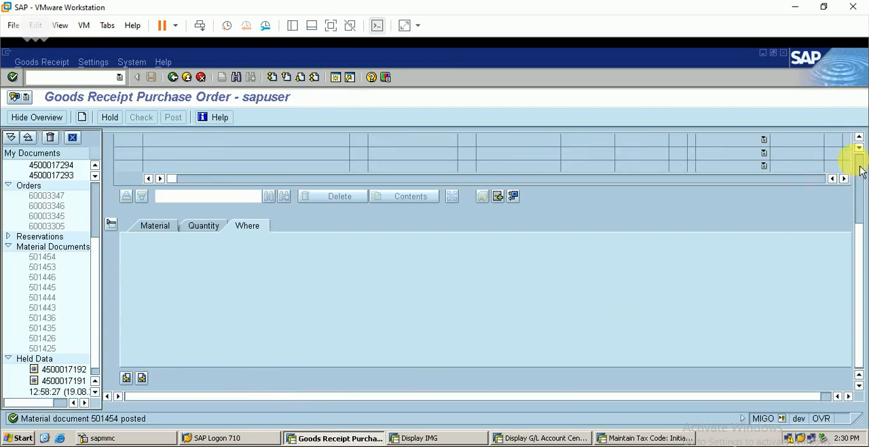
Display the posted material document and examine the inventory, GR/IR and customs clearing lines of its accounting document
{"action": "left_click_drag", "start_coordinate": [860, 171], "coordinate": [859, 156]}
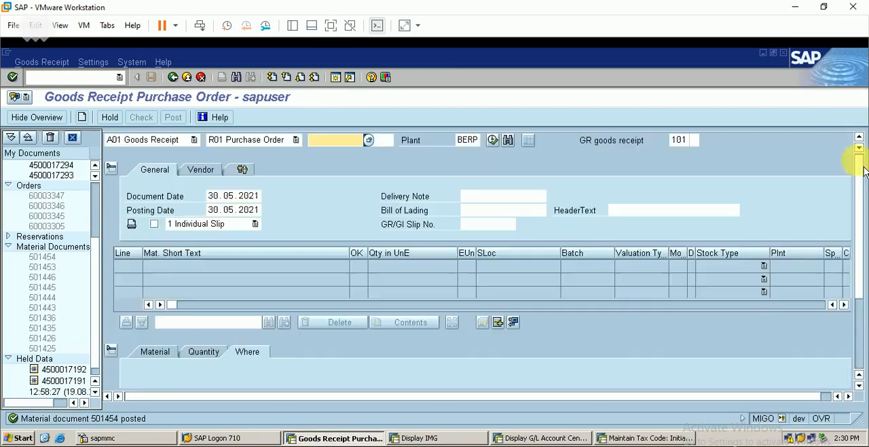
{"action": "left_click", "coordinate": [181, 140]}
{"action": "left_click", "coordinate": [133, 186]}
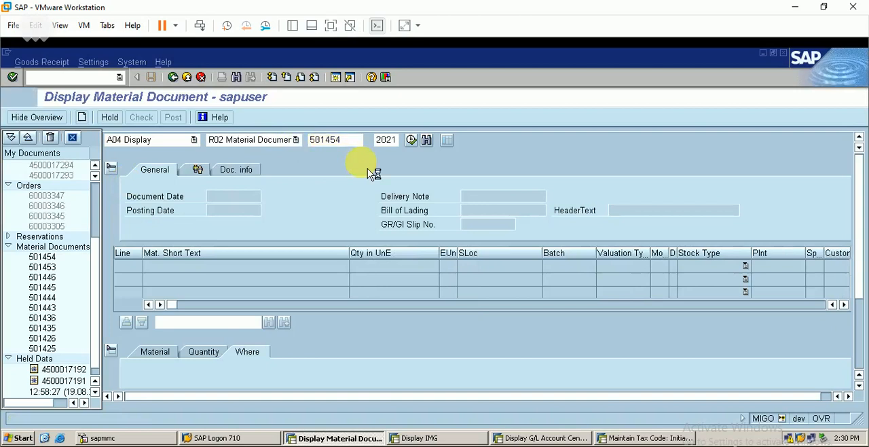
{"action": "key", "text": "Return"}
{"action": "left_click", "coordinate": [288, 174]}
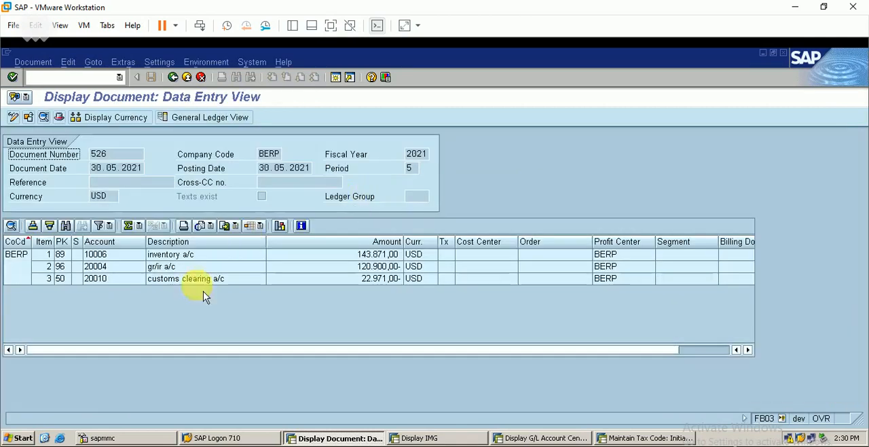
{"action": "left_click", "coordinate": [196, 258]}
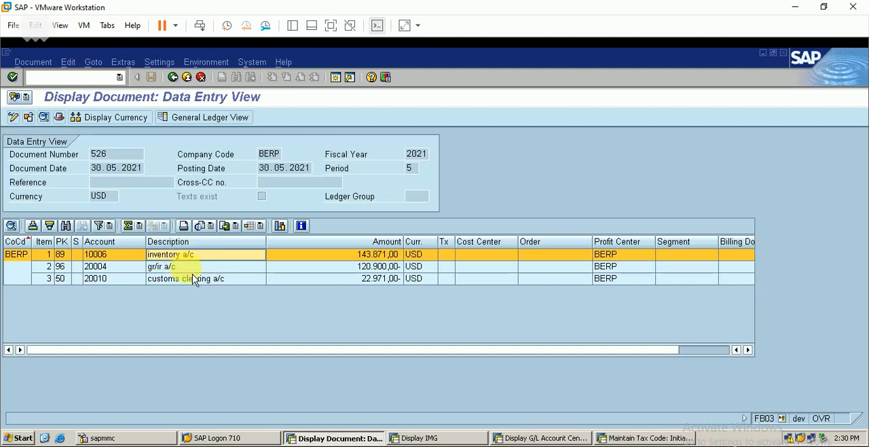
{"action": "left_click", "coordinate": [192, 268]}
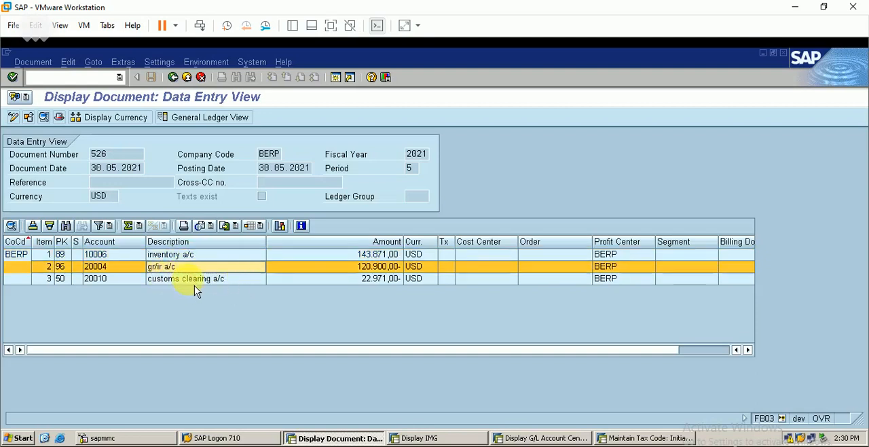
{"action": "left_click", "coordinate": [194, 279]}
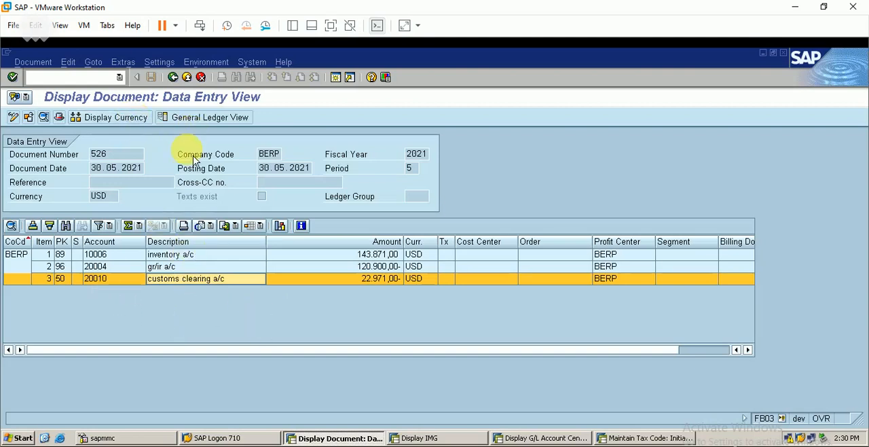
{"action": "left_click", "coordinate": [170, 157]}
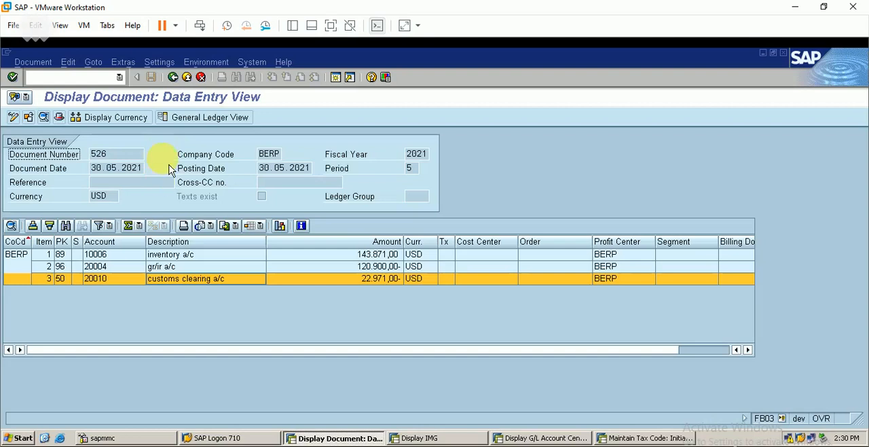
Start a new incoming invoice in MIRO and enter the import material's purchase order as its reference
{"action": "left_click", "coordinate": [89, 79]}
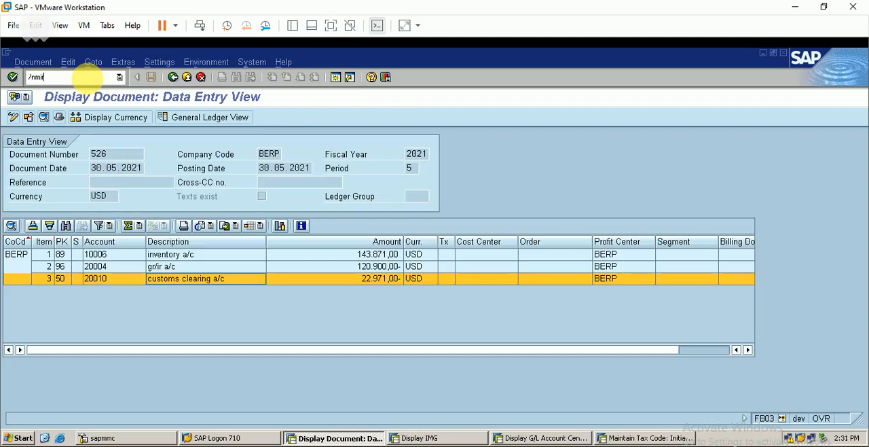
{"action": "type", "text": "/nmiro"}
{"action": "key", "text": "Return"}
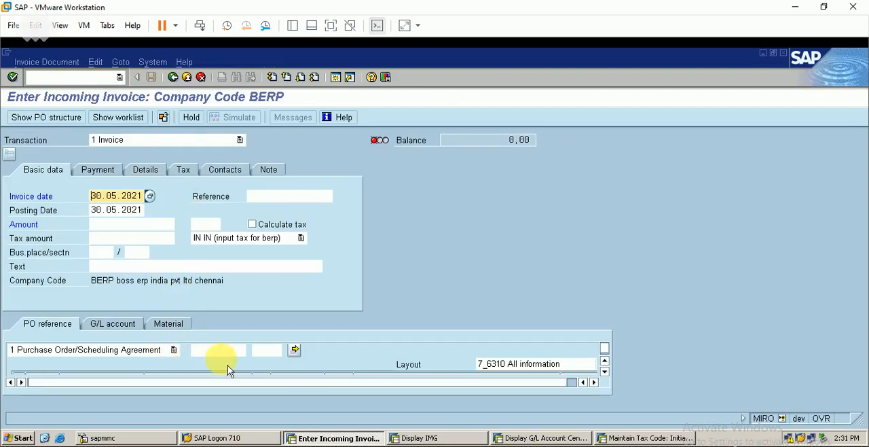
{"action": "left_click", "coordinate": [230, 353]}
{"action": "type", "text": "45"}
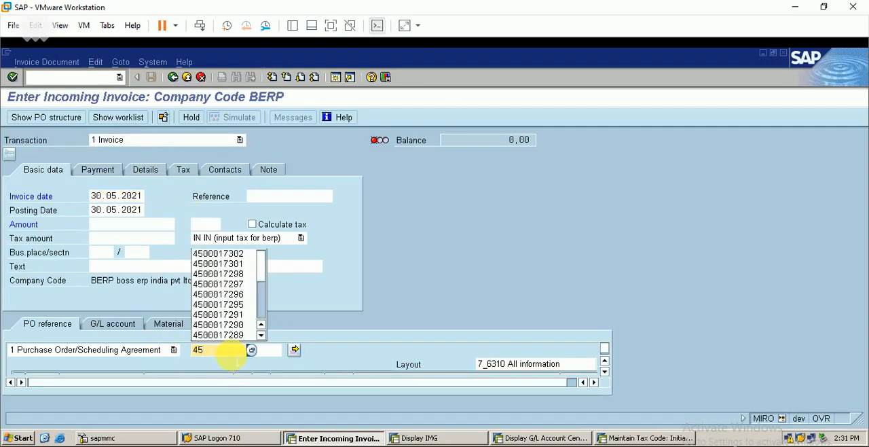
{"action": "key", "text": "Down"}
{"action": "key", "text": "Return"}
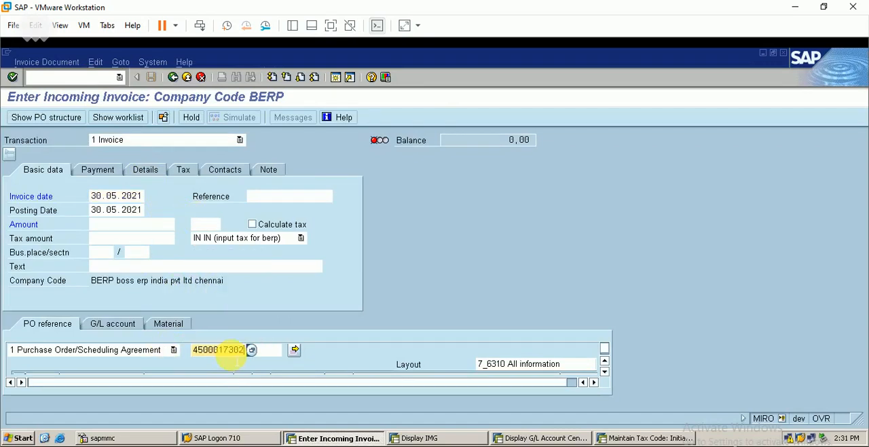
Set the FS item type to 1 Goods/service items and adopt the purchase order into the invoice
{"action": "left_click", "coordinate": [299, 351]}
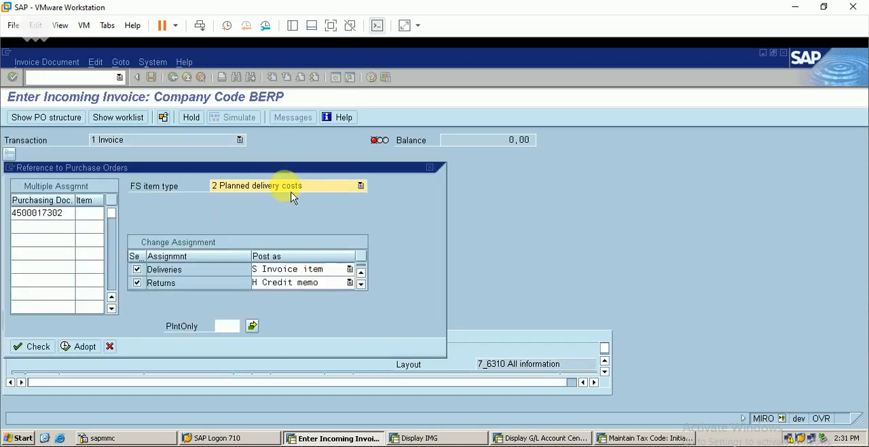
{"action": "left_click", "coordinate": [290, 186]}
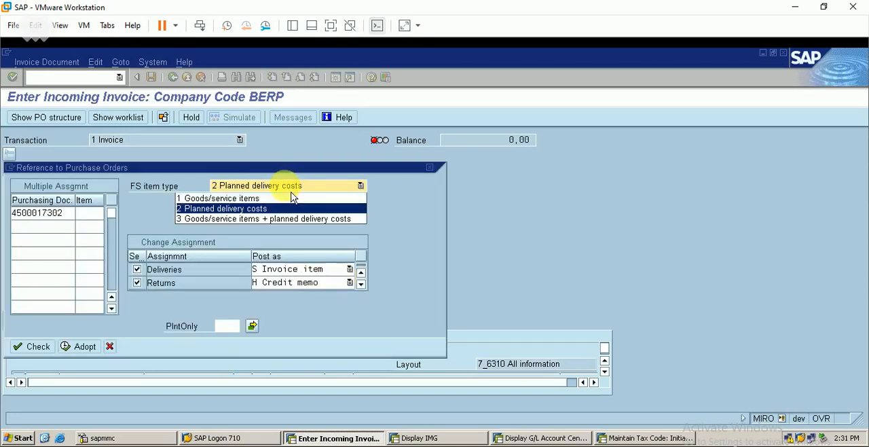
{"action": "left_click", "coordinate": [255, 197]}
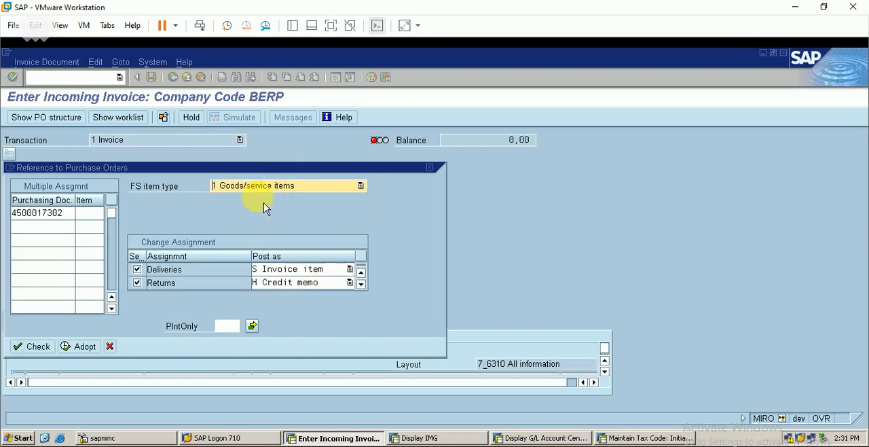
{"action": "left_click", "coordinate": [87, 349]}
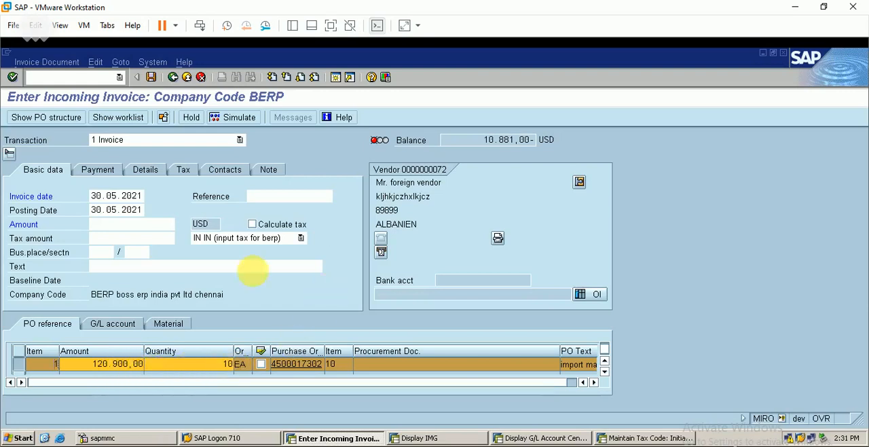
Set the vendor invoice's payment baseline date to 30.05.2021 and open its tax data
{"action": "left_click", "coordinate": [184, 172]}
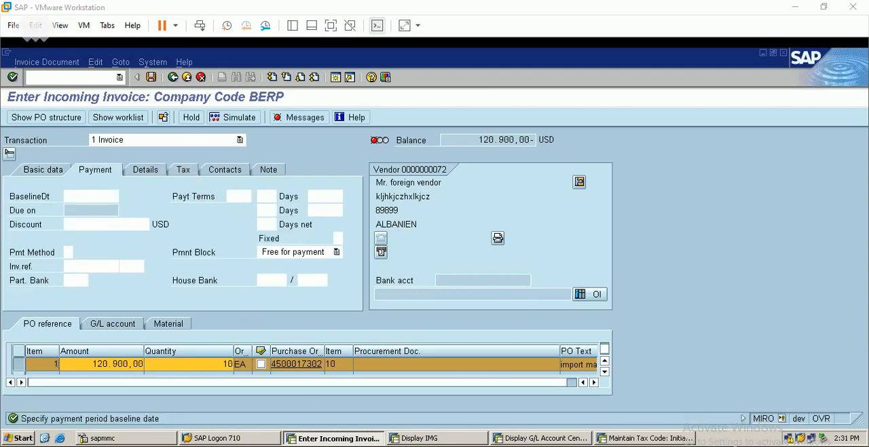
{"action": "left_click", "coordinate": [87, 197]}
{"action": "type", "text": "3"}
{"action": "left_click", "coordinate": [88, 207]}
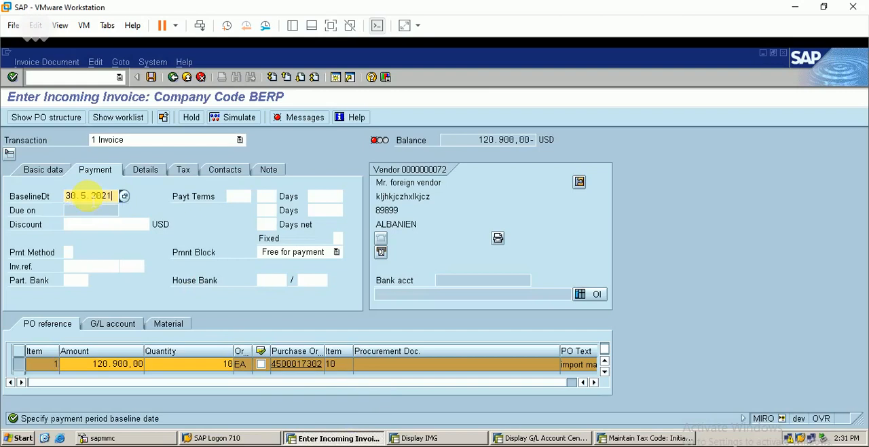
{"action": "key", "text": "Return"}
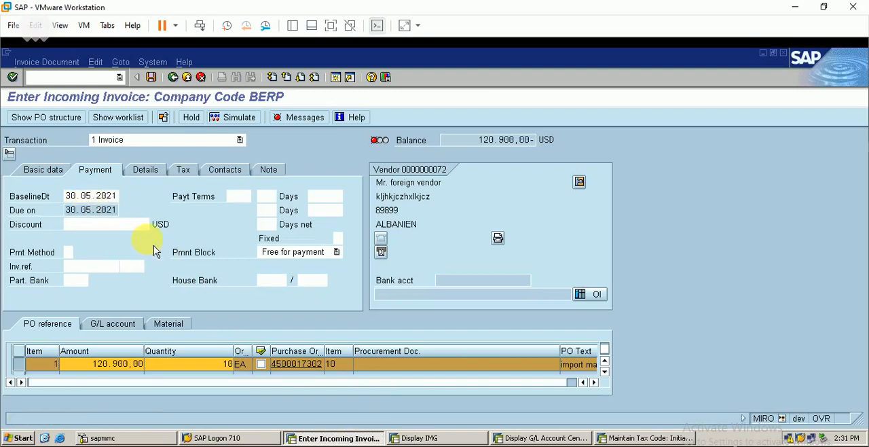
{"action": "left_click", "coordinate": [189, 170]}
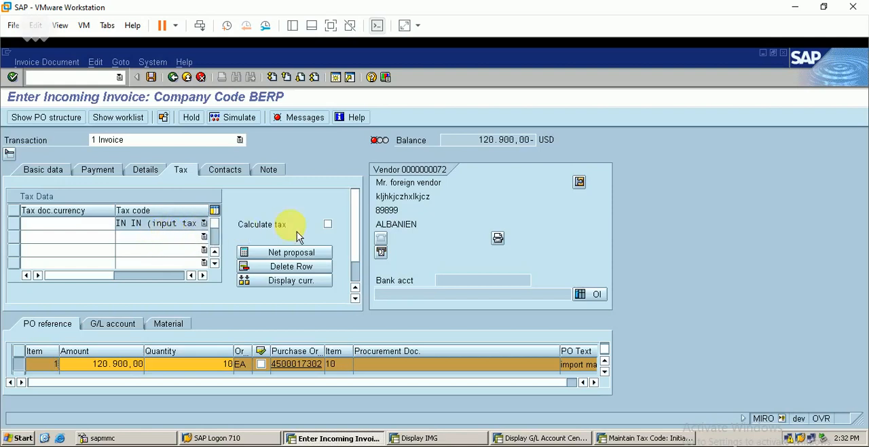
Turn on automatic tax calculation, then post the foreign vendor's invoice with an amount of 142662 USD
{"action": "left_click", "coordinate": [328, 225]}
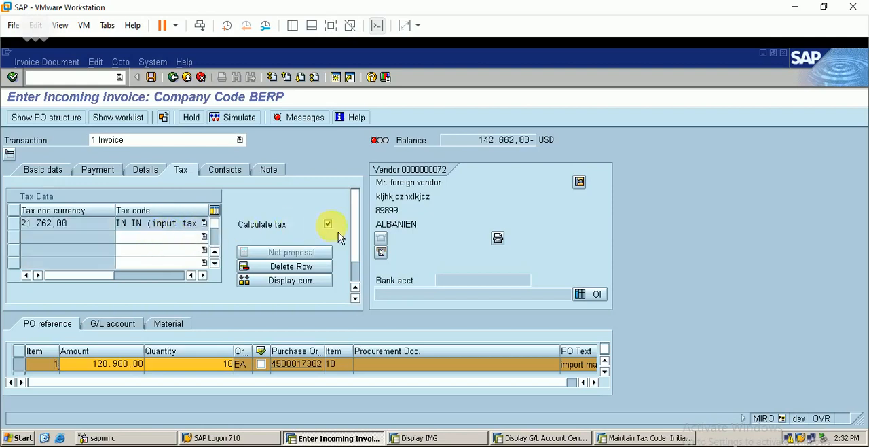
{"action": "left_click", "coordinate": [54, 171]}
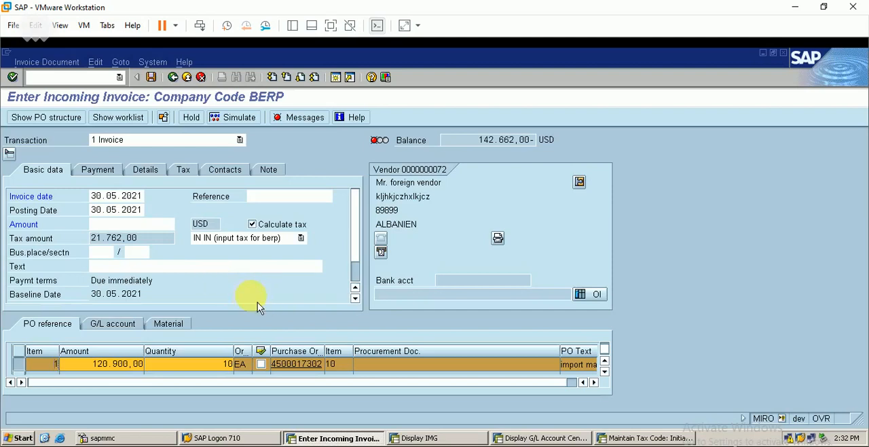
{"action": "left_click", "coordinate": [129, 224]}
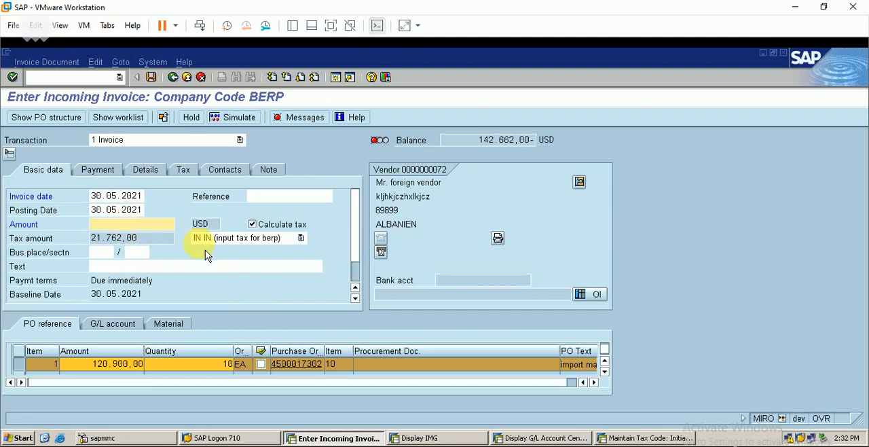
{"action": "type", "text": "142"}
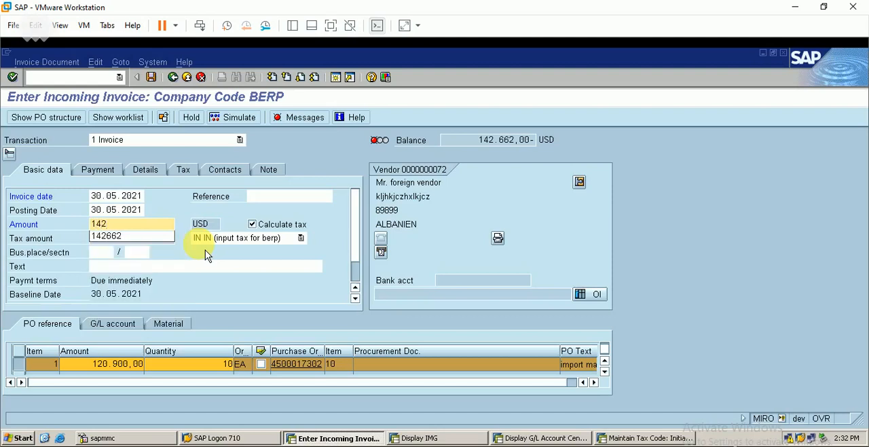
{"action": "type", "text": ".662"}
{"action": "key", "text": "Return"}
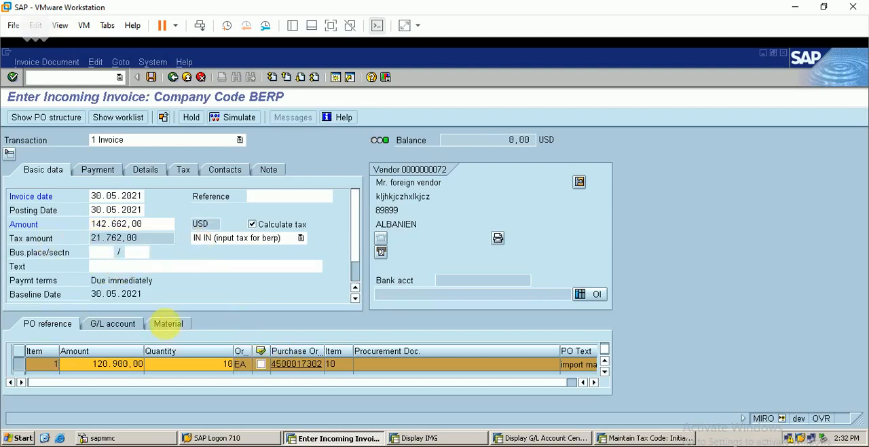
{"action": "left_click", "coordinate": [151, 77]}
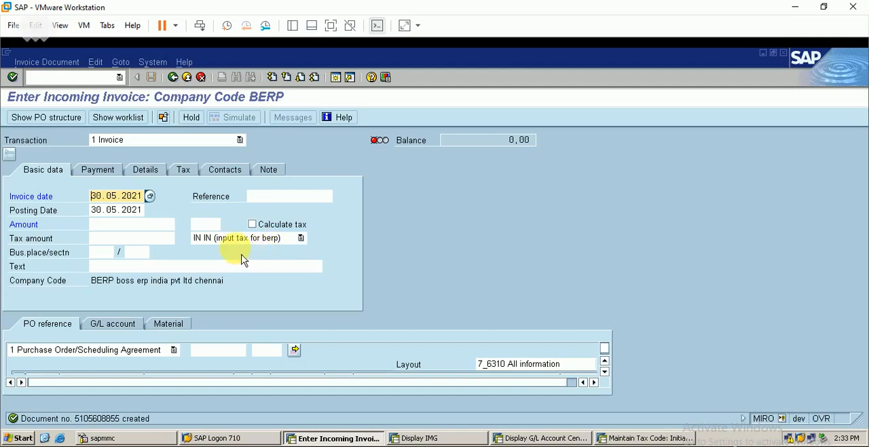
Display the posted invoice document and examine the foreign vendor and input tax lines of its accounting document
{"action": "left_click", "coordinate": [68, 62]}
{"action": "left_click", "coordinate": [68, 80]}
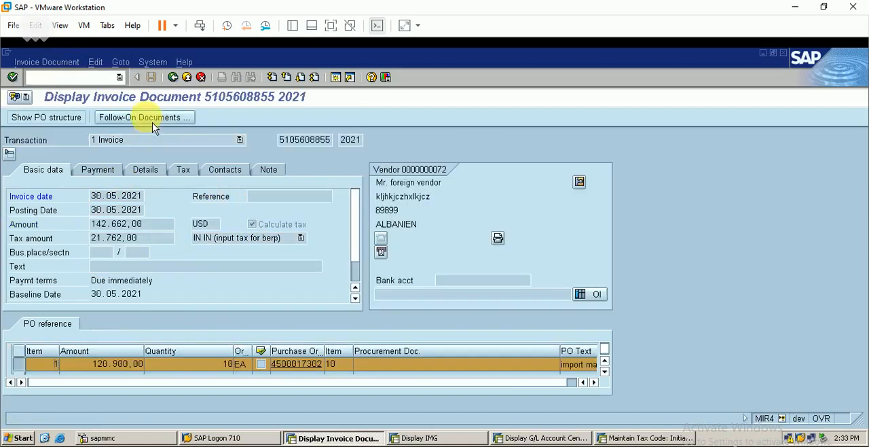
{"action": "left_click", "coordinate": [152, 119]}
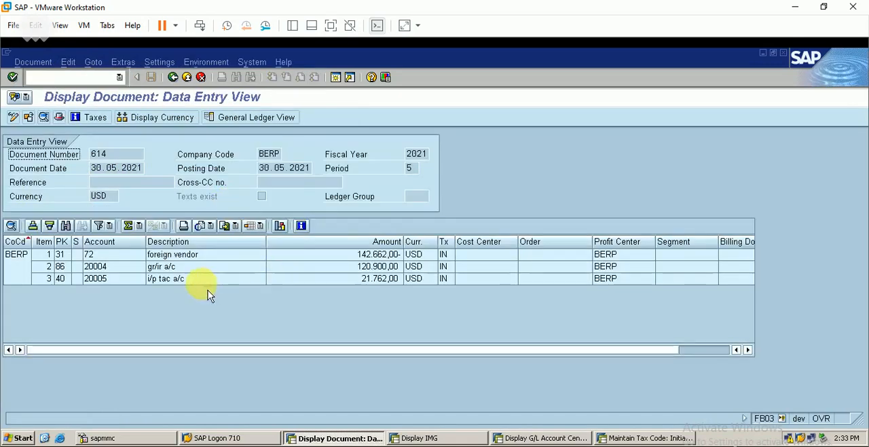
{"action": "left_click", "coordinate": [178, 279]}
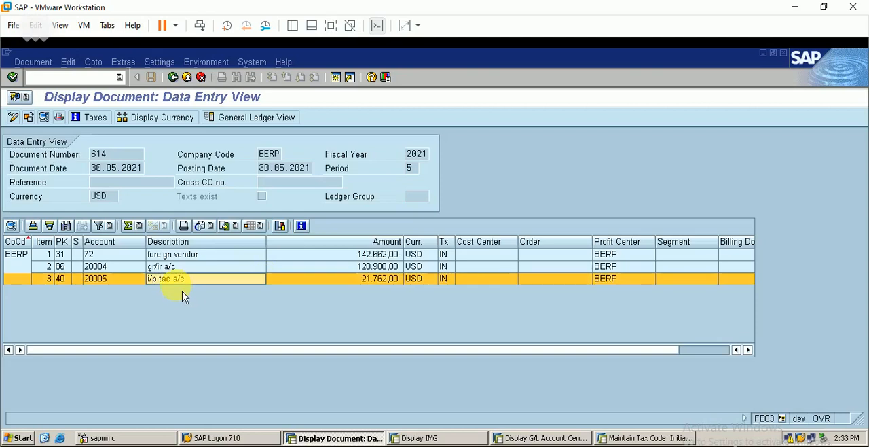
{"action": "left_click", "coordinate": [177, 253]}
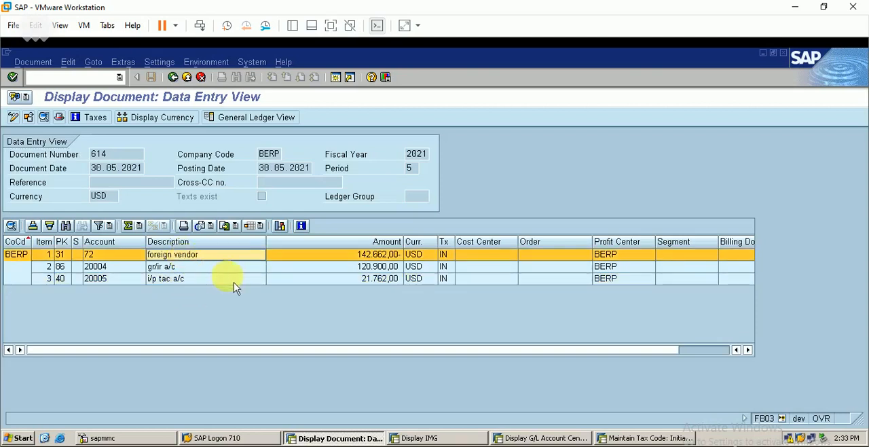
Open the import material's purchase order in ME22N and examine the delivery cost, goods receipt and invoice entries in its history
{"action": "left_click", "coordinate": [98, 76]}
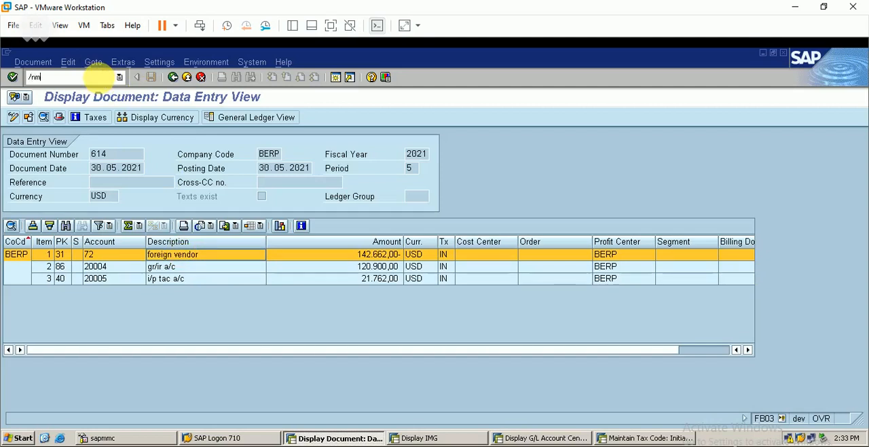
{"action": "type", "text": "/nme2"}
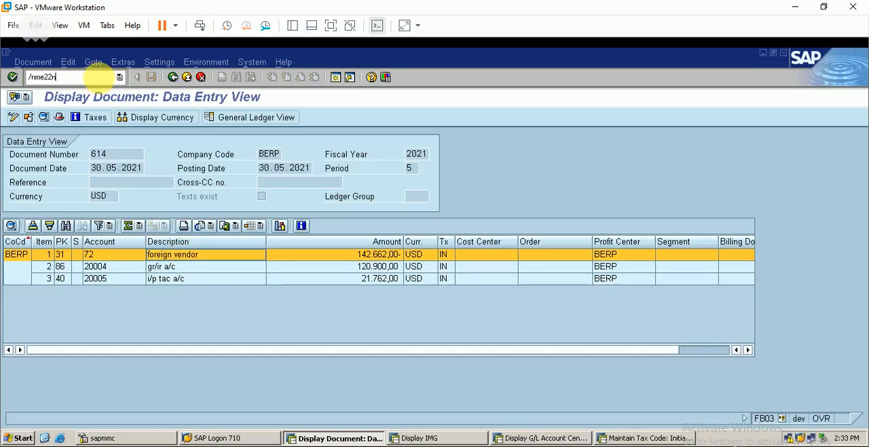
{"action": "type", "text": "2n"}
{"action": "key", "text": "Return"}
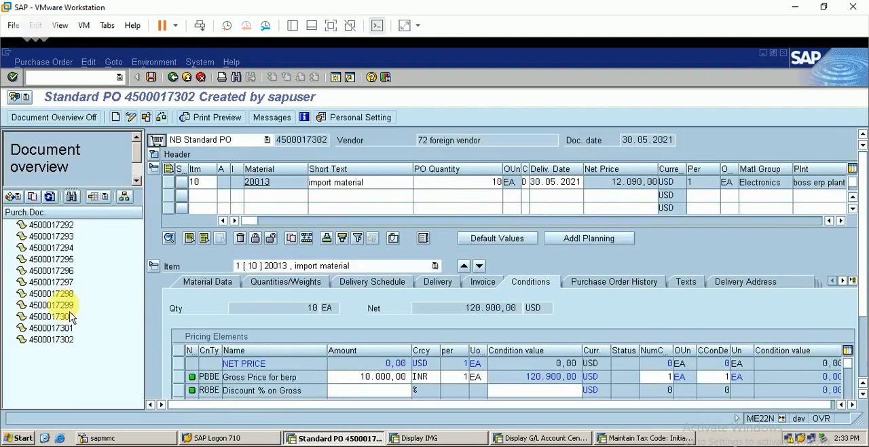
{"action": "double_click", "coordinate": [68, 339]}
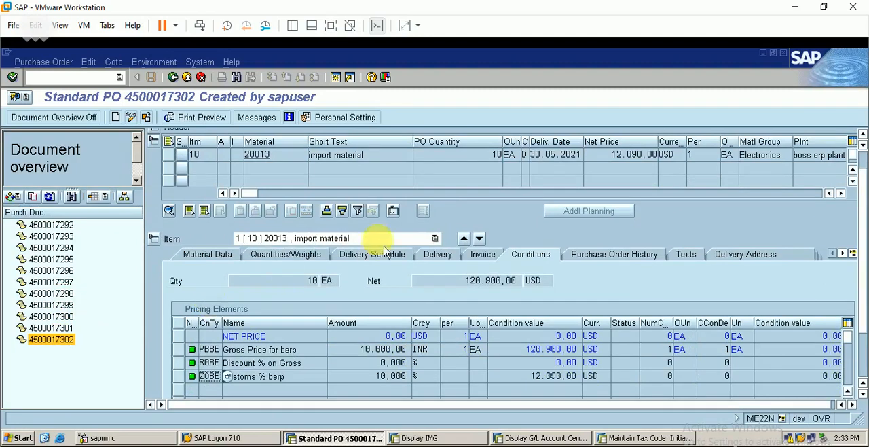
{"action": "left_click", "coordinate": [618, 265]}
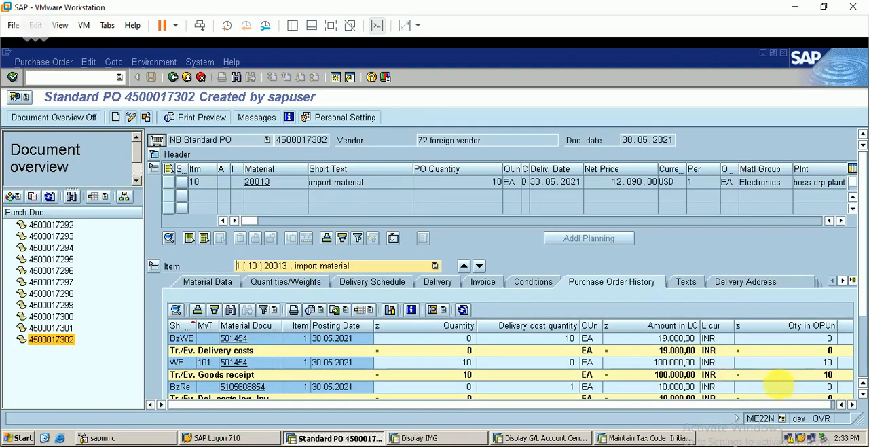
{"action": "left_click", "coordinate": [862, 393]}
{"action": "left_click", "coordinate": [862, 393]}
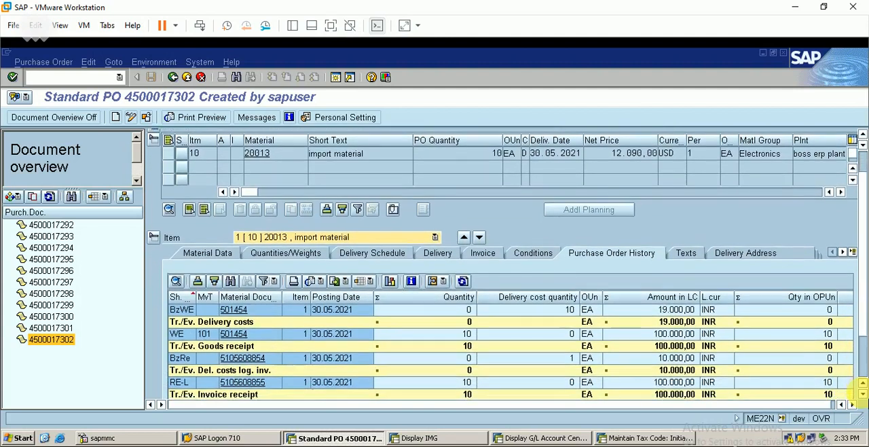
{"action": "left_click", "coordinate": [862, 393]}
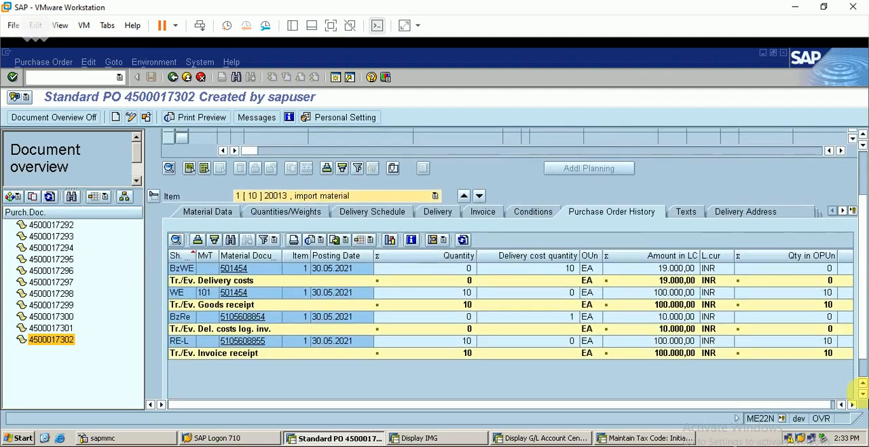